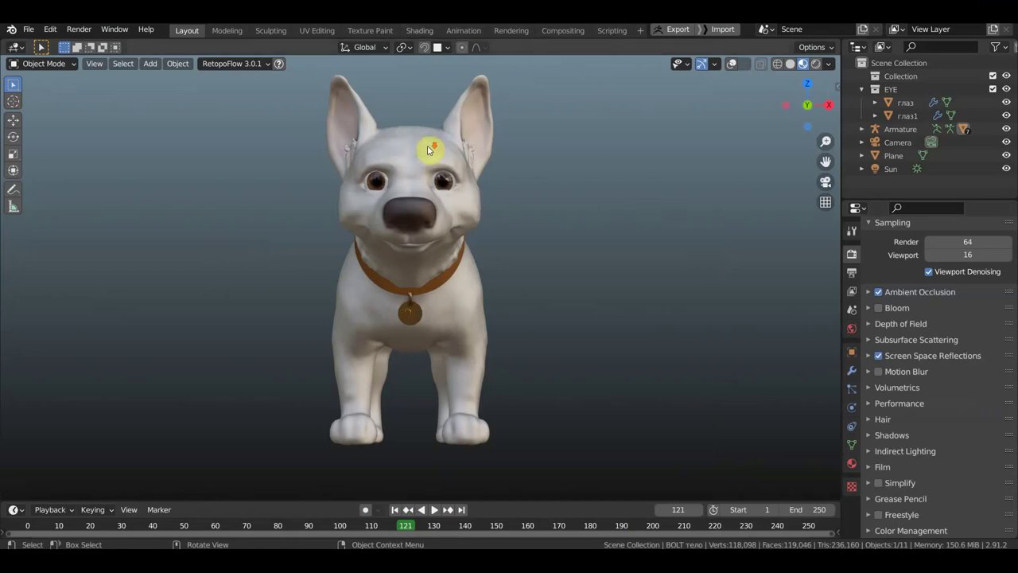
# Turn on viewport overlays to show the dog's rig, and hide the Camera, Plane and Sun
pyautogui.scroll(-3, 428, 147)
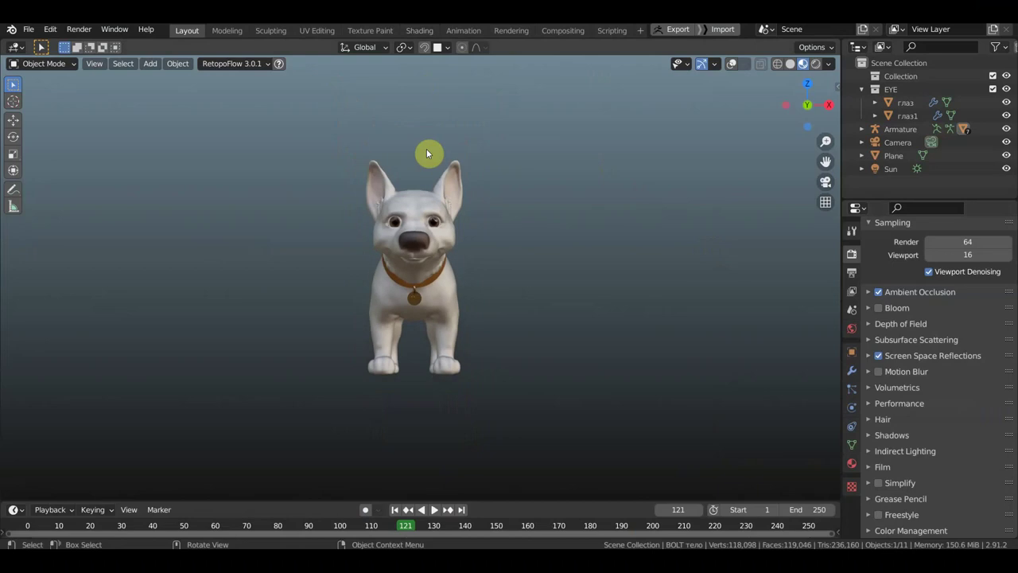
pyautogui.click(732, 65)
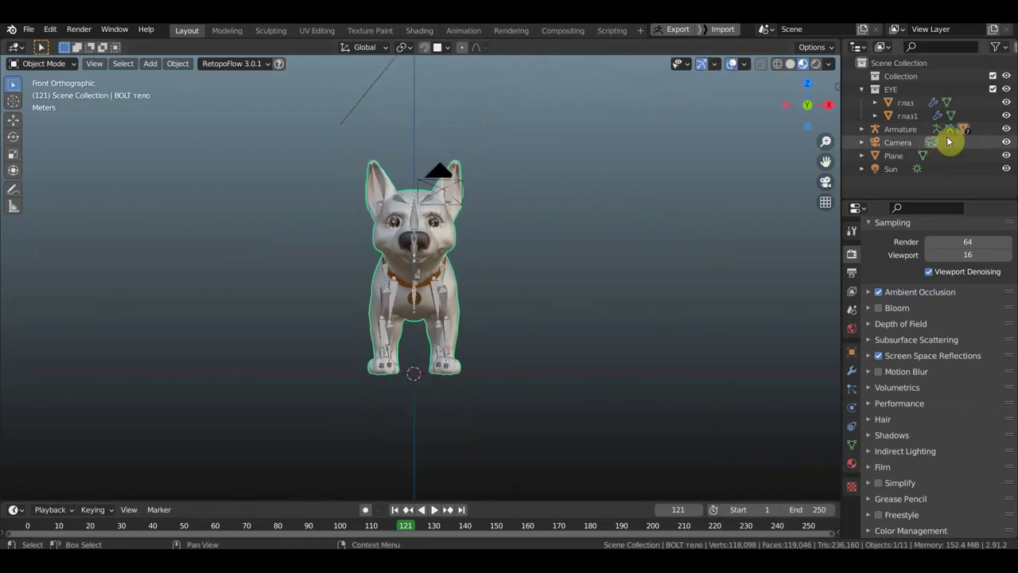
pyautogui.click(1006, 143)
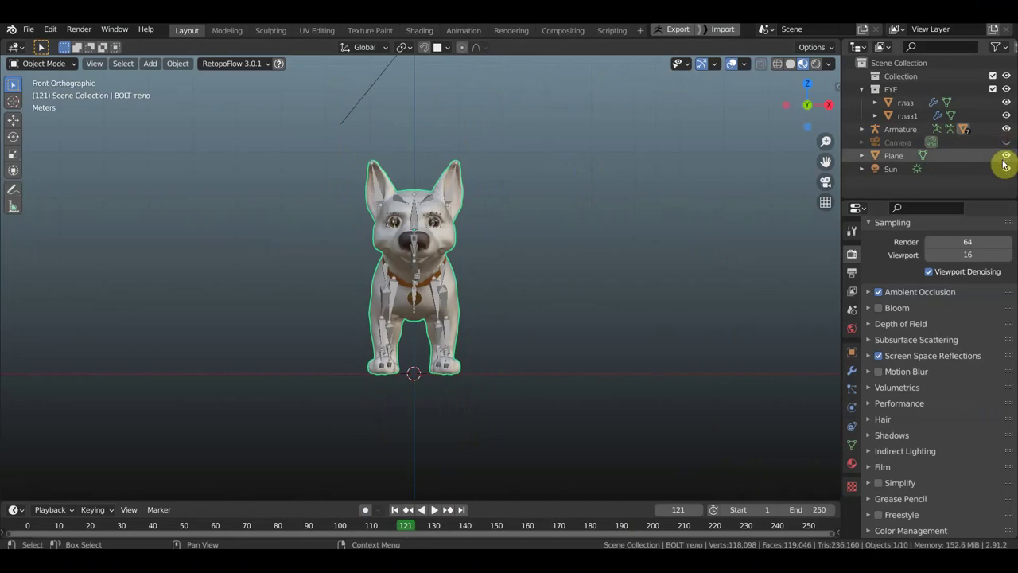
pyautogui.click(1006, 155)
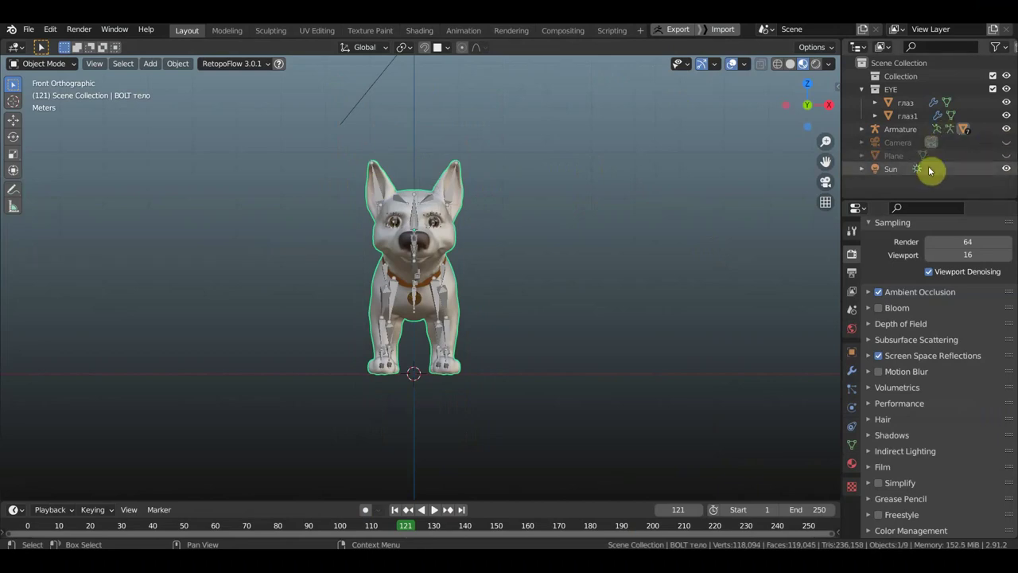
pyautogui.click(1006, 170)
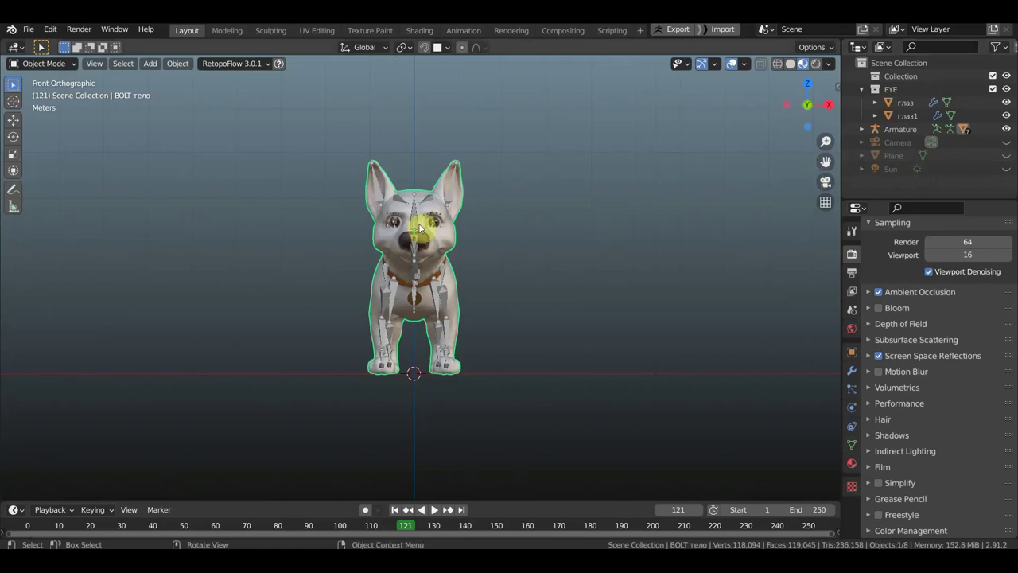
pyautogui.hotkey('shift', 'a')
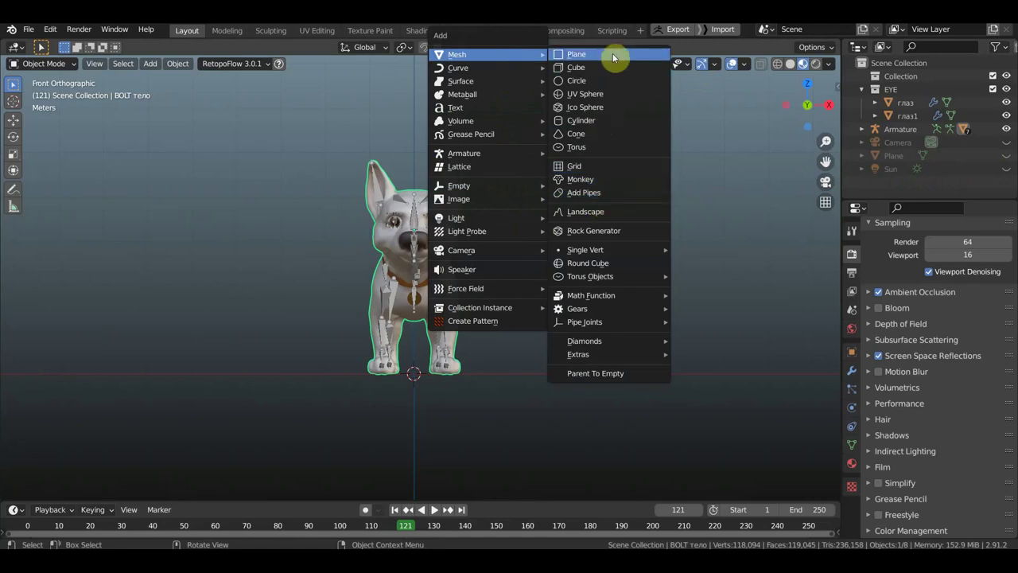
# Add a UV sphere, scale it down and move it just above the dog's head
pyautogui.click(588, 94)
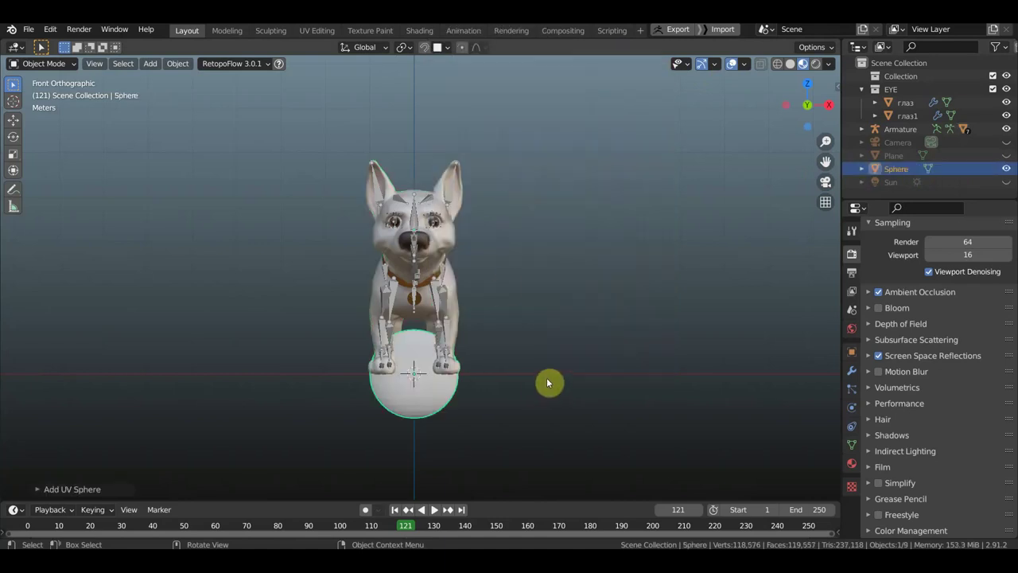
pyautogui.press('s')
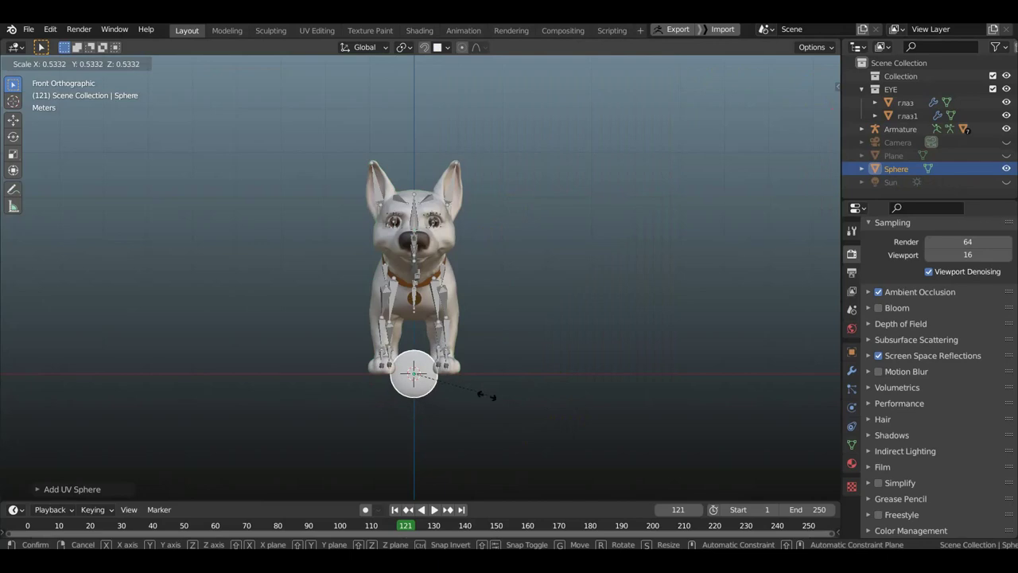
pyautogui.click(465, 378)
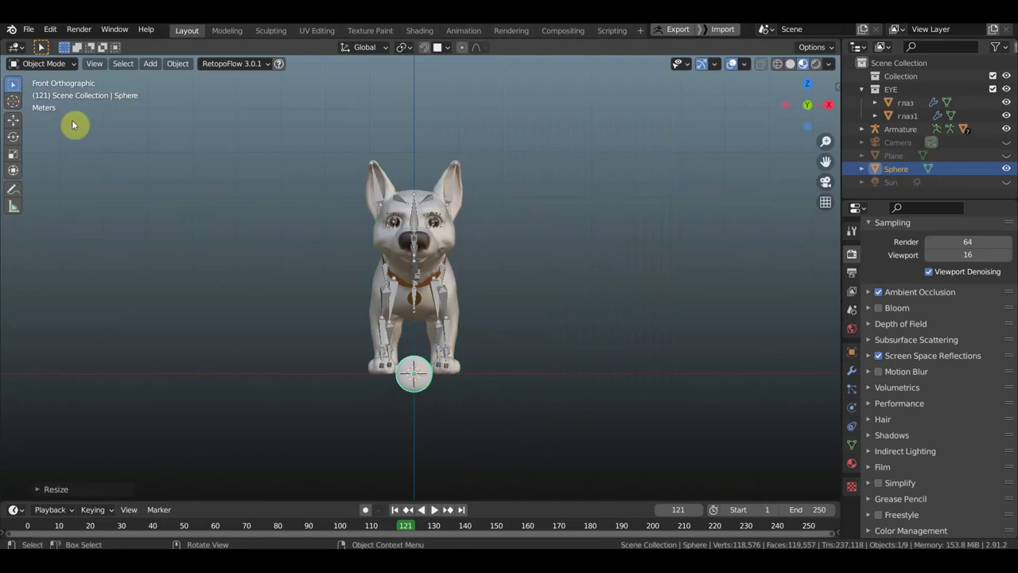
pyautogui.click(13, 120)
pyautogui.moveTo(415, 327); pyautogui.dragTo(428, 155)
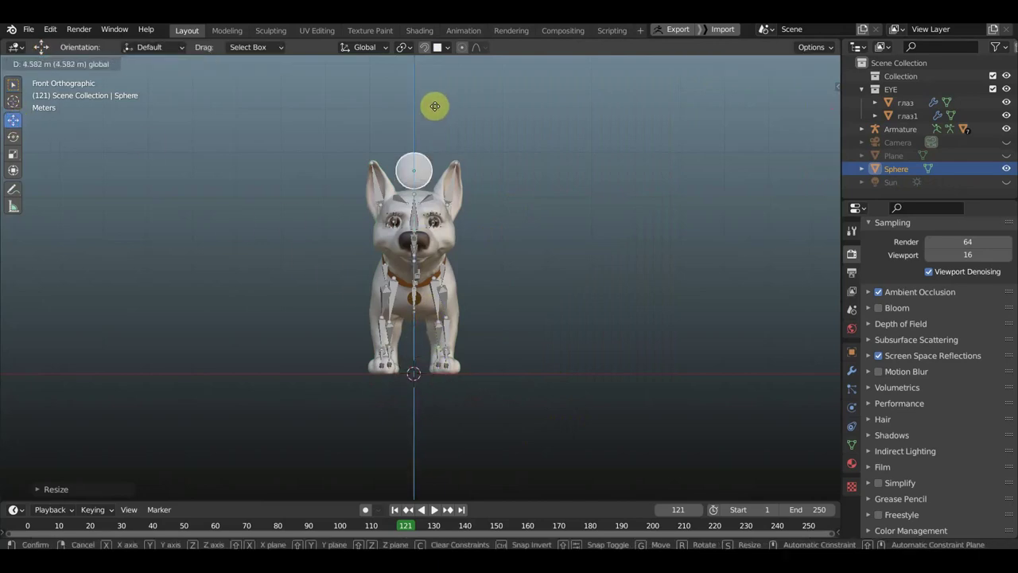
pyautogui.moveTo(429, 155); pyautogui.dragTo(437, 99)
pyautogui.scroll(2, 525, 196)
pyautogui.scroll(2, 546, 183)
pyautogui.keyDown('shift'); pyautogui.scroll(3, 548, 268); pyautogui.keyUp('shift')
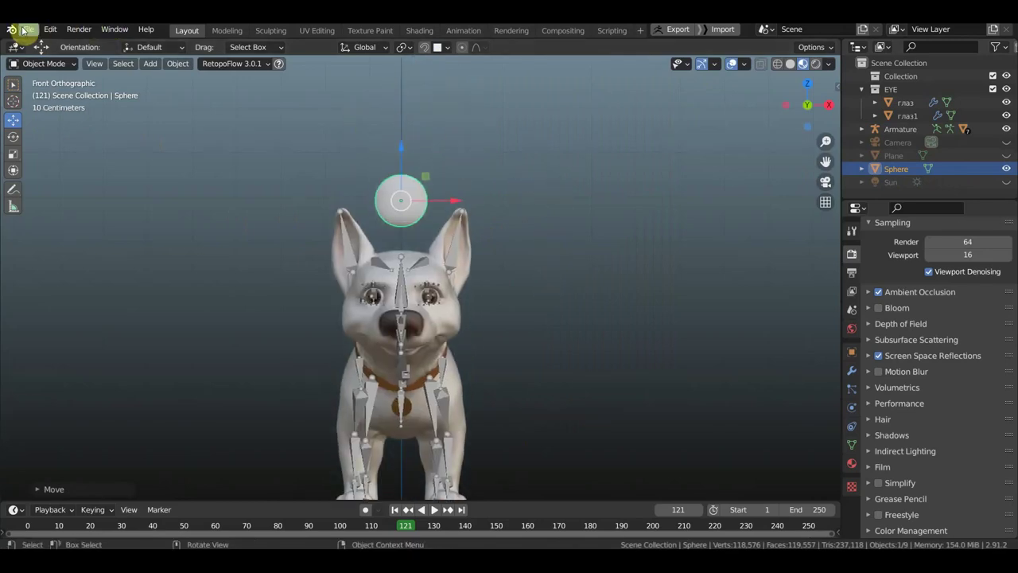
# Import the жук2.fbx bug model from the Desktop as an FBX file
pyautogui.click(29, 30)
pyautogui.moveTo(49, 207)
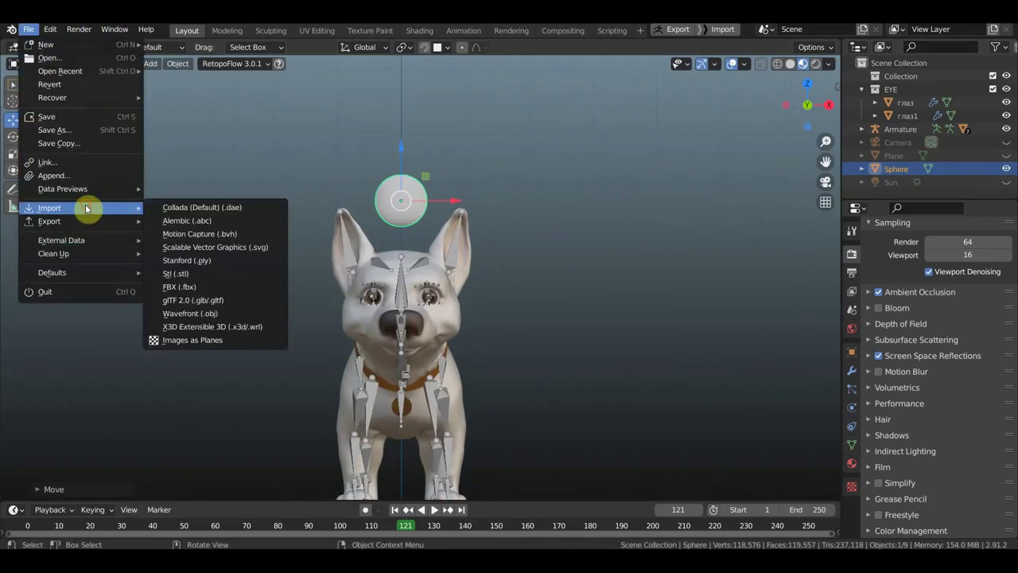
pyautogui.click(212, 287)
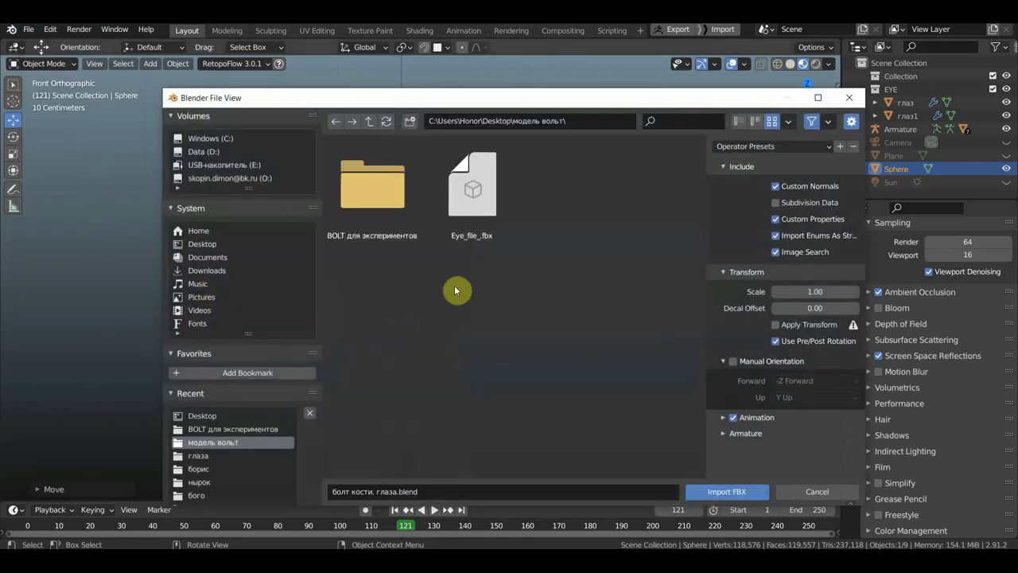
pyautogui.click(202, 243)
pyautogui.scroll(-3, 530, 411)
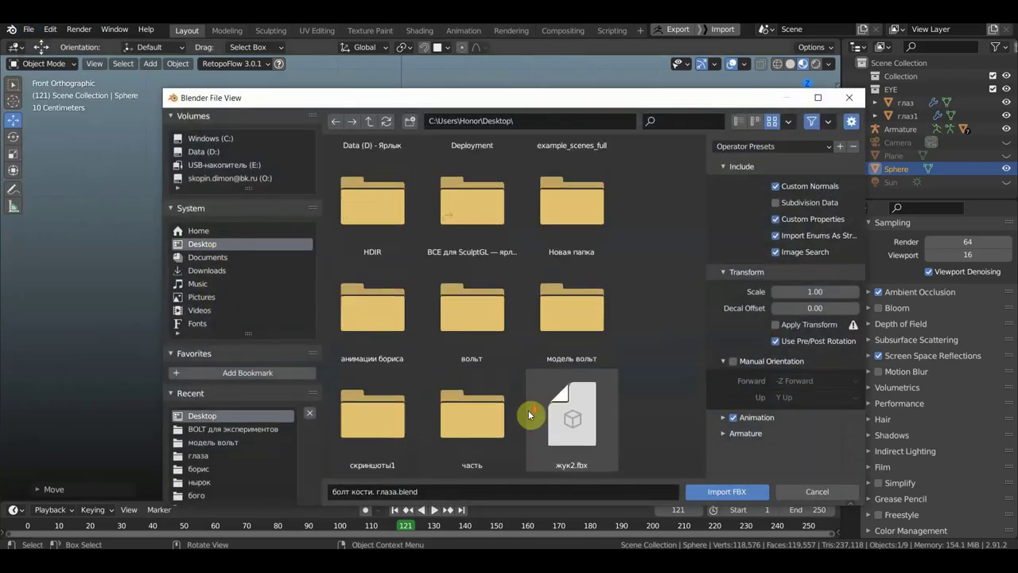
pyautogui.click(570, 423)
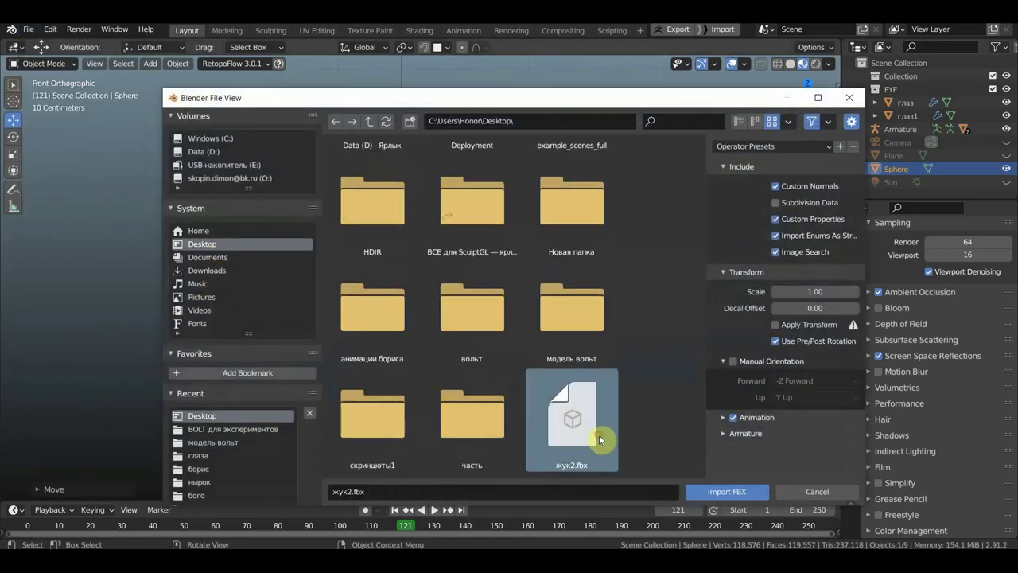
pyautogui.click(723, 493)
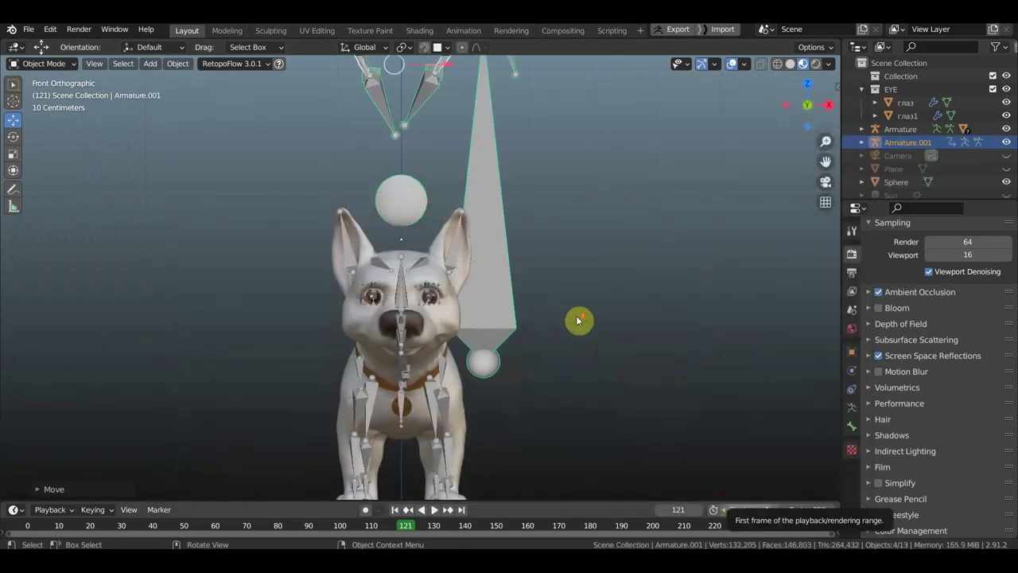
pyautogui.scroll(-6, 579, 320)
pyautogui.scroll(1, 556, 288)
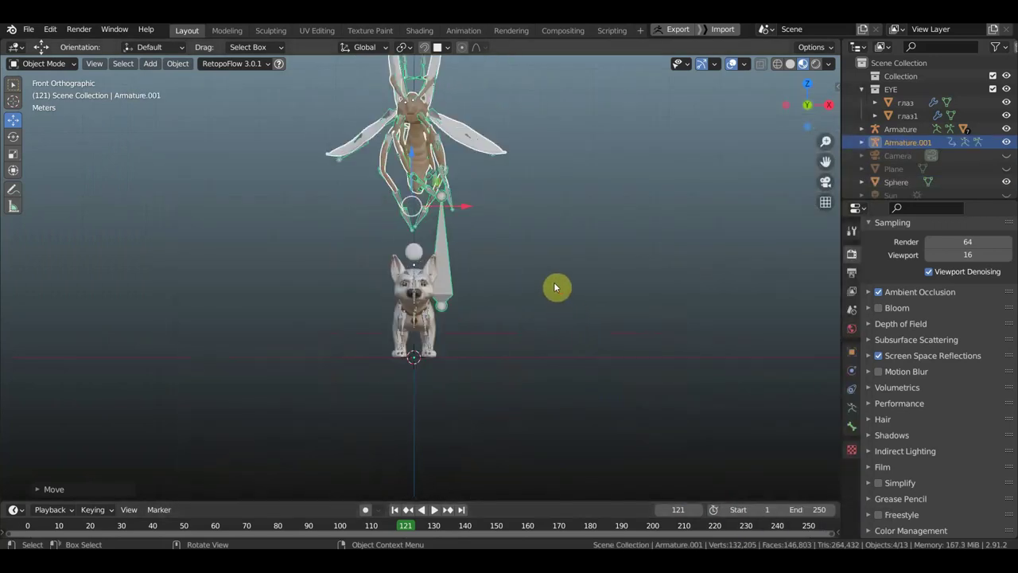
# Shrink the bug rig, park it right of the dog, then show the sphere's modifiers
pyautogui.press('s')
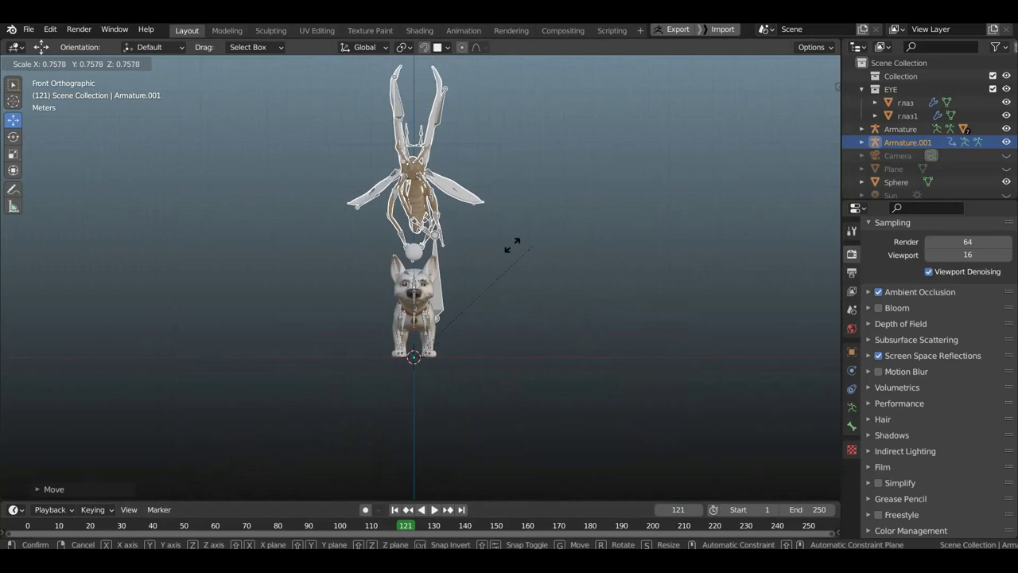
pyautogui.click(411, 302)
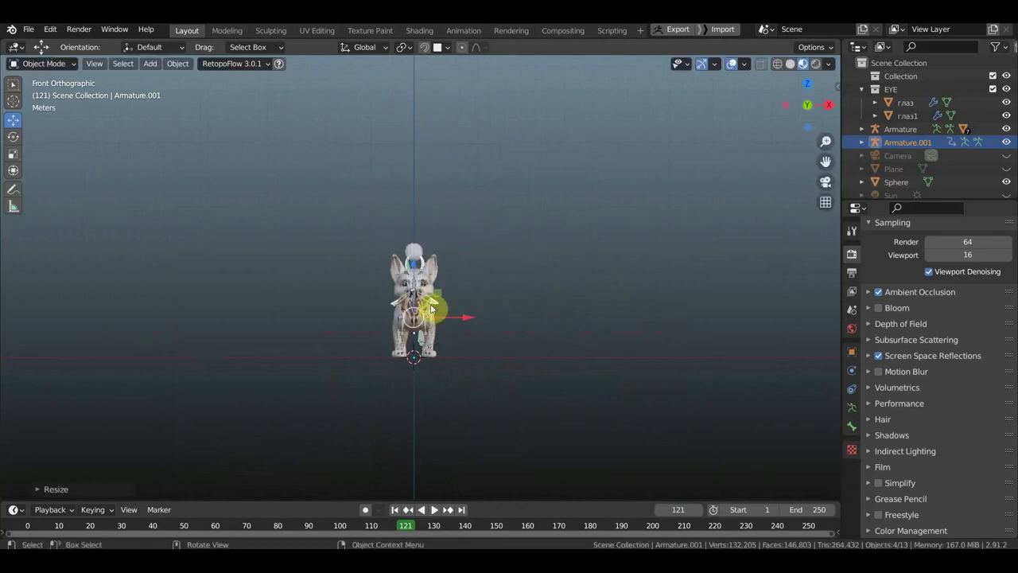
pyautogui.press('g')
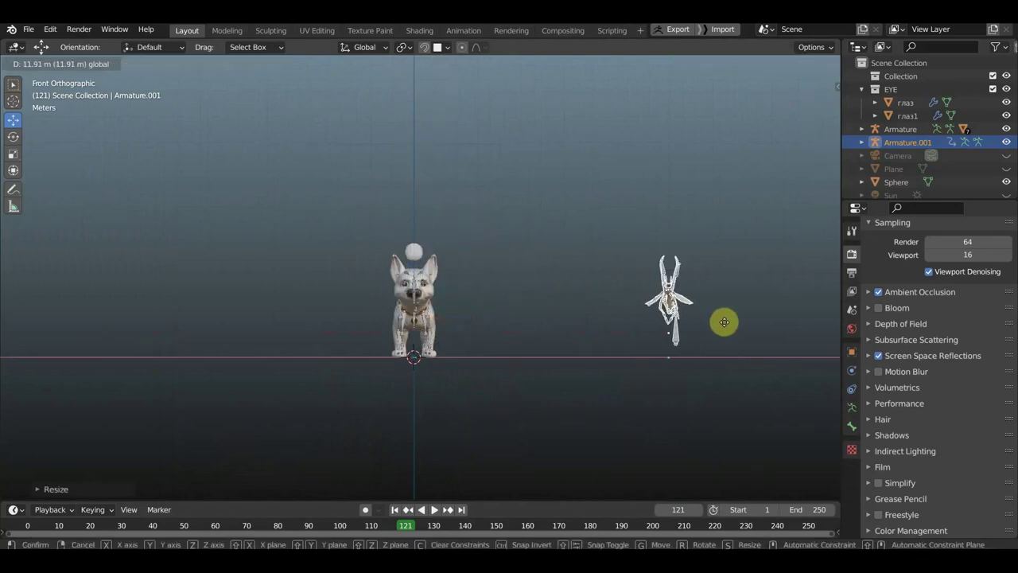
pyautogui.click(722, 320)
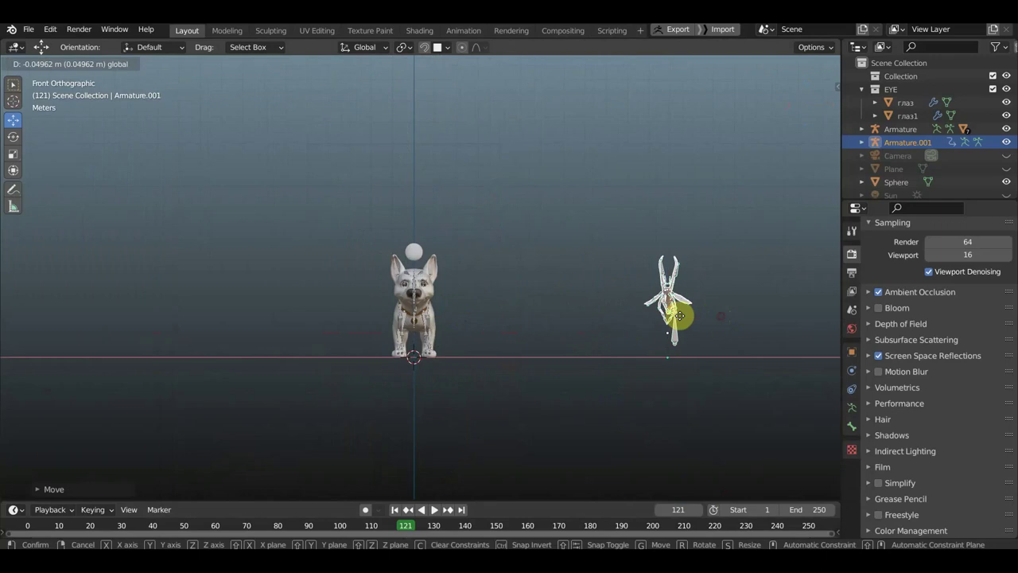
pyautogui.press('g')
pyautogui.click(637, 323)
pyautogui.scroll(3, 636, 324)
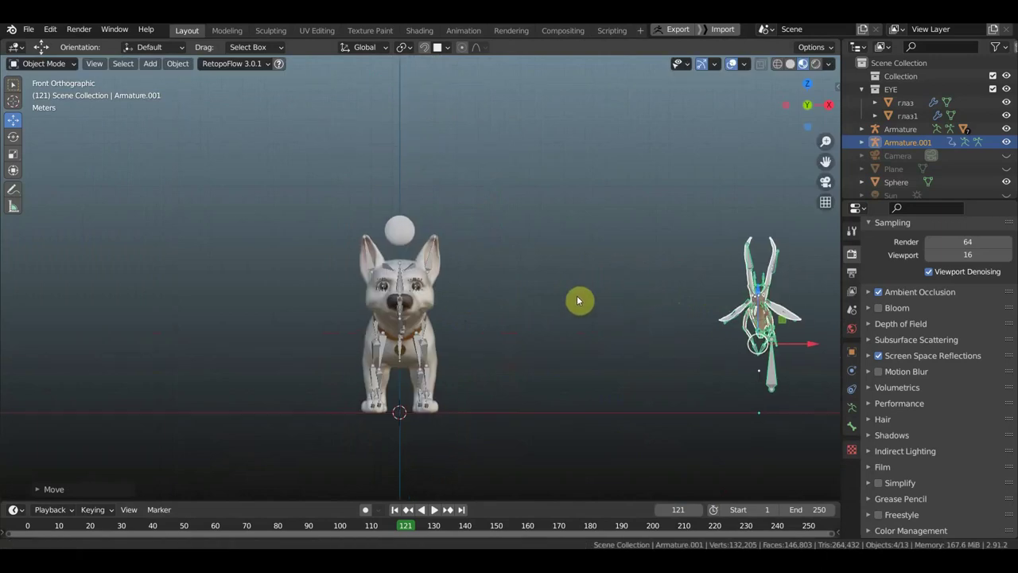
pyautogui.keyDown('ctrl'); pyautogui.hscroll(2, 573, 294); pyautogui.keyUp('ctrl')
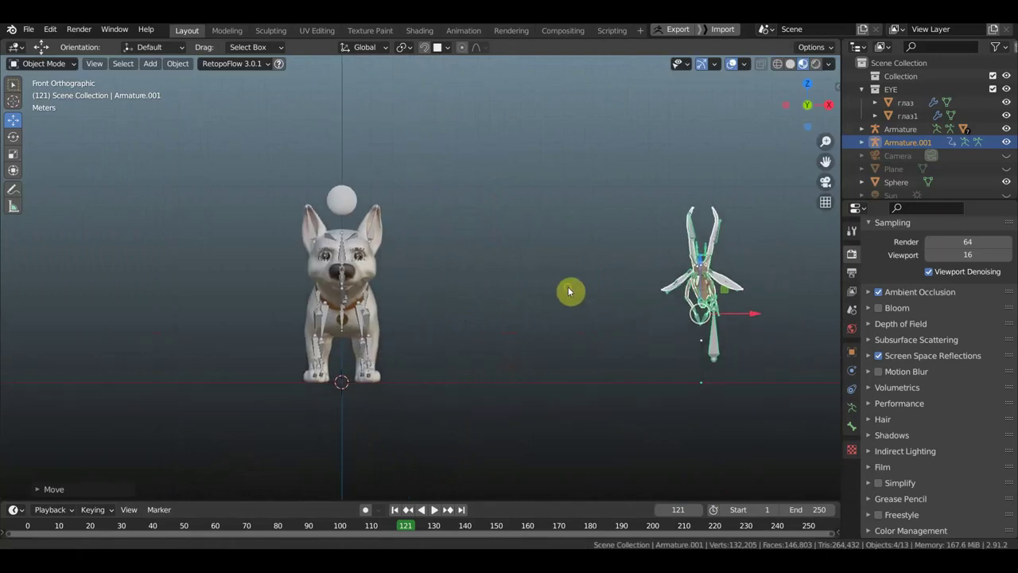
pyautogui.click(341, 199)
pyautogui.click(851, 371)
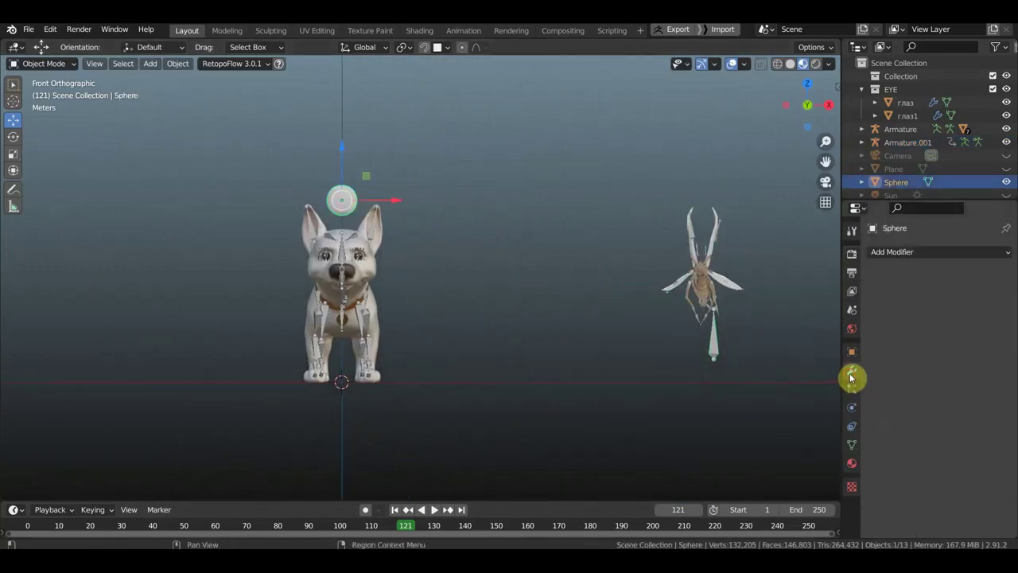
# Add a particle system to the sphere and widen the properties panel
pyautogui.click(922, 253)
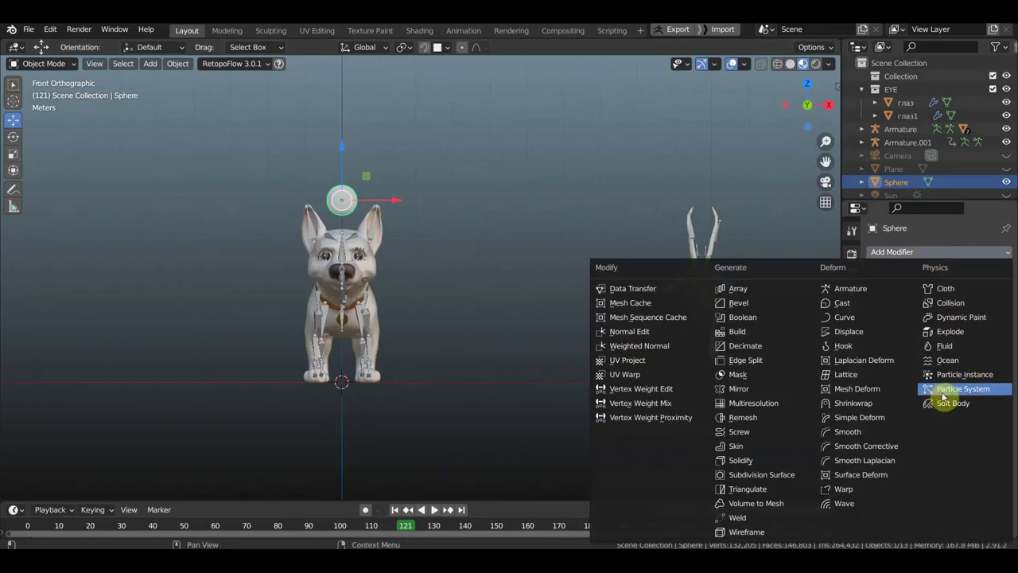
pyautogui.click(960, 390)
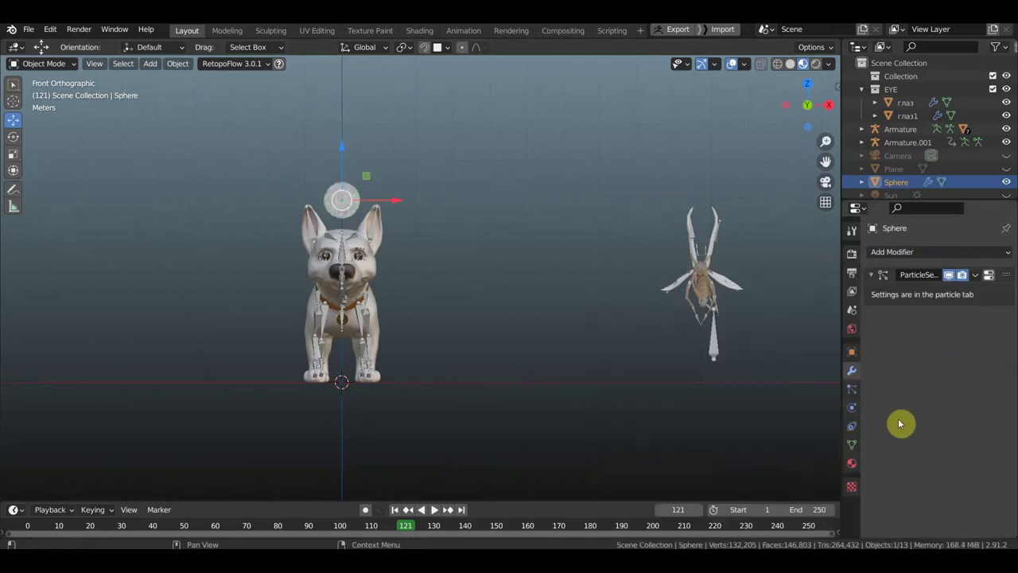
pyautogui.click(853, 388)
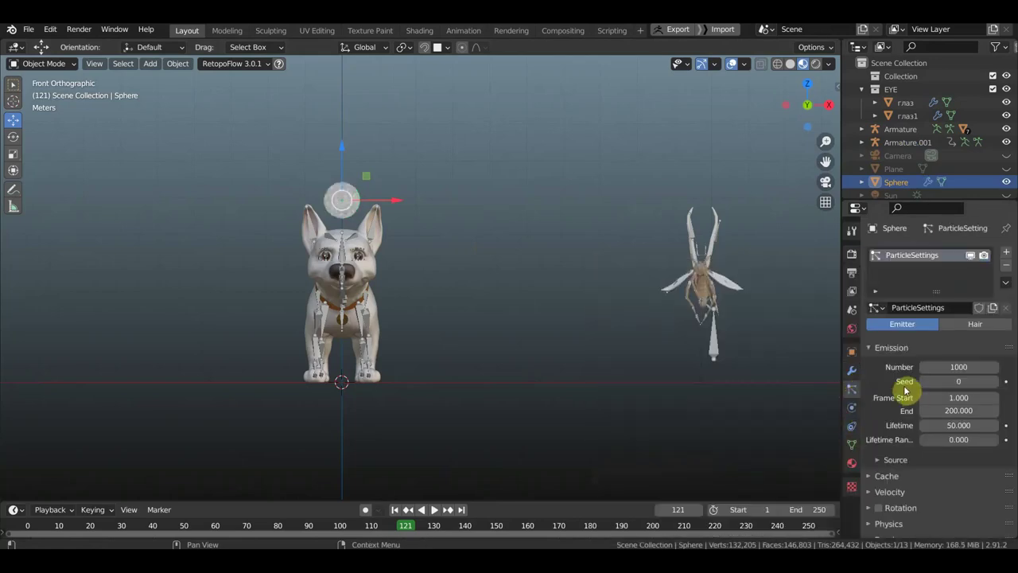
pyautogui.moveTo(841, 345); pyautogui.dragTo(758, 346)
pyautogui.scroll(3, 414, 270)
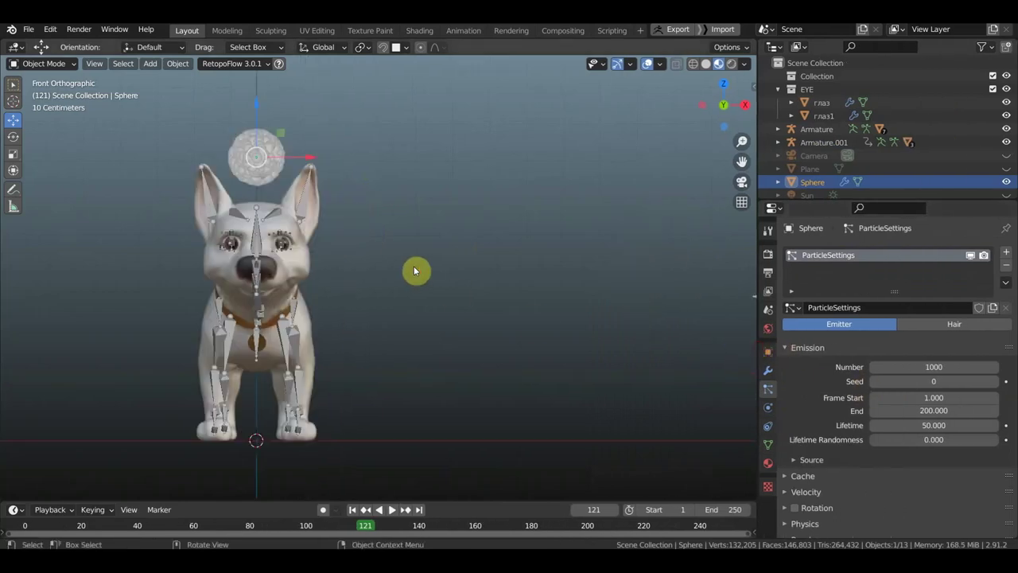
pyautogui.scroll(-3, 509, 292)
pyautogui.scroll(-1, 651, 303)
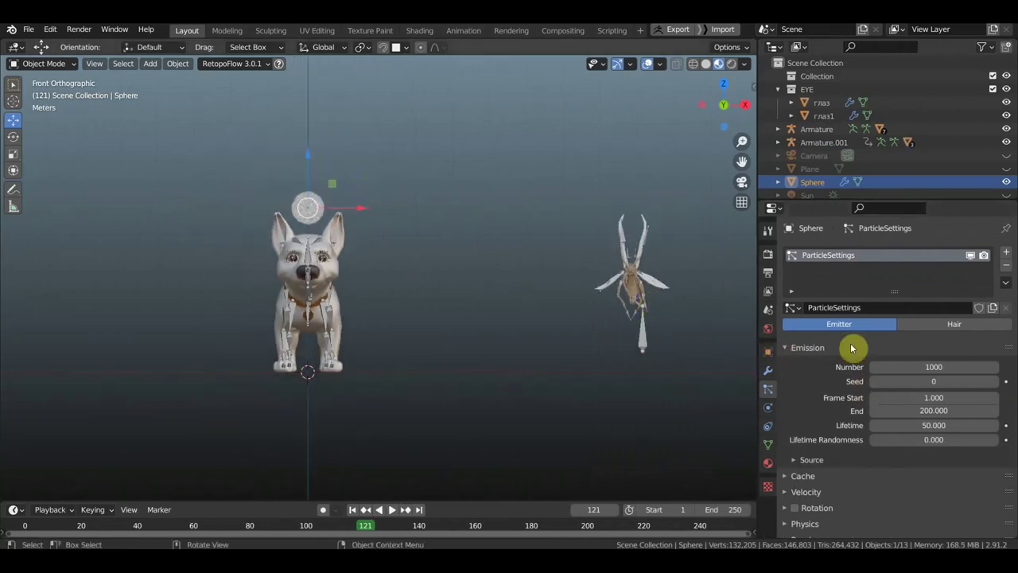
# Set 50 particles, seed 10, emission frames -219 to 219 and lifetime 500
pyautogui.click(934, 367)
pyautogui.write('50')
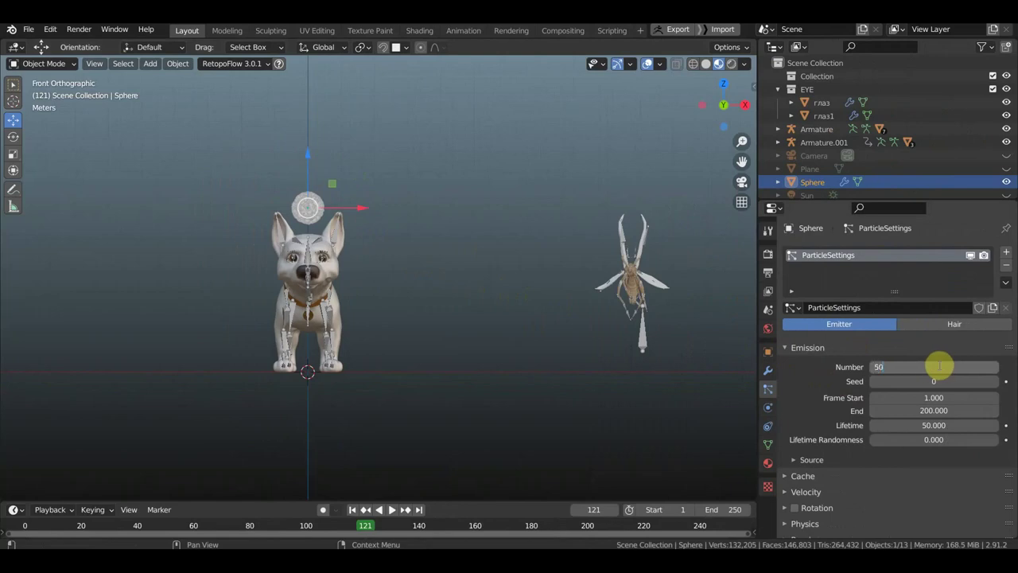
pyautogui.press('Return')
pyautogui.click(937, 381)
pyautogui.write('10')
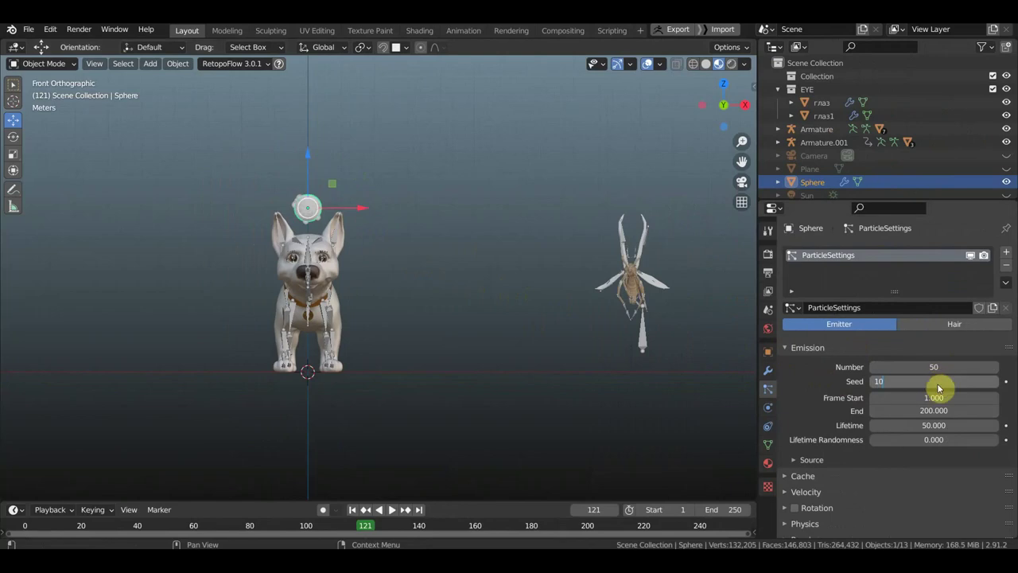
pyautogui.press('Return')
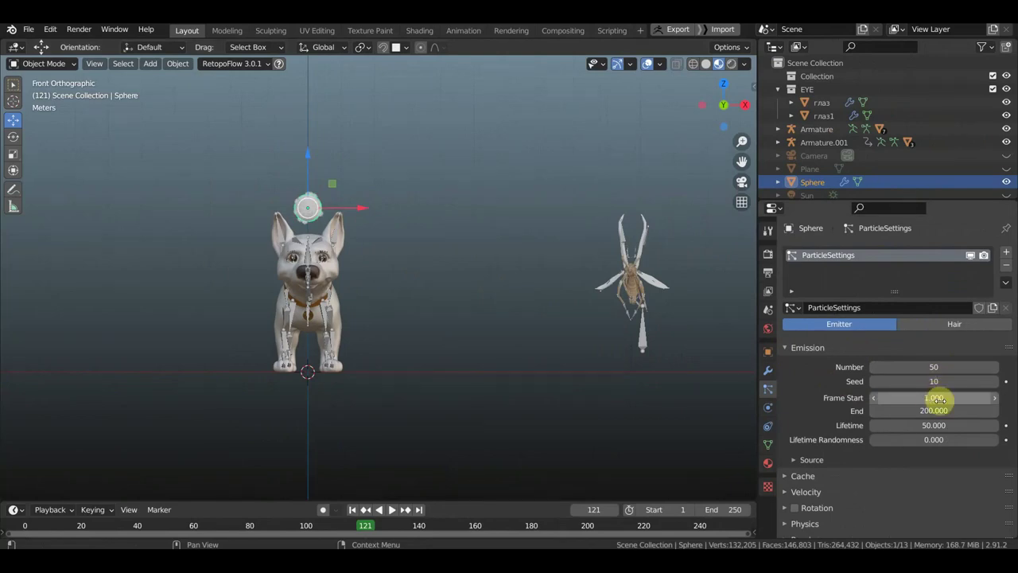
pyautogui.click(926, 398)
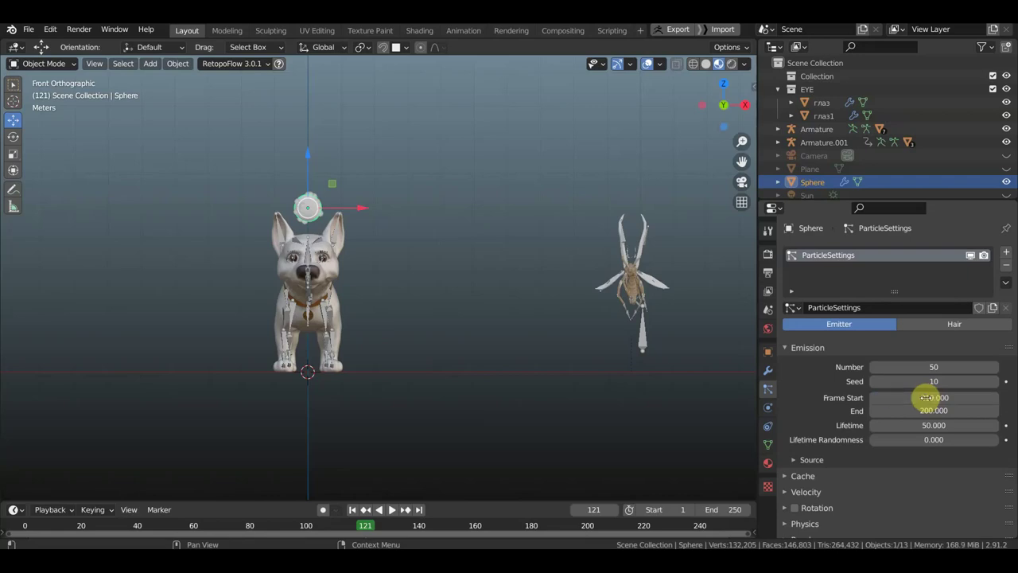
pyautogui.press('Return')
pyautogui.click(923, 411)
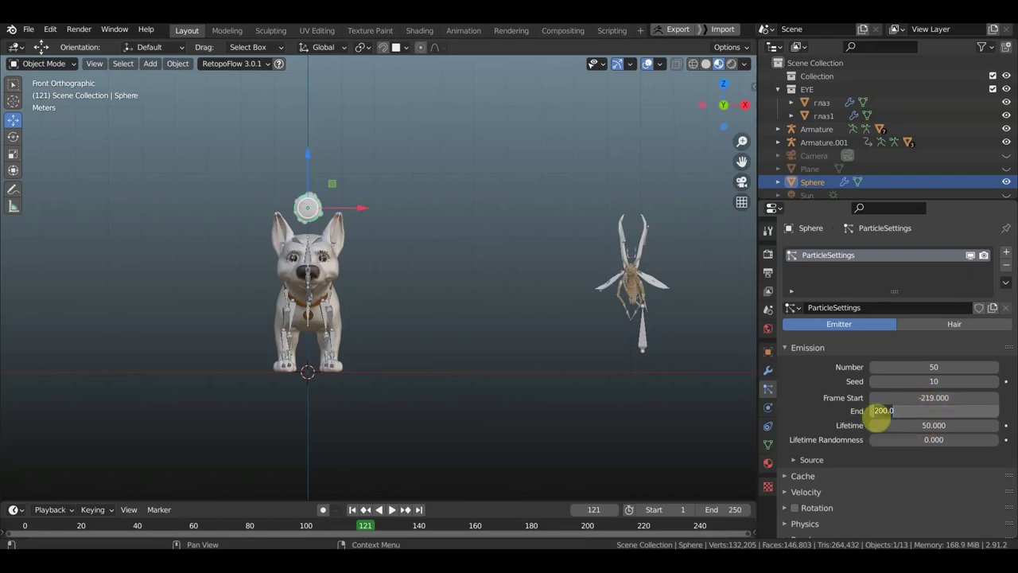
pyautogui.click(908, 410)
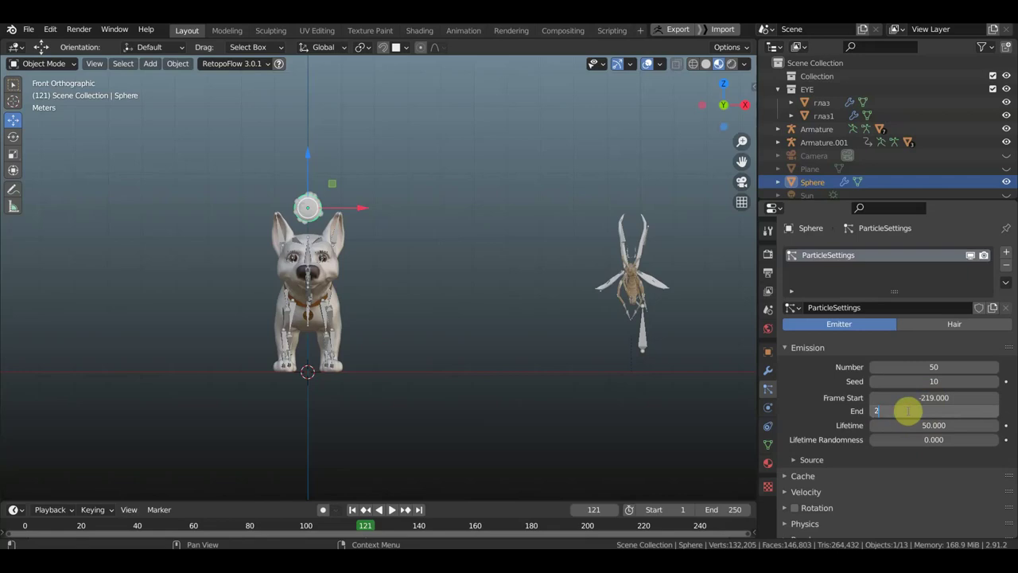
pyautogui.write('19')
pyautogui.press('Return')
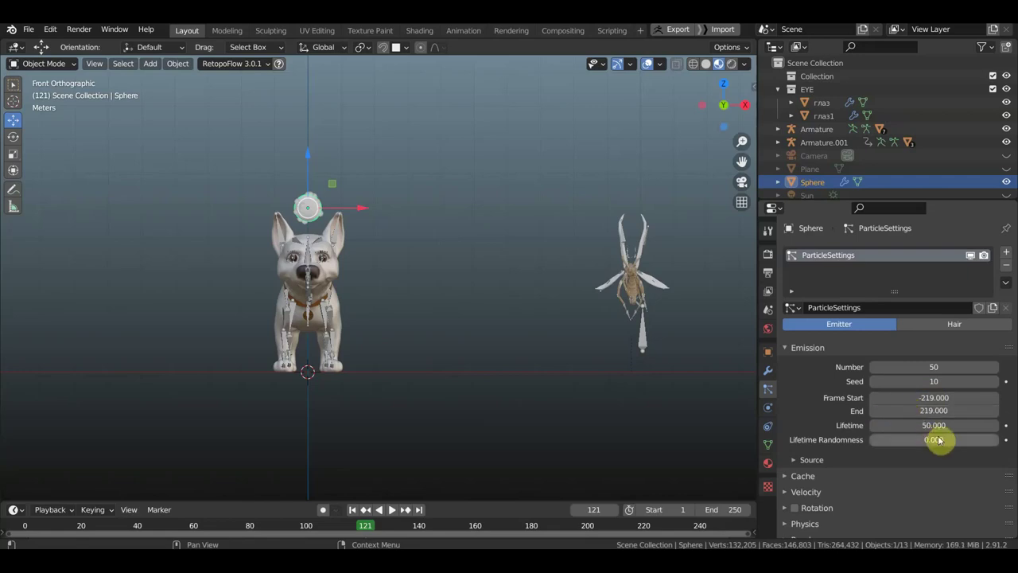
pyautogui.click(931, 424)
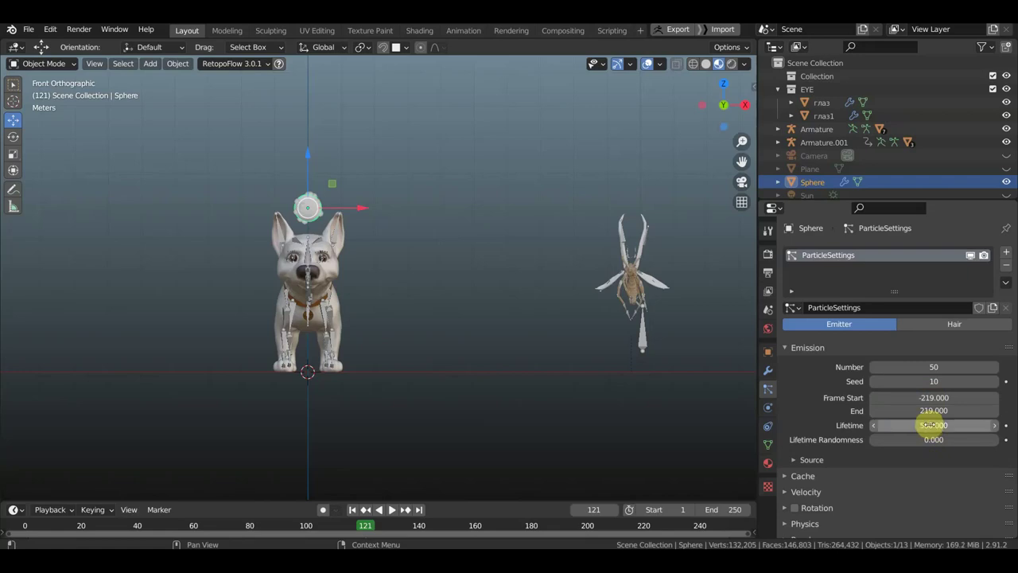
pyautogui.press('Return')
# Set the particles to render as Object
pyautogui.scroll(-1, 904, 461)
pyautogui.scroll(-3, 904, 461)
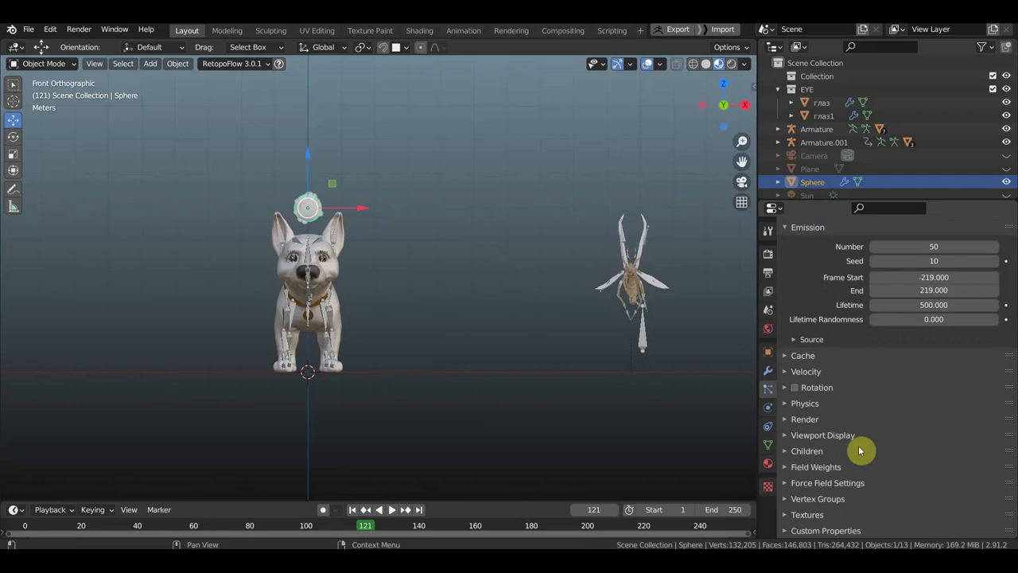
pyautogui.click(787, 419)
pyautogui.click(931, 440)
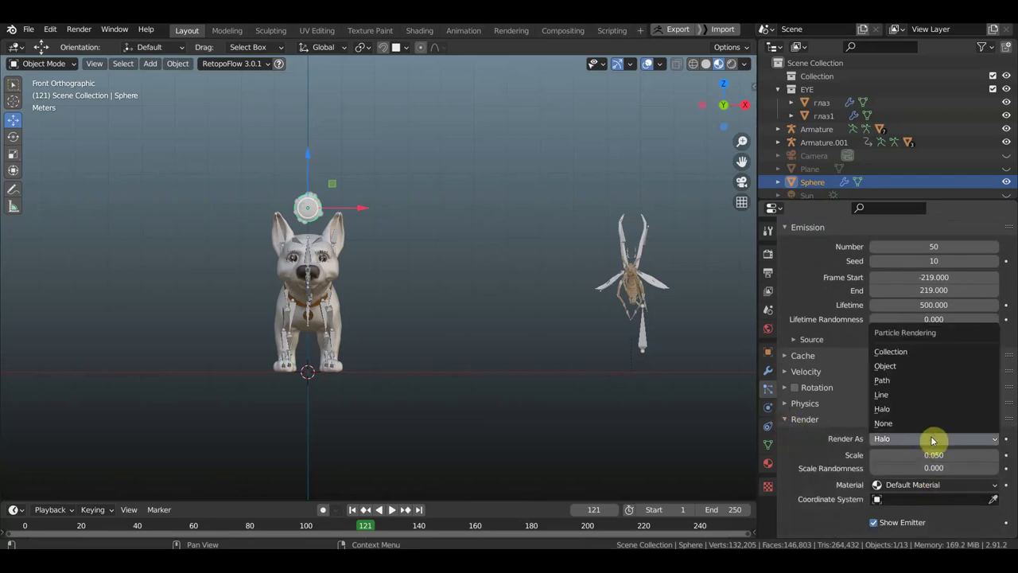
pyautogui.click(925, 366)
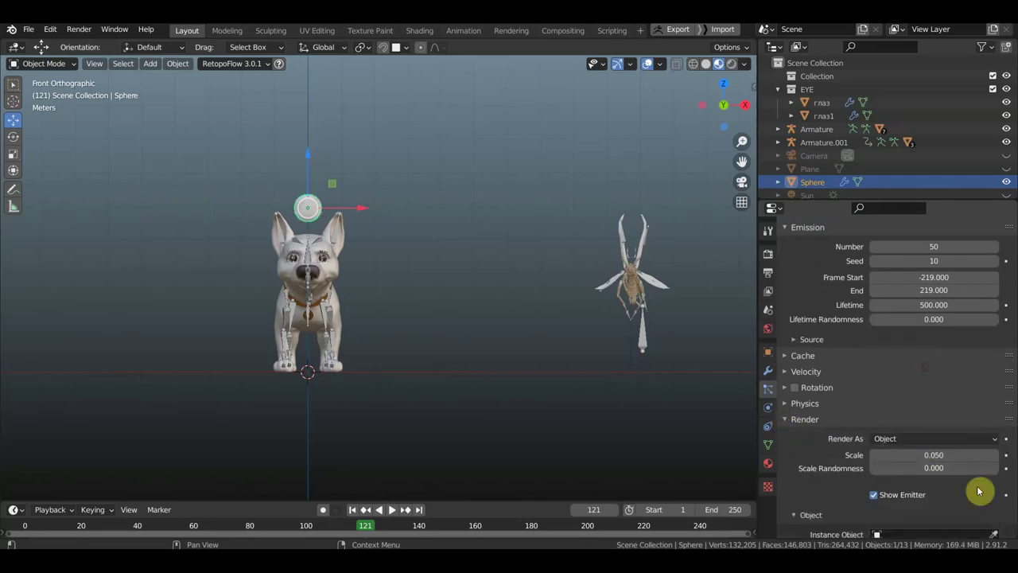
pyautogui.scroll(-3, 969, 504)
pyautogui.click(994, 449)
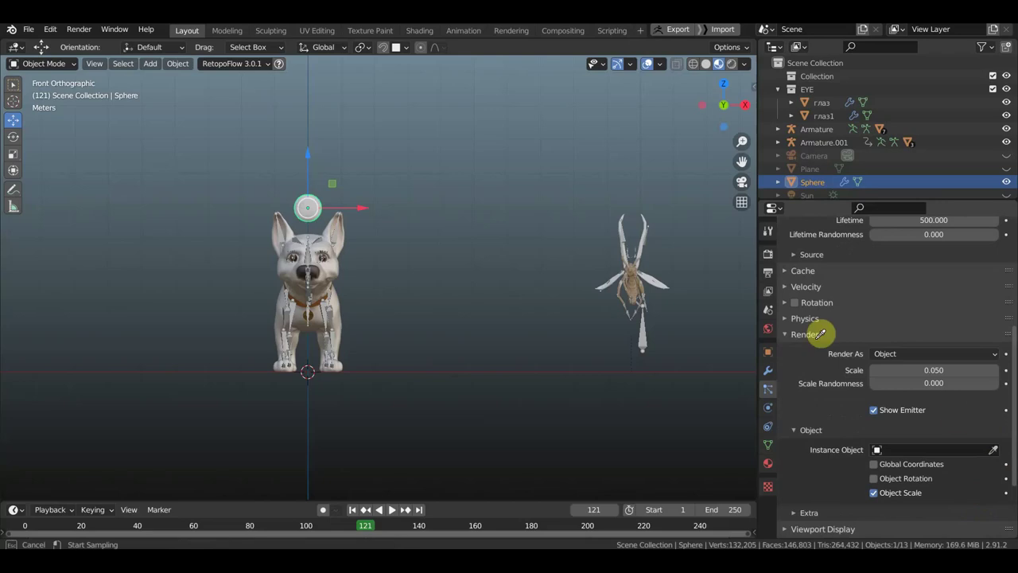
# Assign the ZSketch_Bug_JDrust bug mesh as the particles' instance object
pyautogui.click(649, 221)
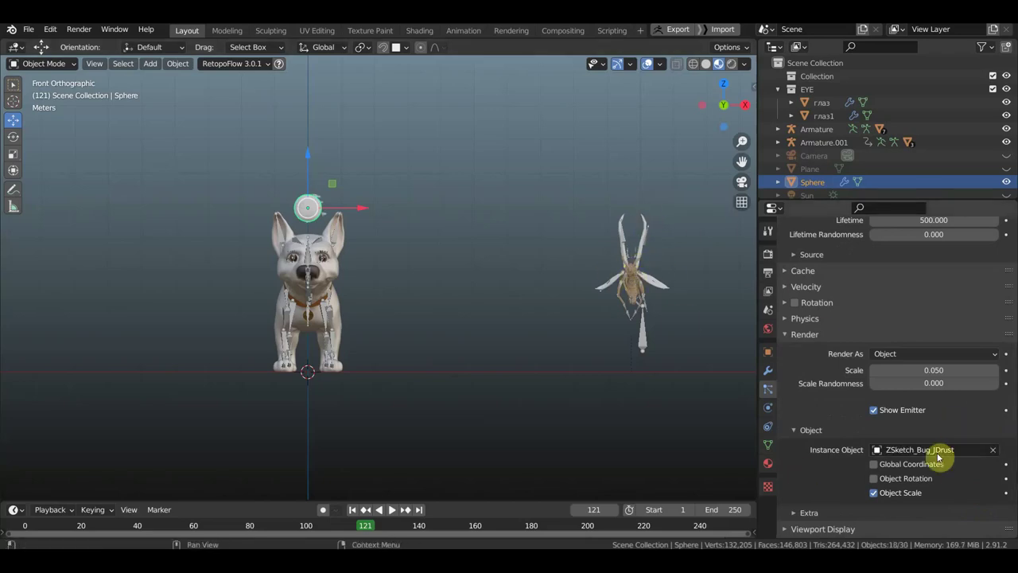
pyautogui.scroll(-2, 931, 461)
pyautogui.scroll(-1, 923, 467)
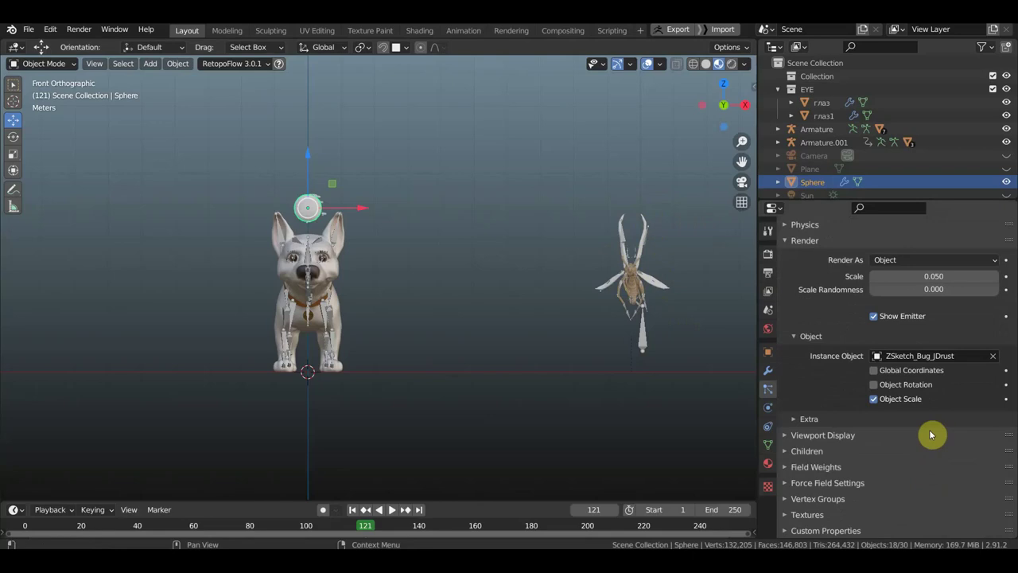
pyautogui.scroll(1, 914, 430)
pyautogui.scroll(1, 902, 418)
pyautogui.scroll(2, 883, 398)
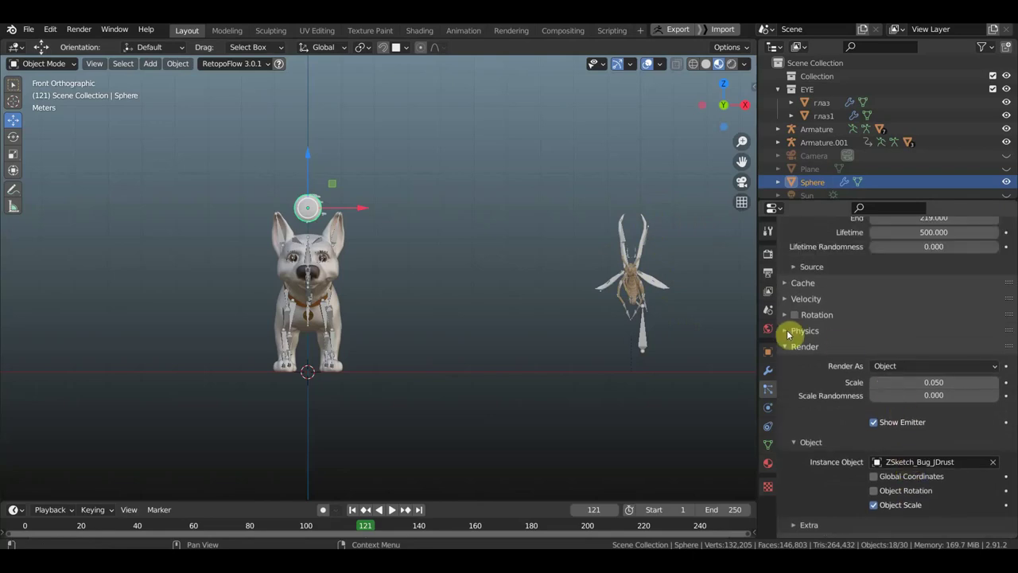
pyautogui.click(784, 332)
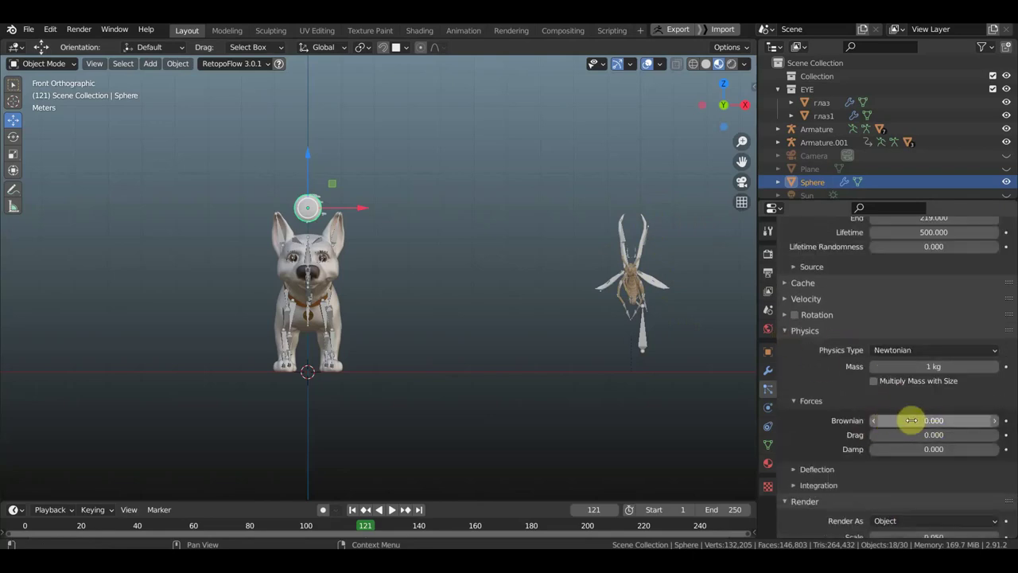
# Switch particle physics to Boids with a mass of 0.03 kg and play the animation
pyautogui.click(918, 363)
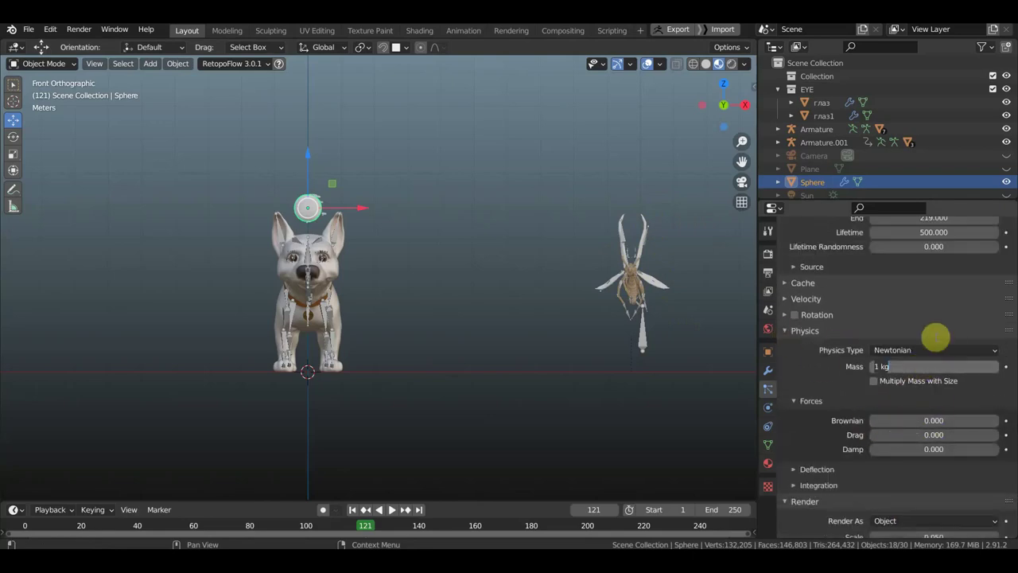
pyautogui.press('Return')
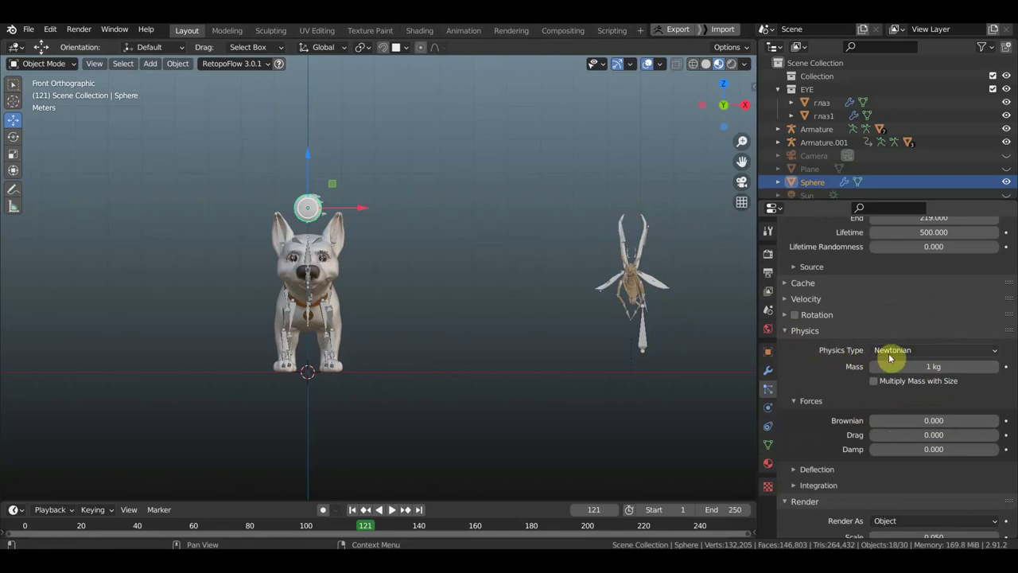
pyautogui.click(907, 353)
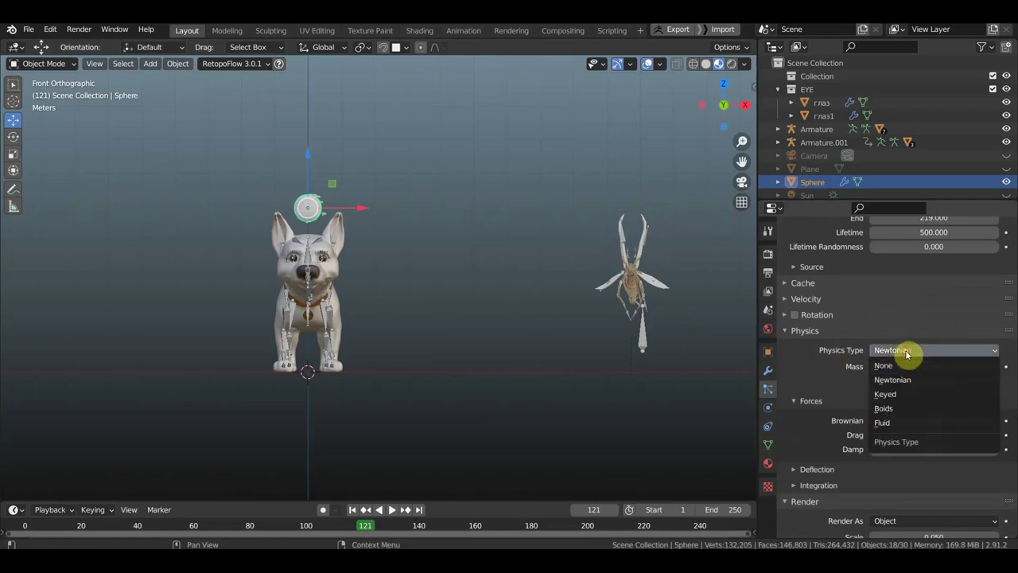
pyautogui.click(893, 411)
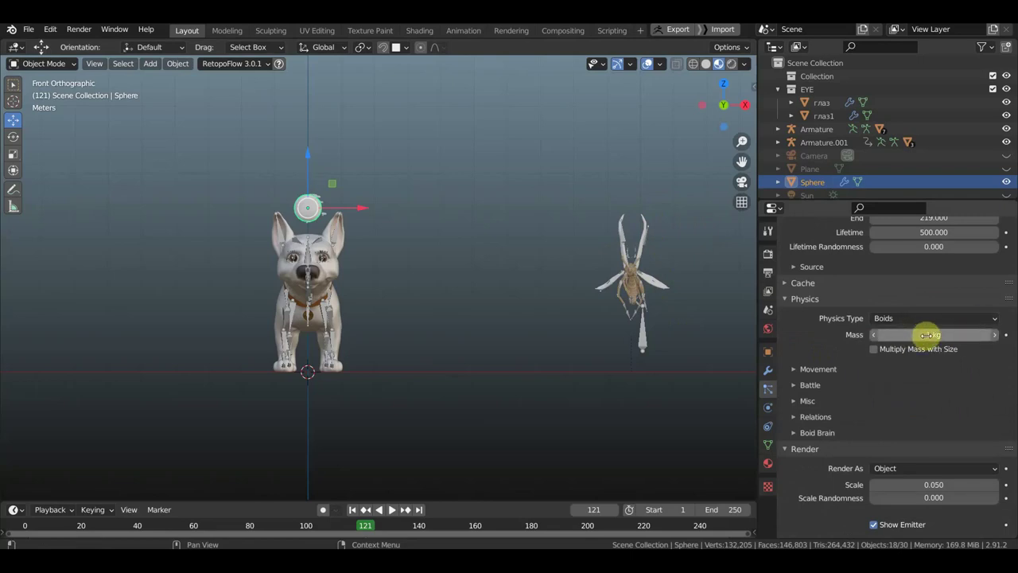
pyautogui.click(929, 335)
pyautogui.write('0.01')
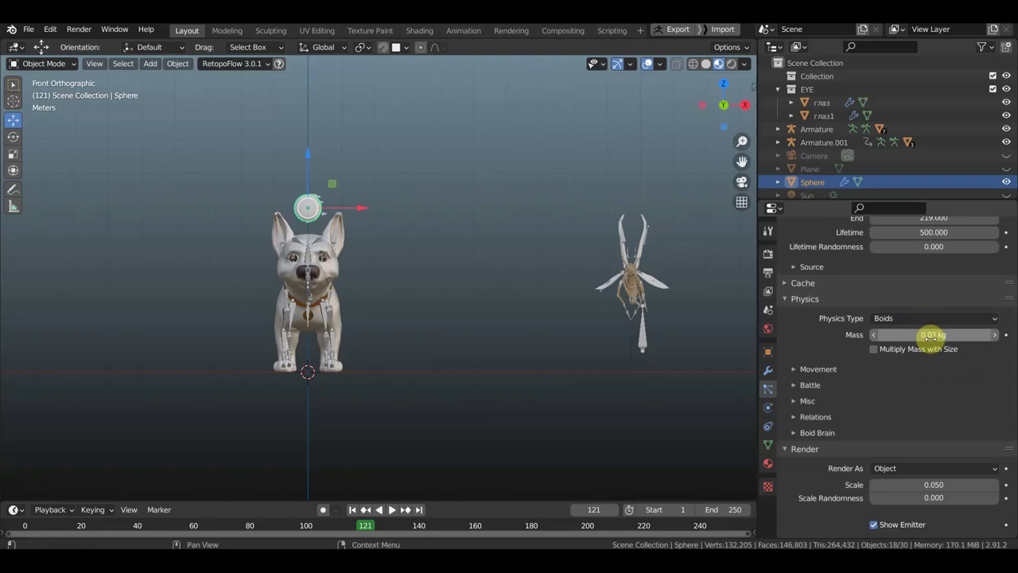
pyautogui.press('Return')
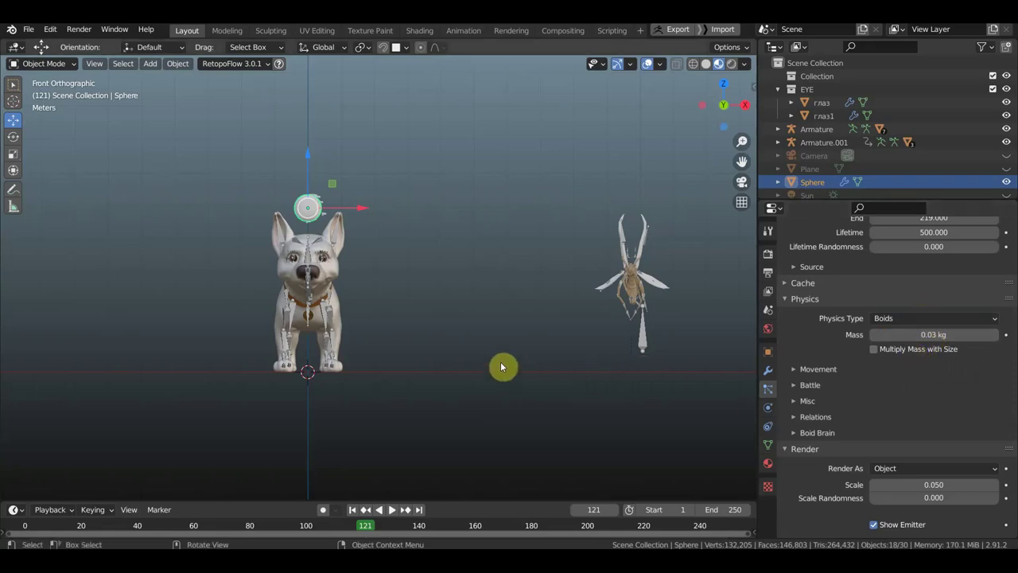
pyautogui.press('space')
# Zoom and pan the view to inspect the bugs flocking beside the dog at frame 202
pyautogui.scroll(-2, 437, 287)
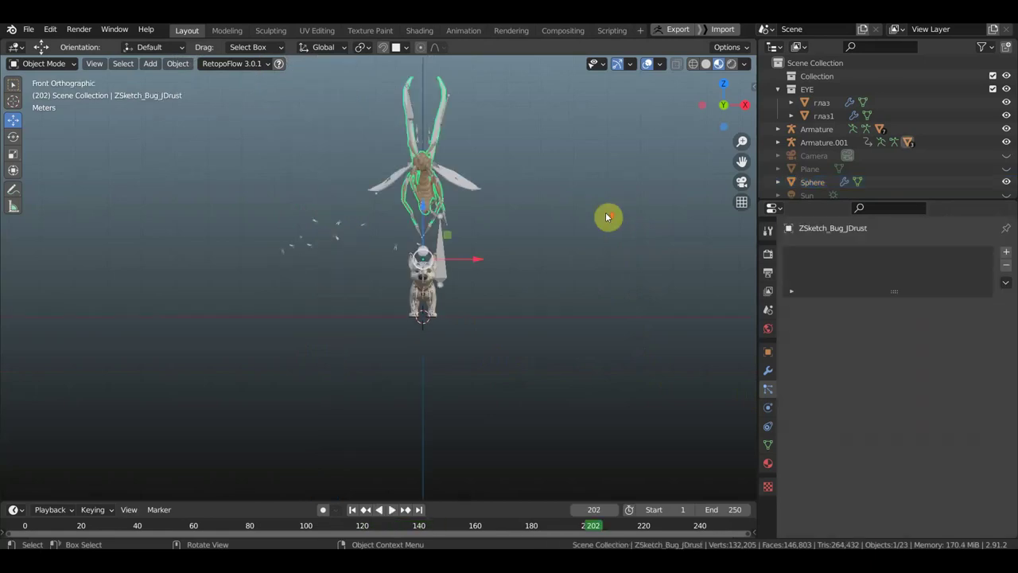
pyautogui.scroll(2, 606, 216)
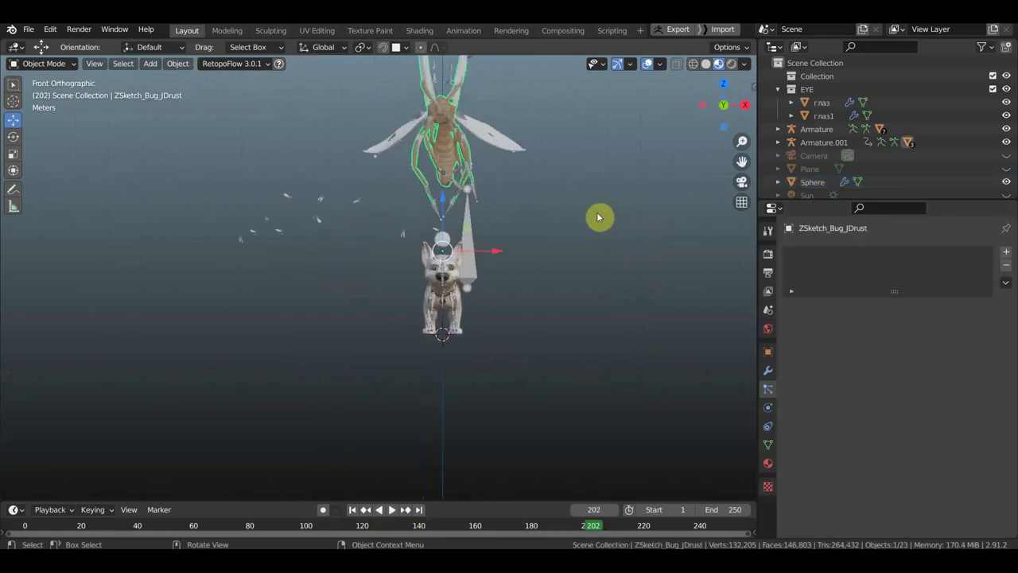
pyautogui.keyDown('shift'); pyautogui.moveTo(598, 216); pyautogui.dragTo(526, 256, button='middle'); pyautogui.keyUp('shift')
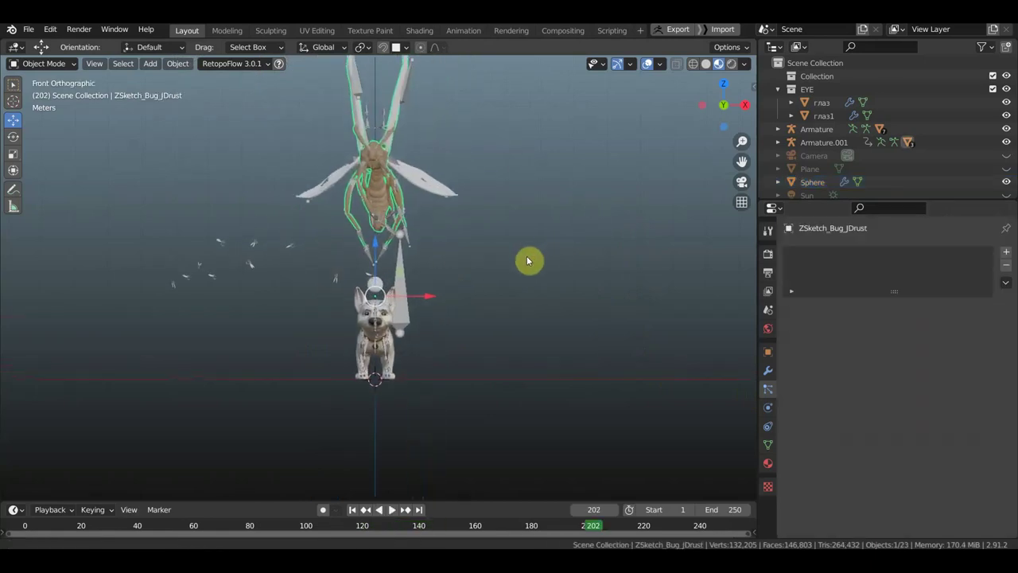
pyautogui.scroll(-2, 522, 260)
pyautogui.scroll(2, 517, 260)
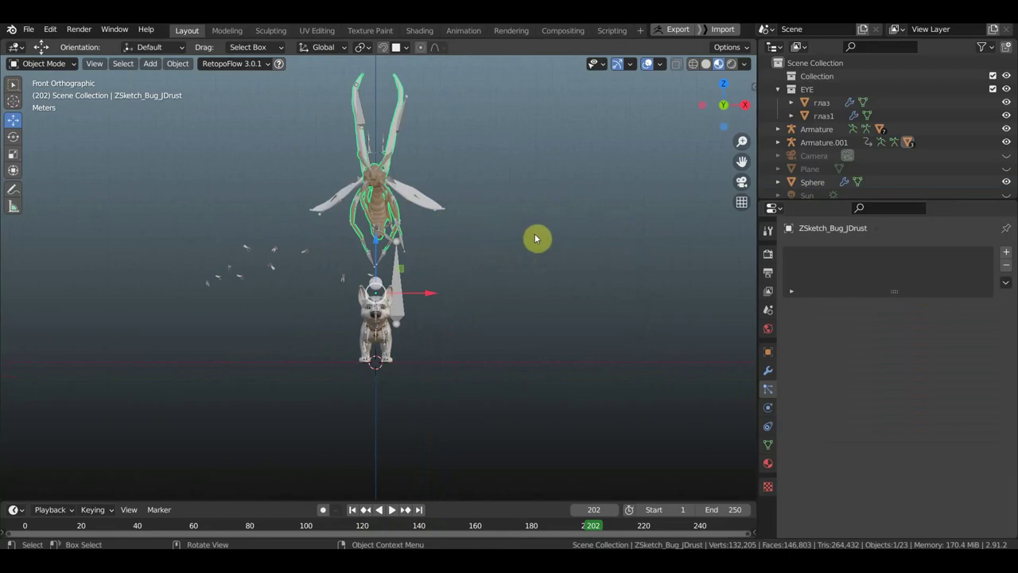
# Scale the bug armature by 0.28 and apply its animated transforms to deltas
pyautogui.click(359, 119)
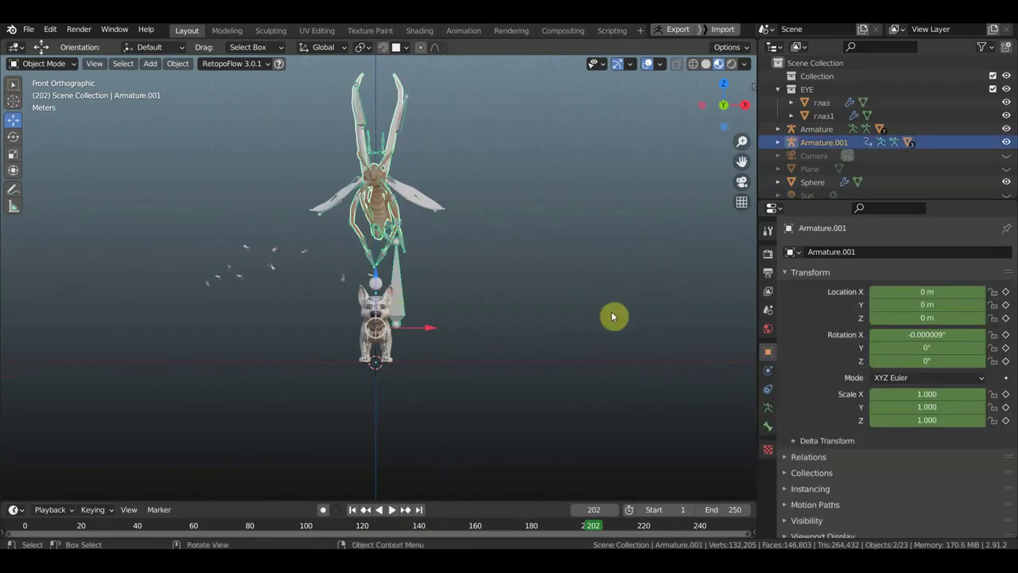
pyautogui.write('s0.28')
pyautogui.press('Return')
pyautogui.click(182, 67)
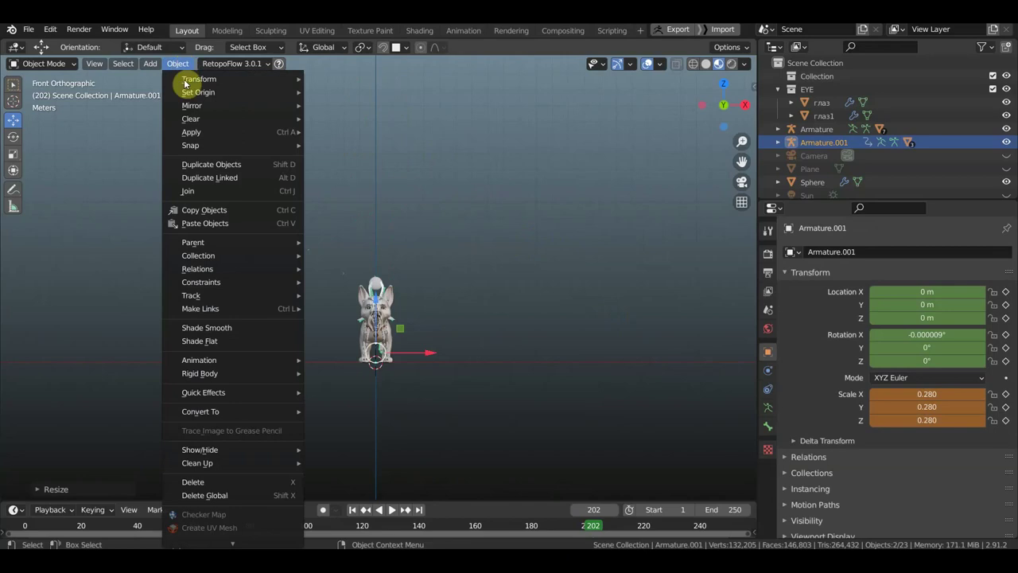
pyautogui.moveTo(192, 132)
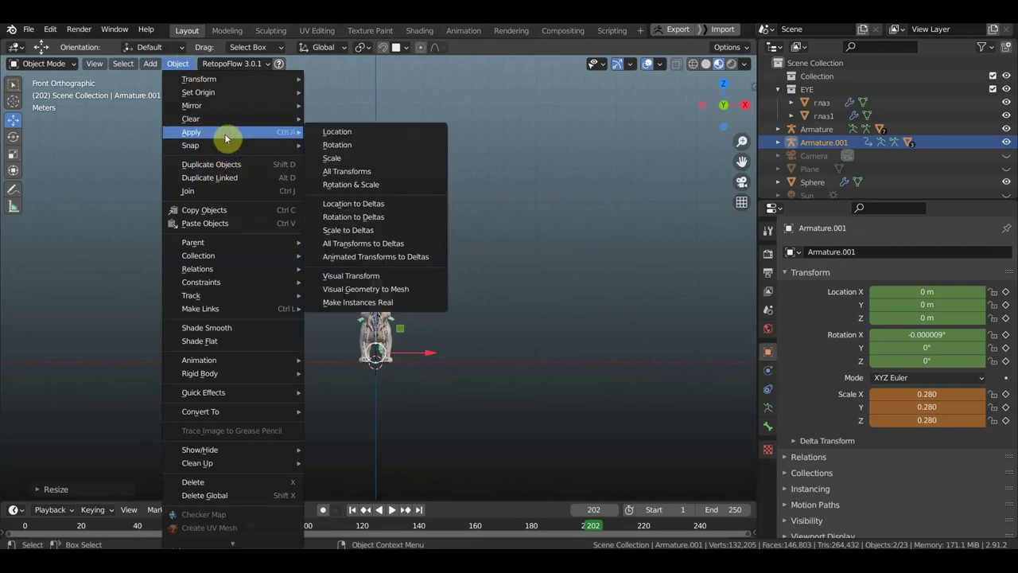
pyautogui.click(394, 256)
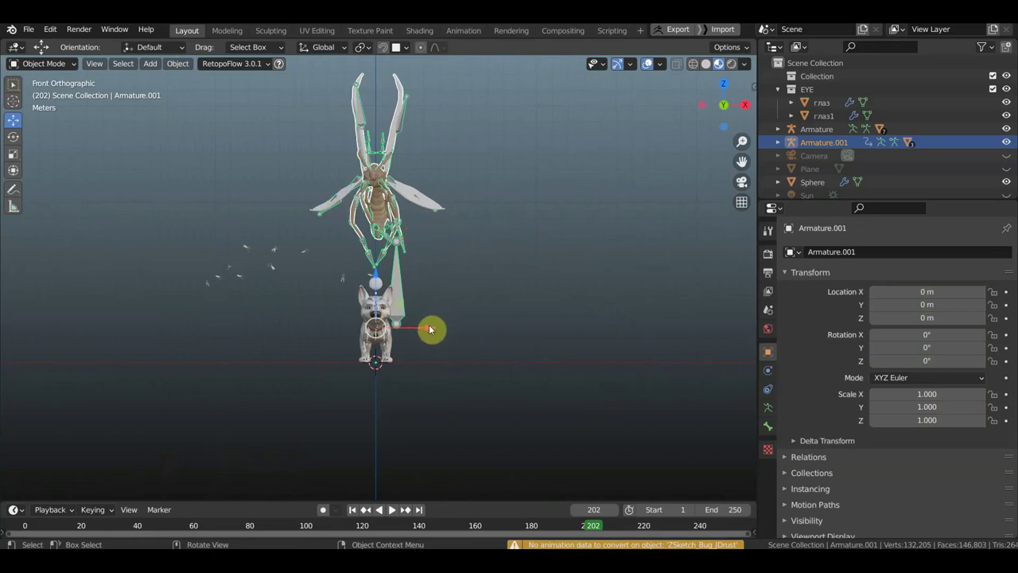
# Move the bug armature to the dog's right at X 17.128 m and resize it
pyautogui.moveTo(430, 328); pyautogui.dragTo(659, 359)
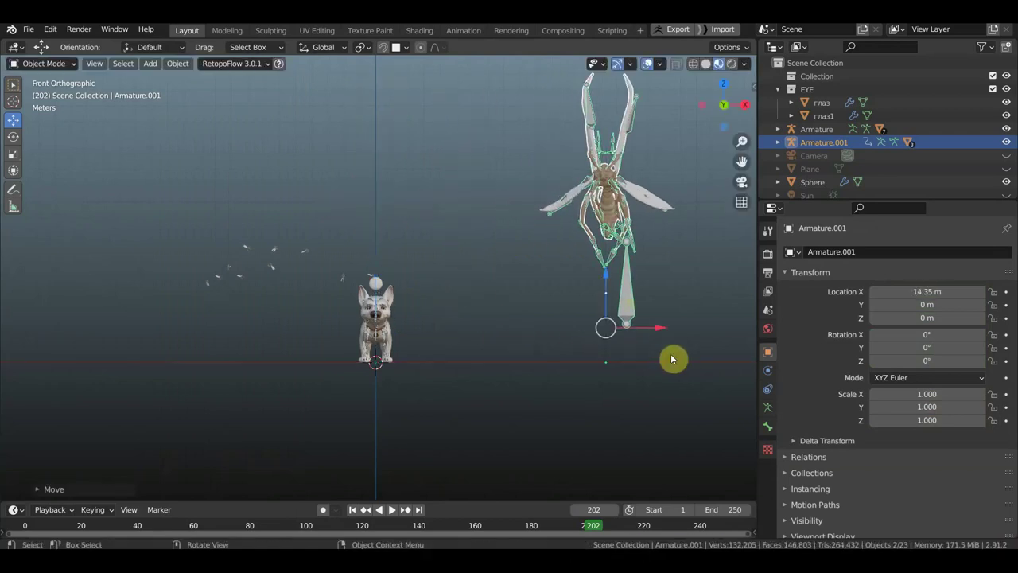
pyautogui.press('s')
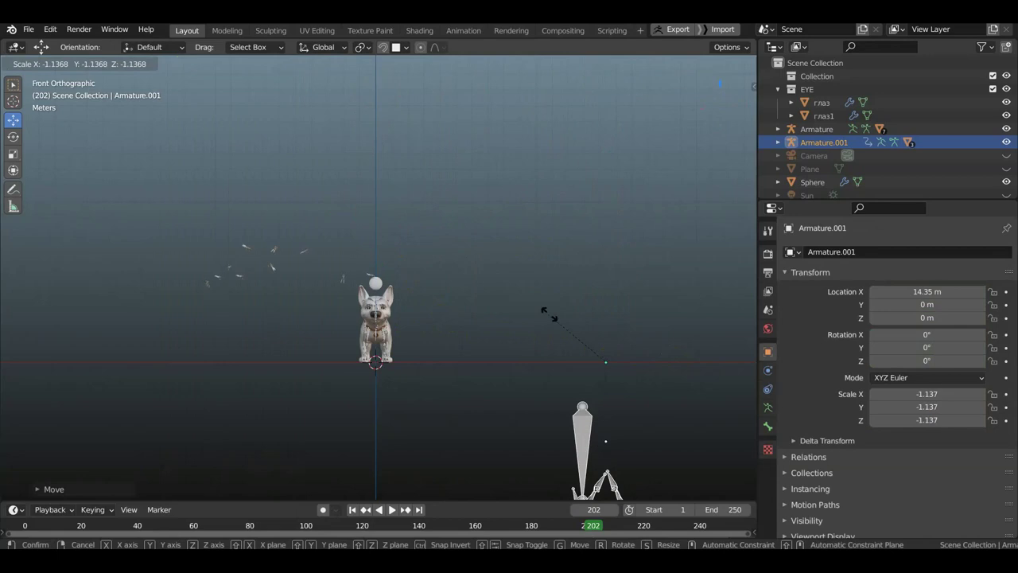
pyautogui.click(625, 401)
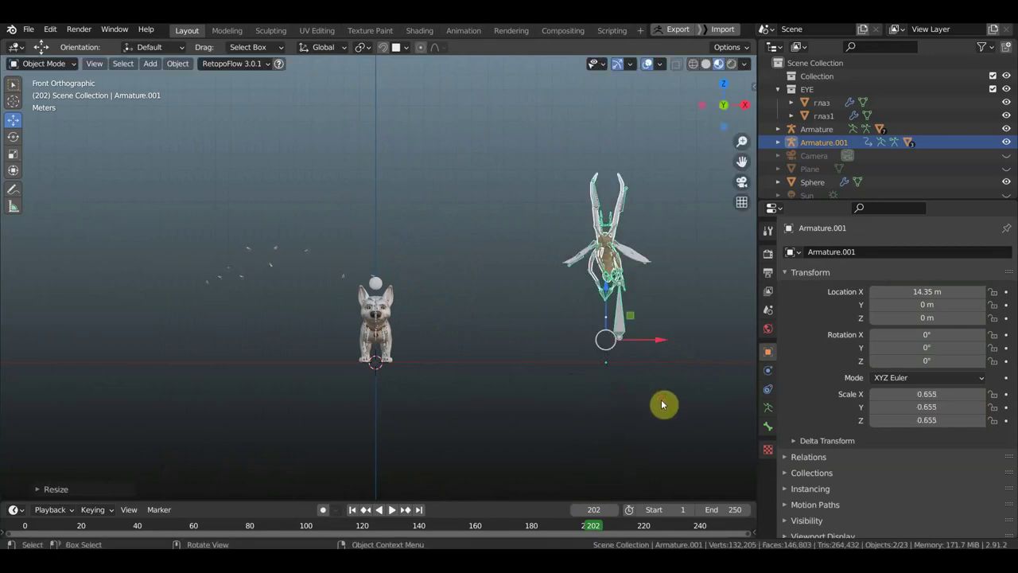
pyautogui.press('s')
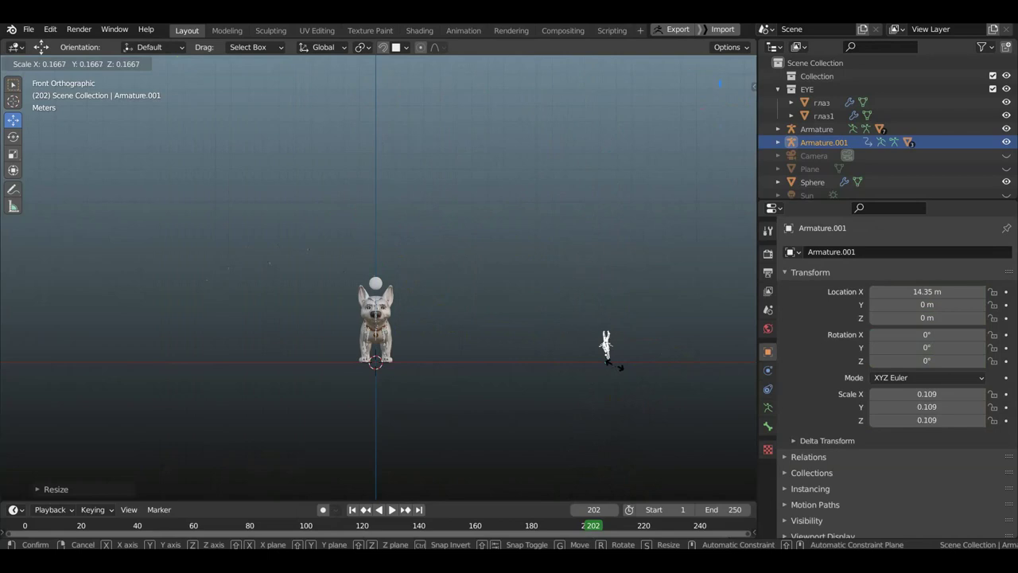
pyautogui.click(627, 373)
pyautogui.moveTo(697, 358); pyautogui.dragTo(700, 358)
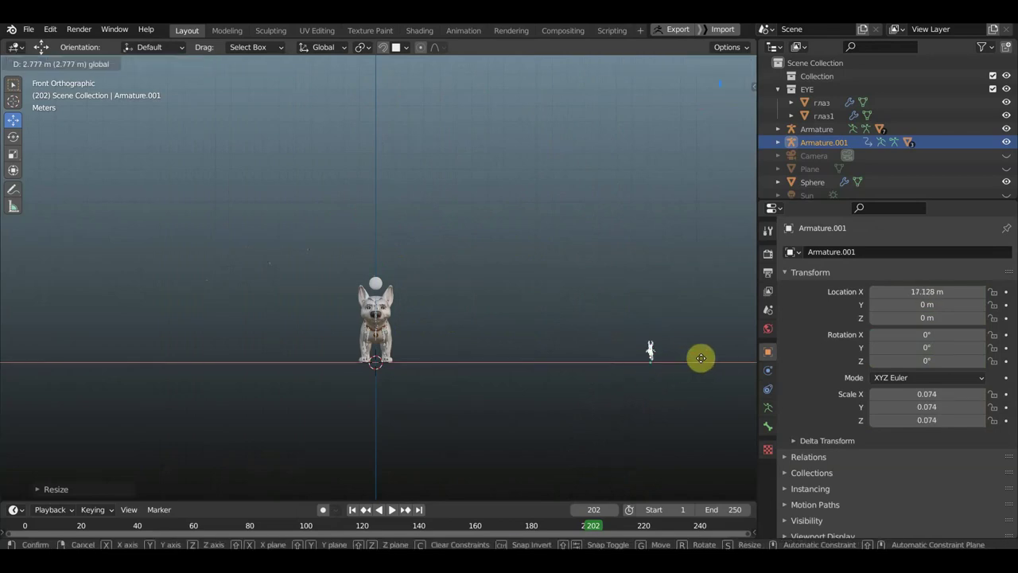
# Box-select the bug armature and scale it to 0.317
pyautogui.scroll(3, 546, 357)
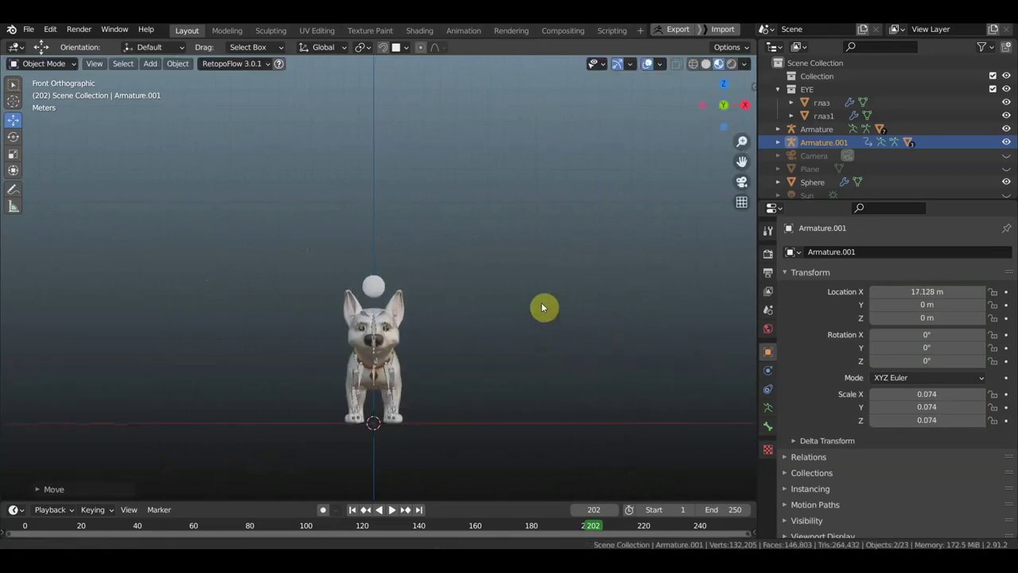
pyautogui.keyDown('shift'); pyautogui.scroll(-2, 509, 294); pyautogui.keyUp('shift')
pyautogui.keyDown('shift'); pyautogui.moveTo(411, 254); pyautogui.dragTo(368, 241, button='middle'); pyautogui.keyUp('shift')
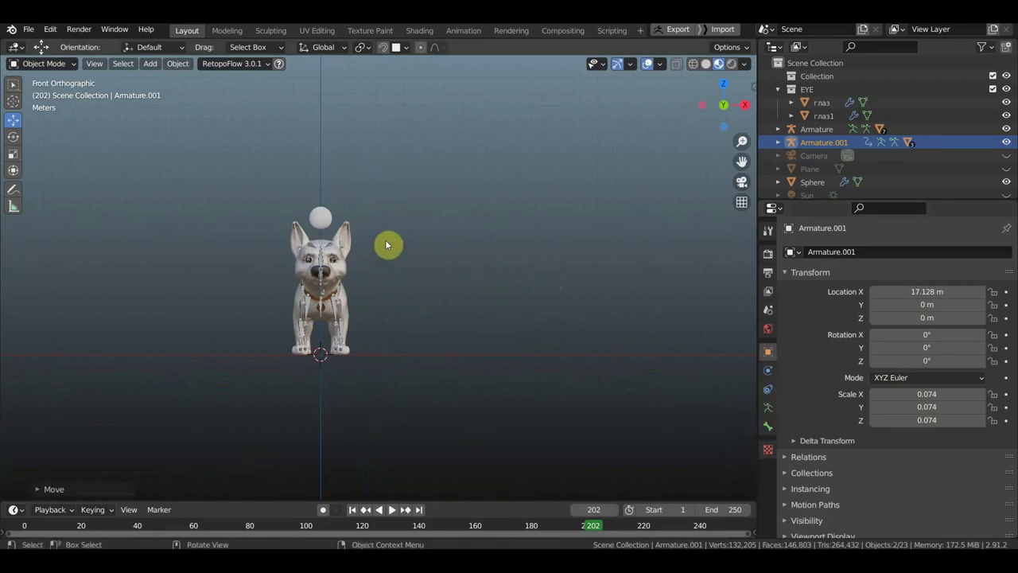
pyautogui.scroll(-1, 469, 283)
pyautogui.scroll(-2, 493, 306)
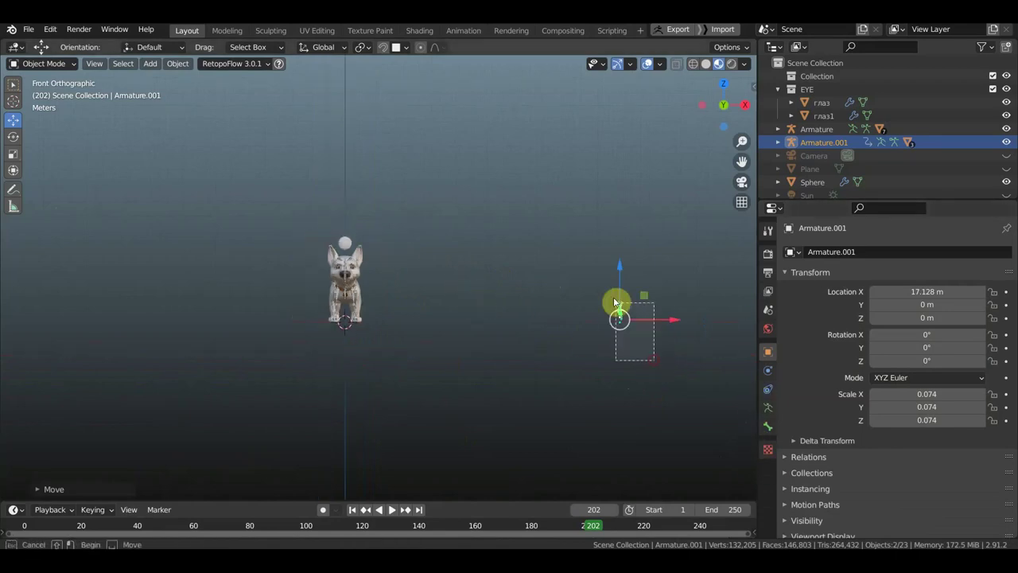
pyautogui.moveTo(655, 361); pyautogui.dragTo(589, 254)
pyautogui.press('s')
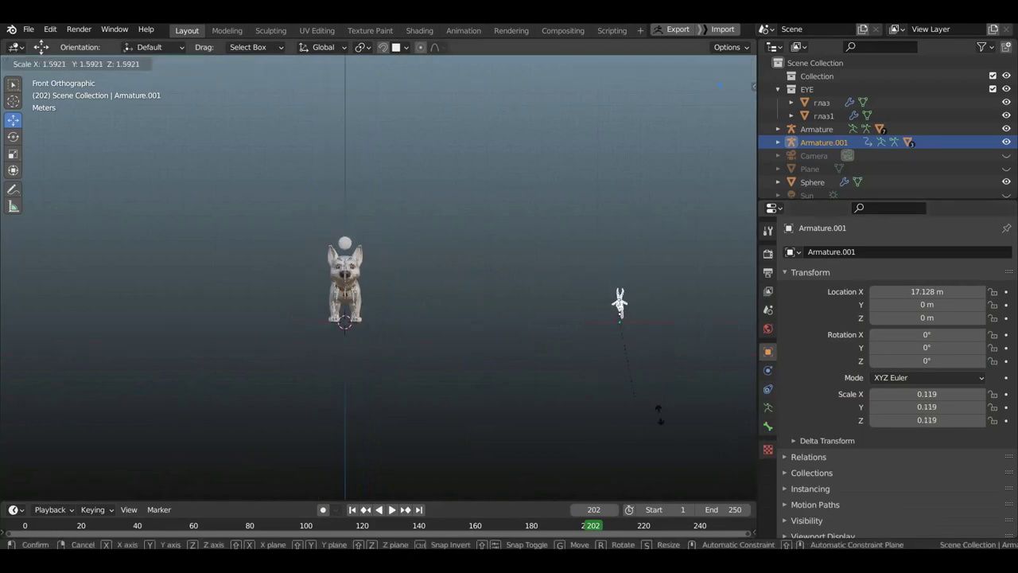
pyautogui.click(11, 404)
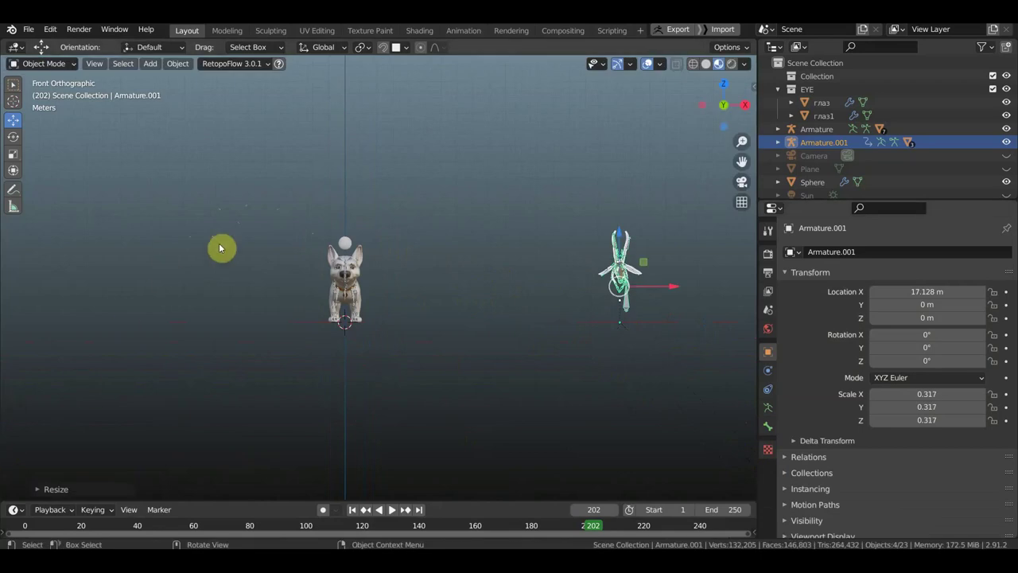
pyautogui.click(242, 232)
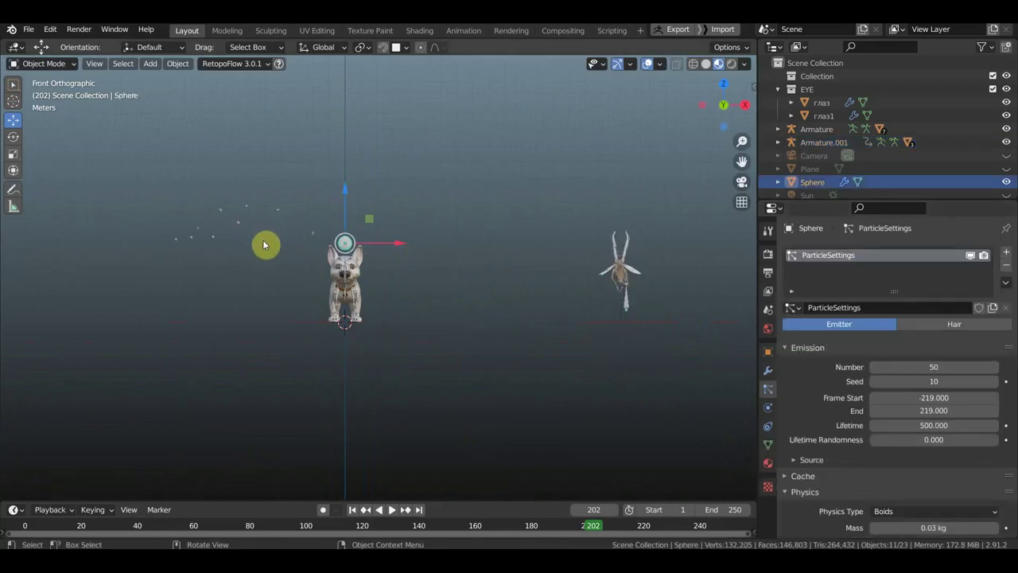
# Set the particle render scale to 0.660
pyautogui.scroll(-1, 1002, 517)
pyautogui.scroll(-3, 938, 484)
pyautogui.scroll(-3, 925, 472)
pyautogui.scroll(-3, 925, 472)
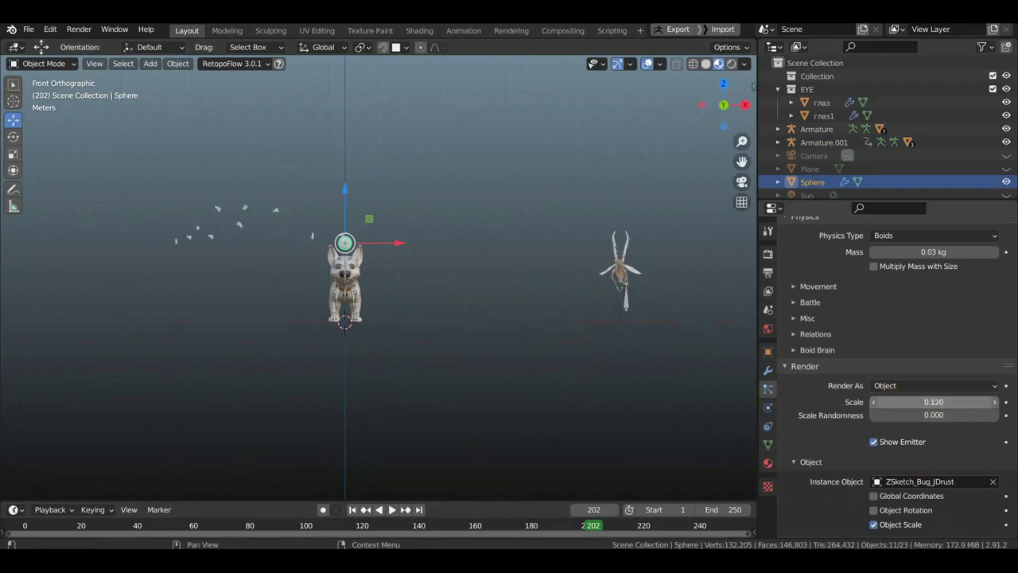
pyautogui.moveTo(934, 402); pyautogui.dragTo(979, 401)
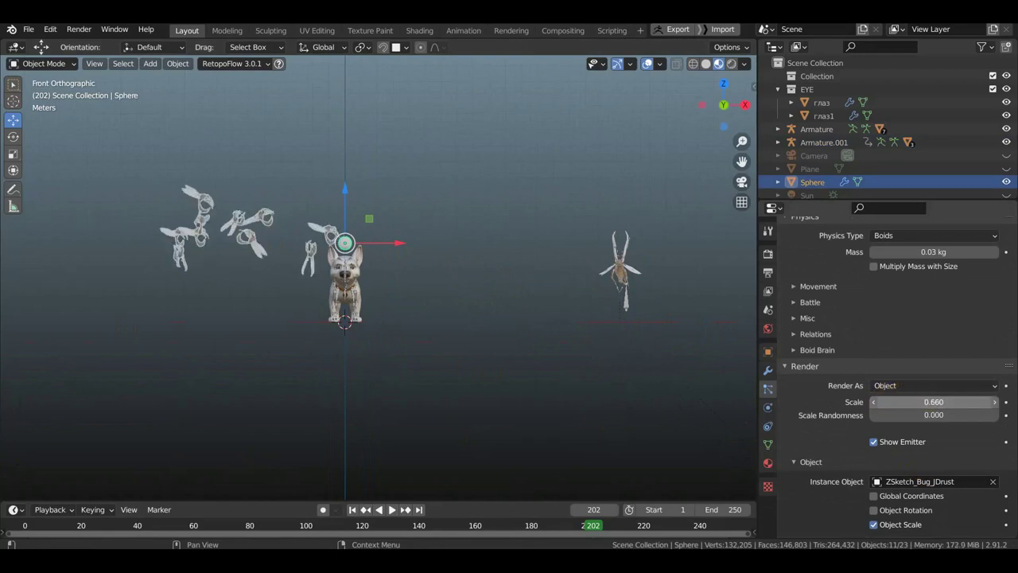
# Shrink the bug armature and shift it further right of the dog
pyautogui.moveTo(694, 340); pyautogui.dragTo(584, 211)
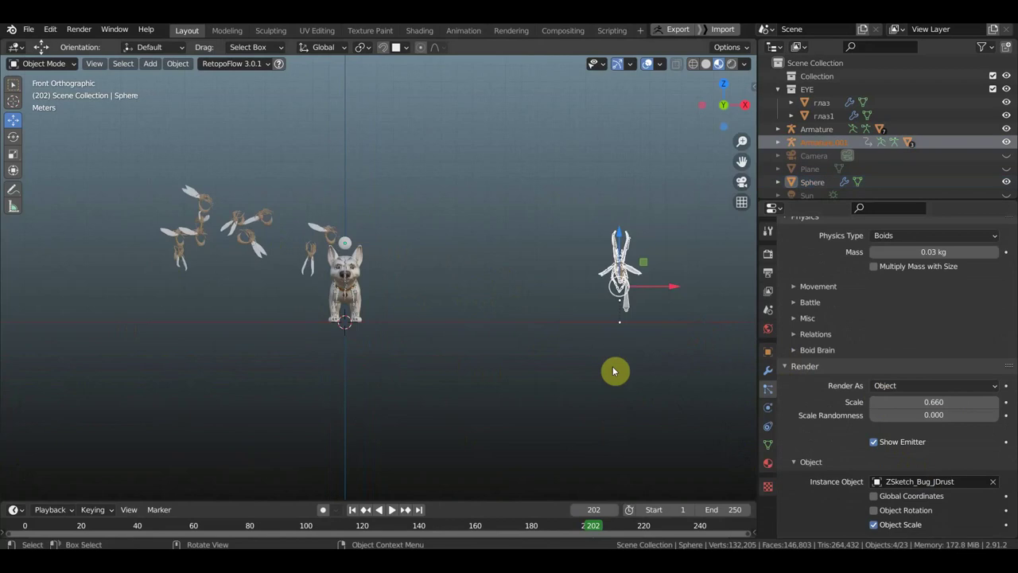
pyautogui.press('s')
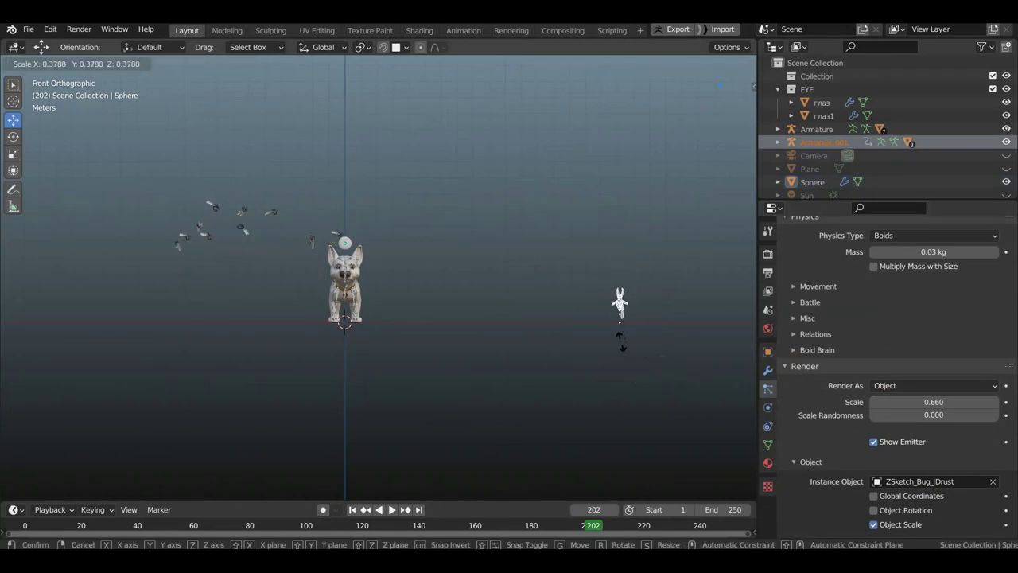
pyautogui.click(621, 345)
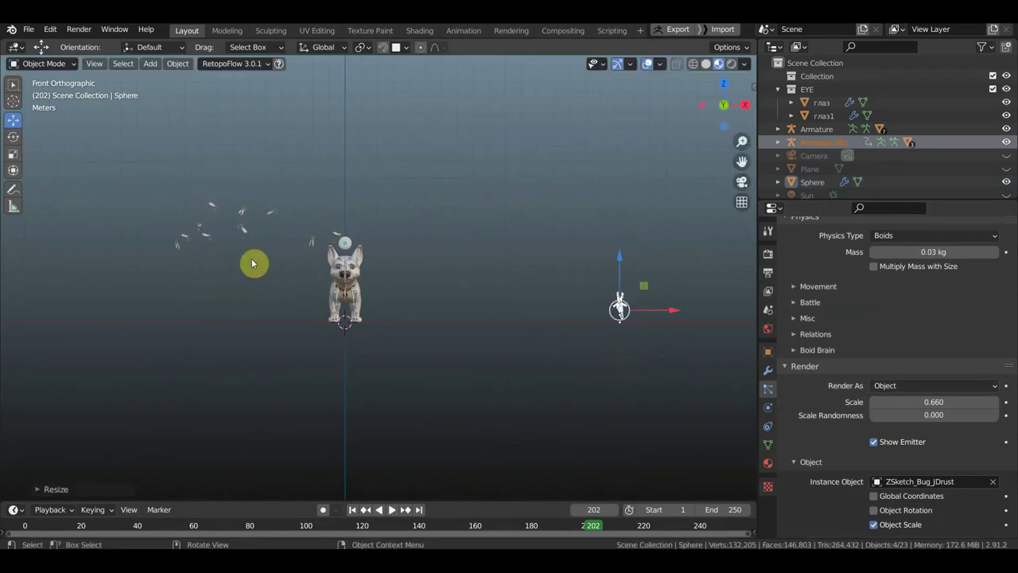
pyautogui.scroll(2, 242, 237)
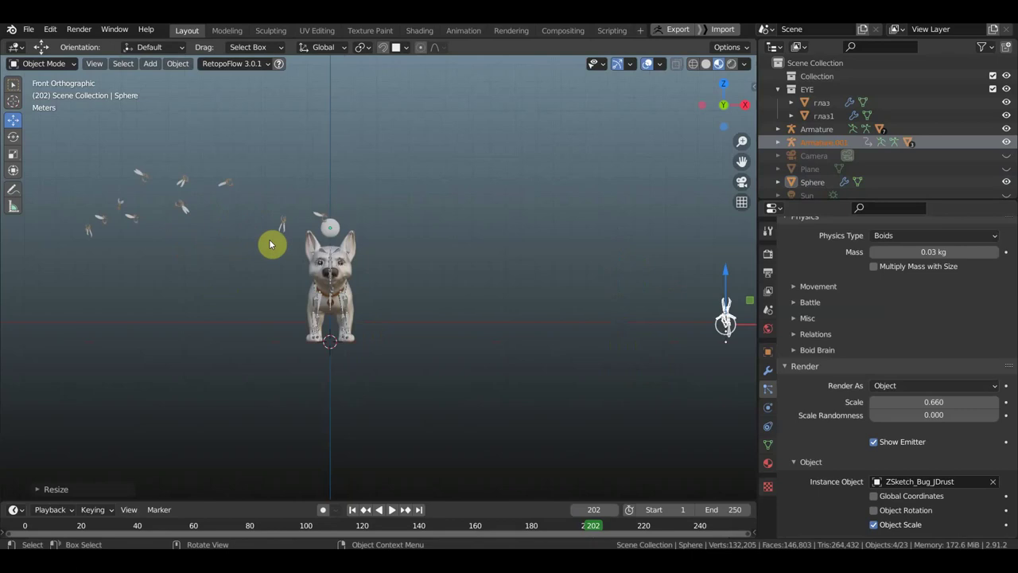
pyautogui.scroll(-1, 390, 273)
pyautogui.scroll(-1, 556, 294)
pyautogui.moveTo(675, 314)
pyautogui.mouseDown()
pyautogui.moveTo(727, 315)
pyautogui.moveTo(737, 382)
pyautogui.mouseUp()
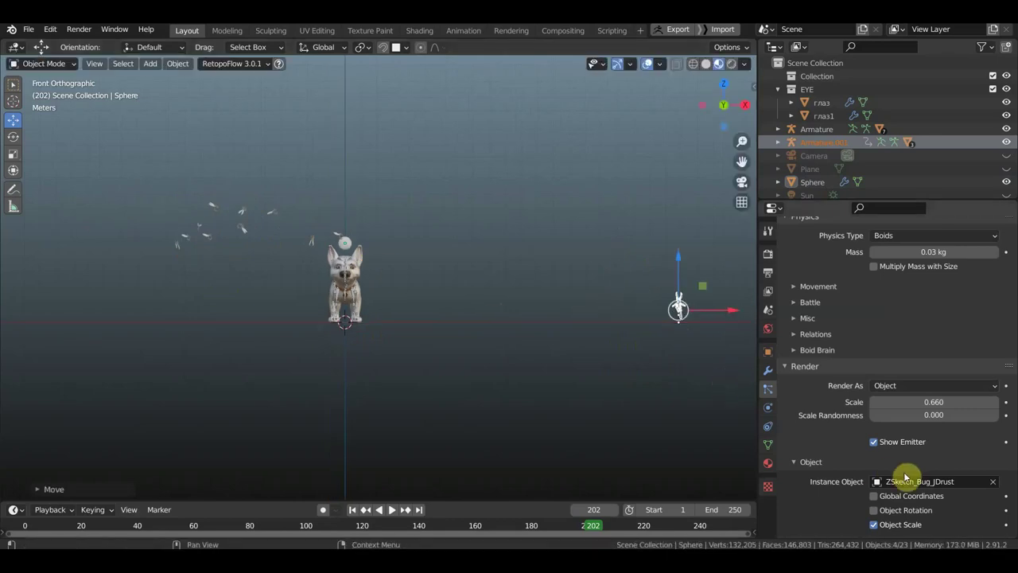
pyautogui.click(382, 264)
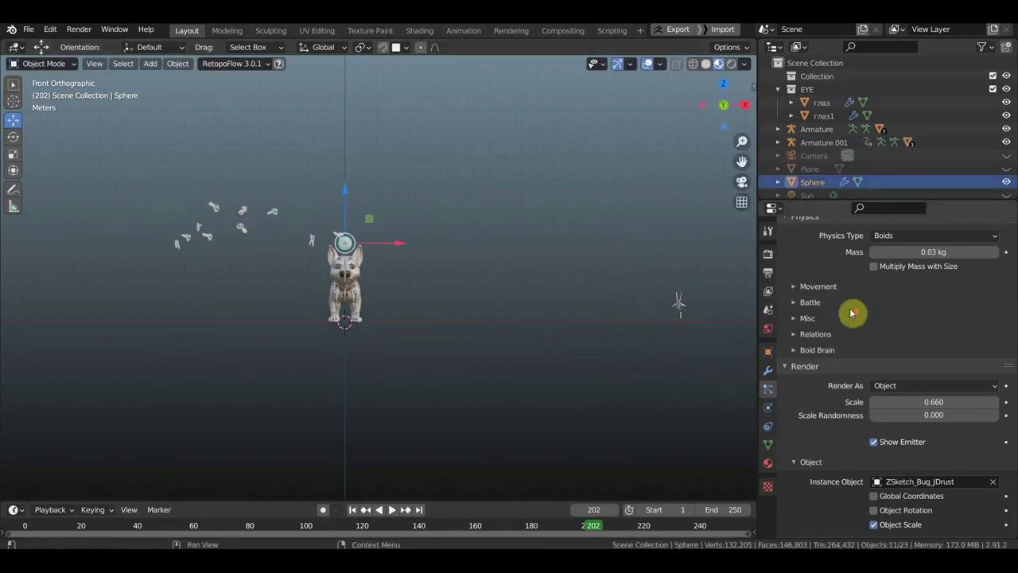
# Set the particle seed to 0 and play the animation until frame 247
pyautogui.scroll(4, 852, 315)
pyautogui.scroll(4, 851, 318)
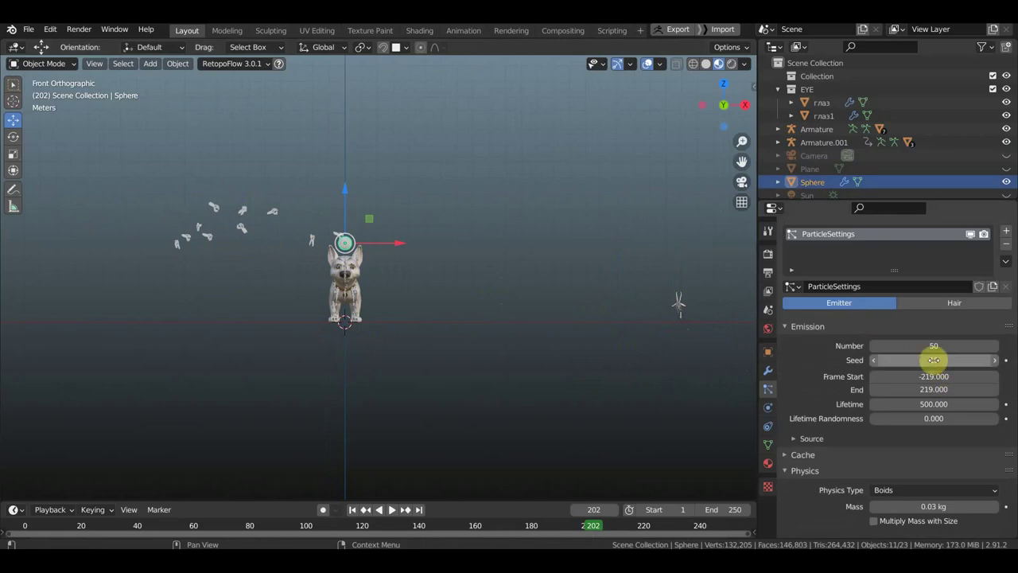
pyautogui.moveTo(933, 359); pyautogui.dragTo(947, 359)
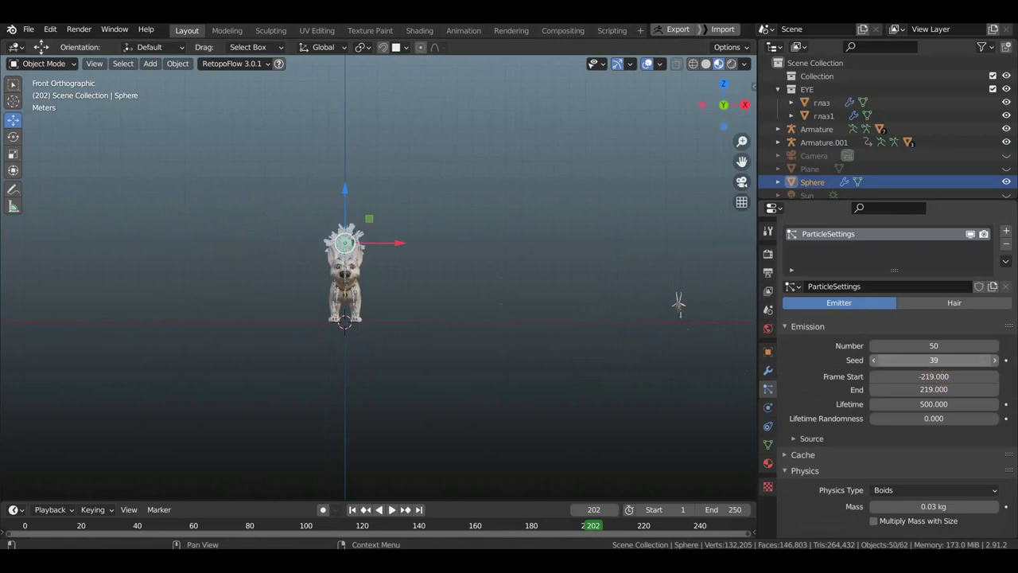
pyautogui.moveTo(931, 360); pyautogui.dragTo(978, 359)
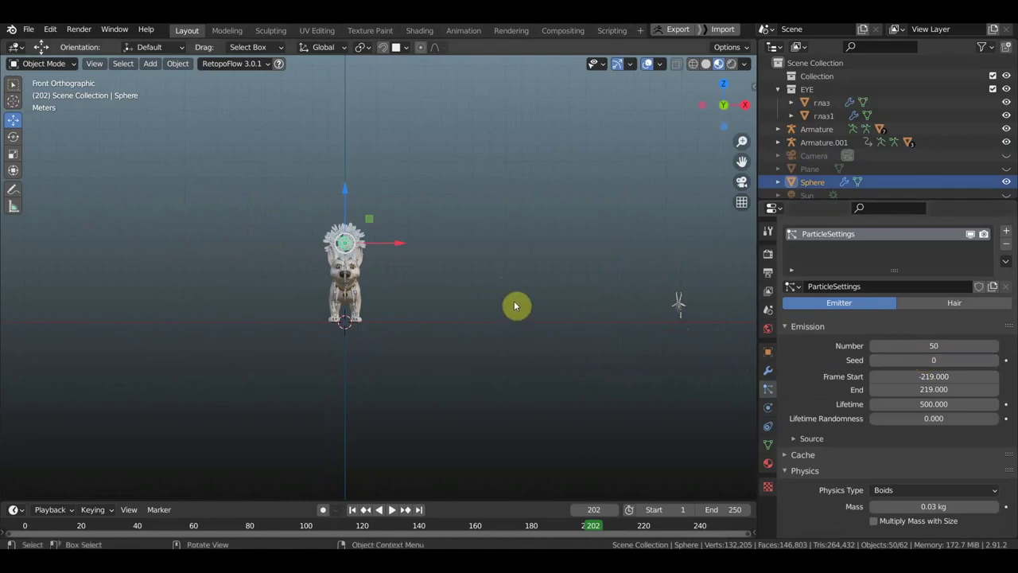
pyautogui.press('space')
pyautogui.scroll(1, 402, 312)
pyautogui.scroll(3, 402, 313)
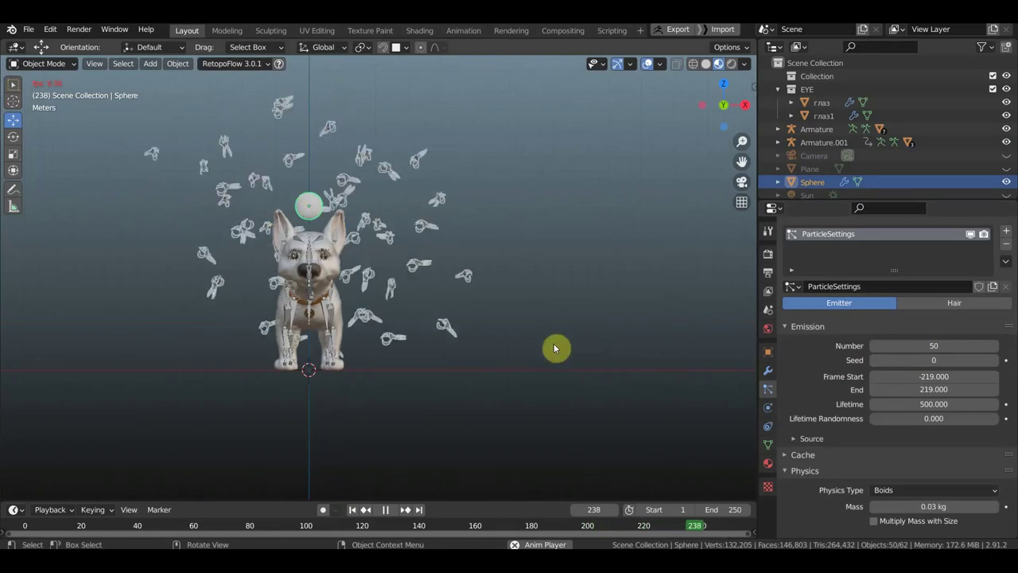
pyautogui.press('space')
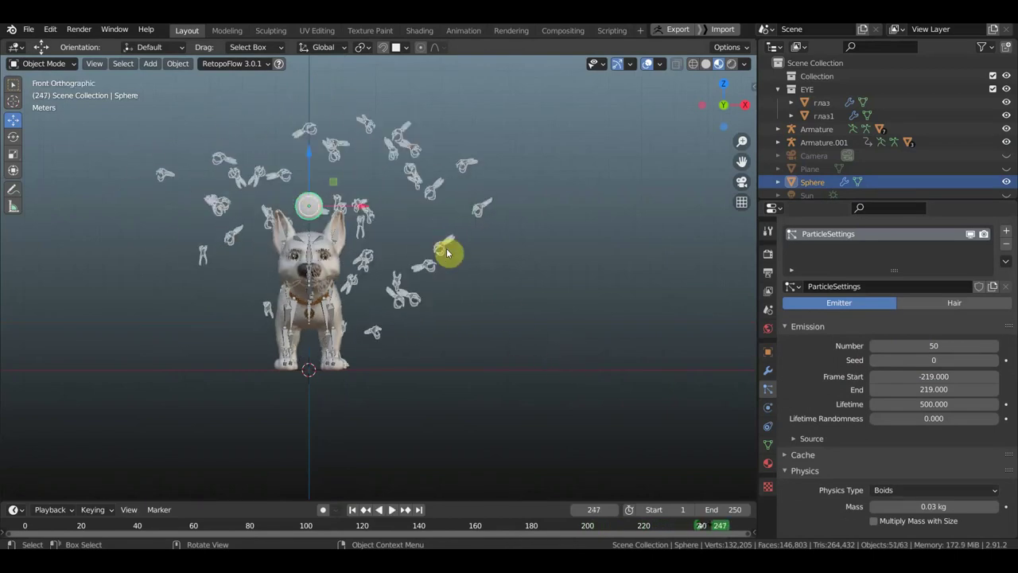
# In the expanded Boid Brain panel, add the Avoid Collision rule and then the Follow Leader rule
pyautogui.scroll(-1, 977, 477)
pyautogui.scroll(-4, 931, 472)
pyautogui.scroll(-2, 897, 454)
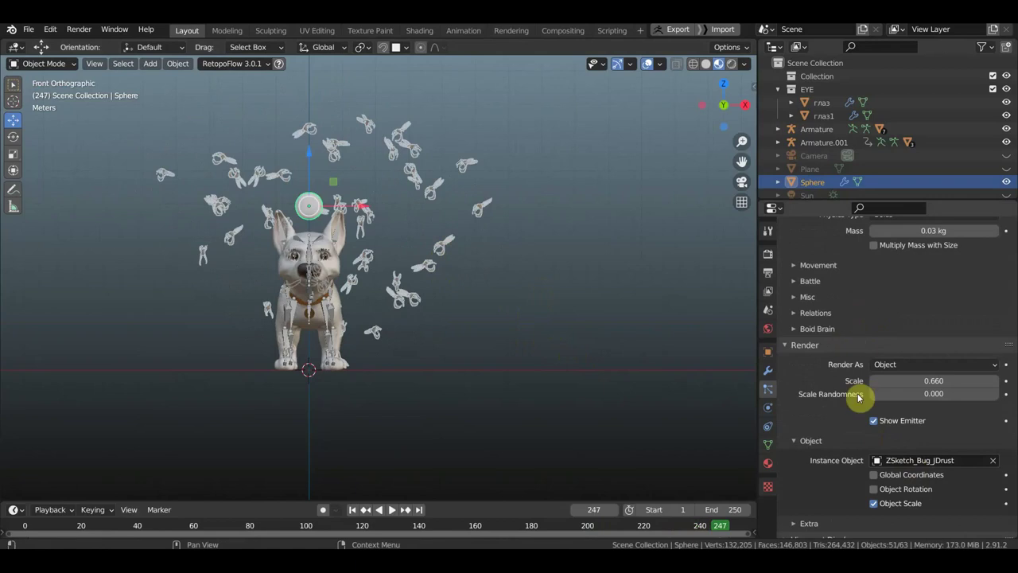
pyautogui.scroll(-2, 898, 437)
pyautogui.scroll(-3, 863, 443)
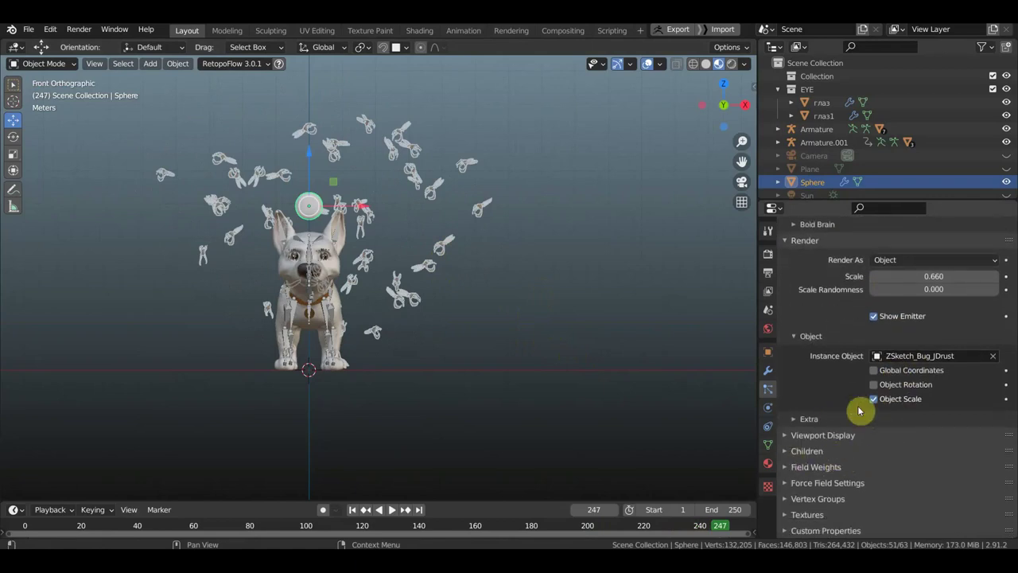
pyautogui.scroll(2, 899, 325)
pyautogui.click(790, 268)
pyautogui.click(1006, 288)
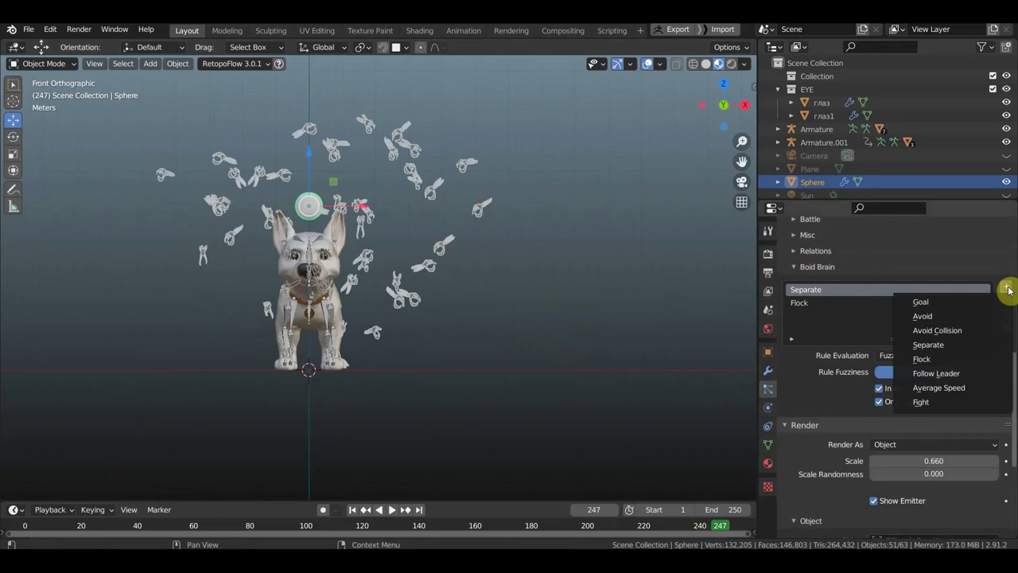
pyautogui.click(957, 331)
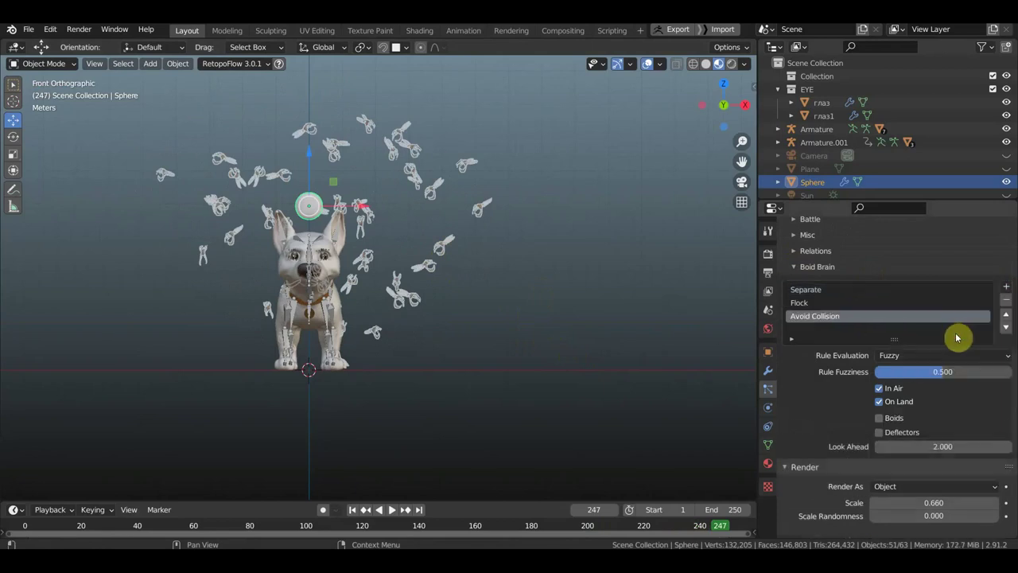
pyautogui.click(1007, 287)
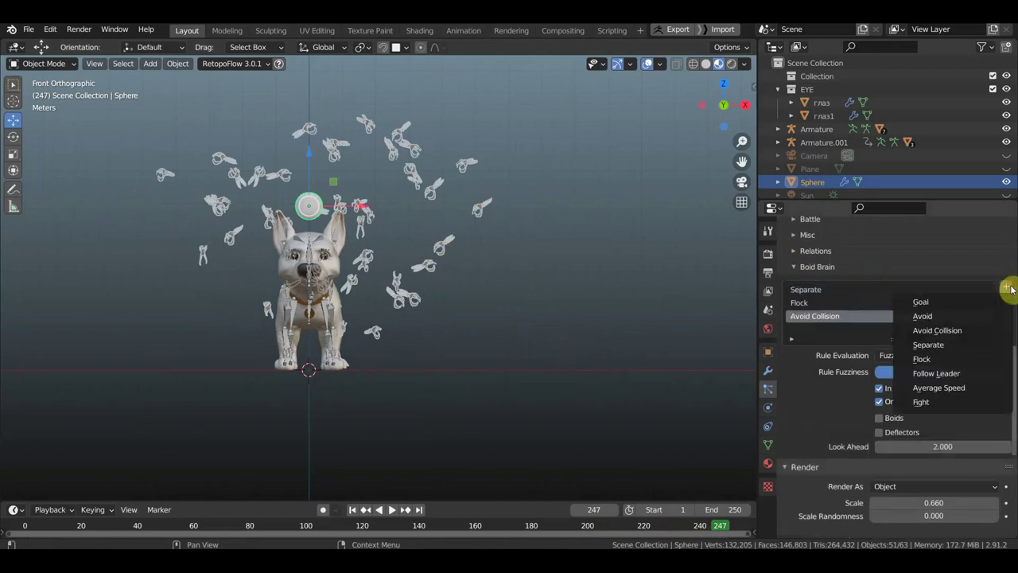
pyautogui.click(939, 375)
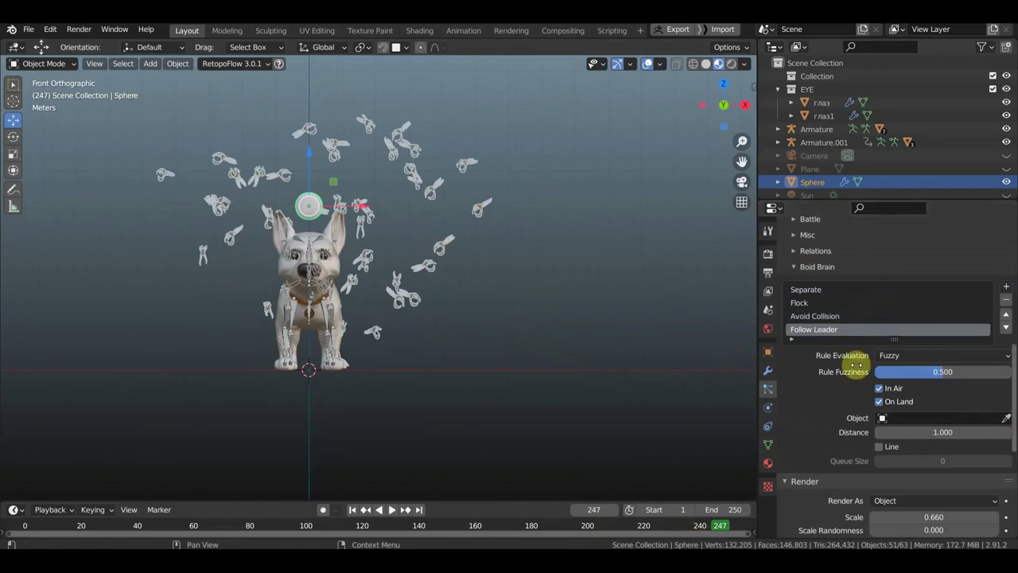
pyautogui.hotkey('shift', 'a')
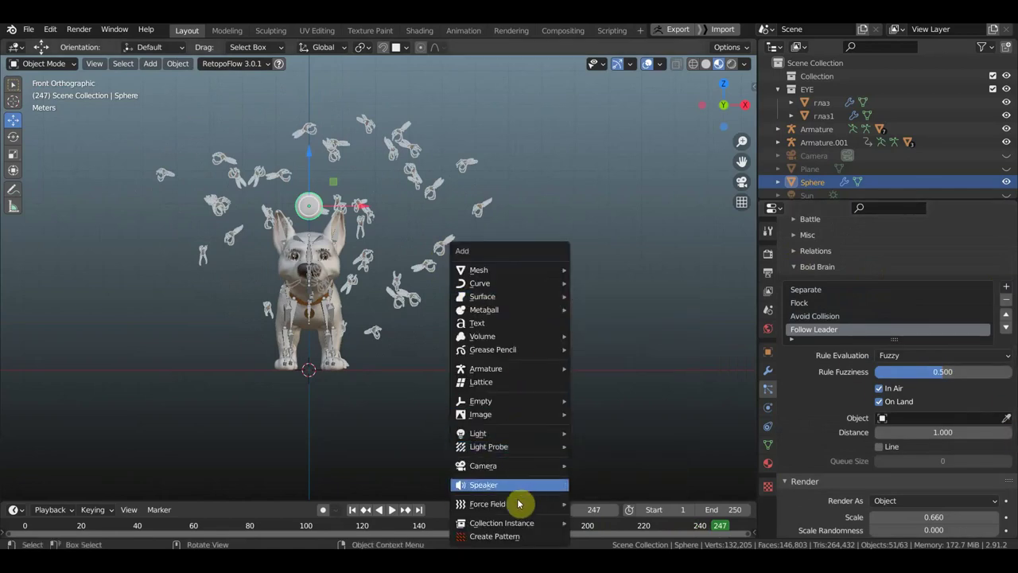
# Add a force field, place it to the right of the dog, and reselect the sphere emitter
pyautogui.moveTo(488, 503)
pyautogui.click(623, 334)
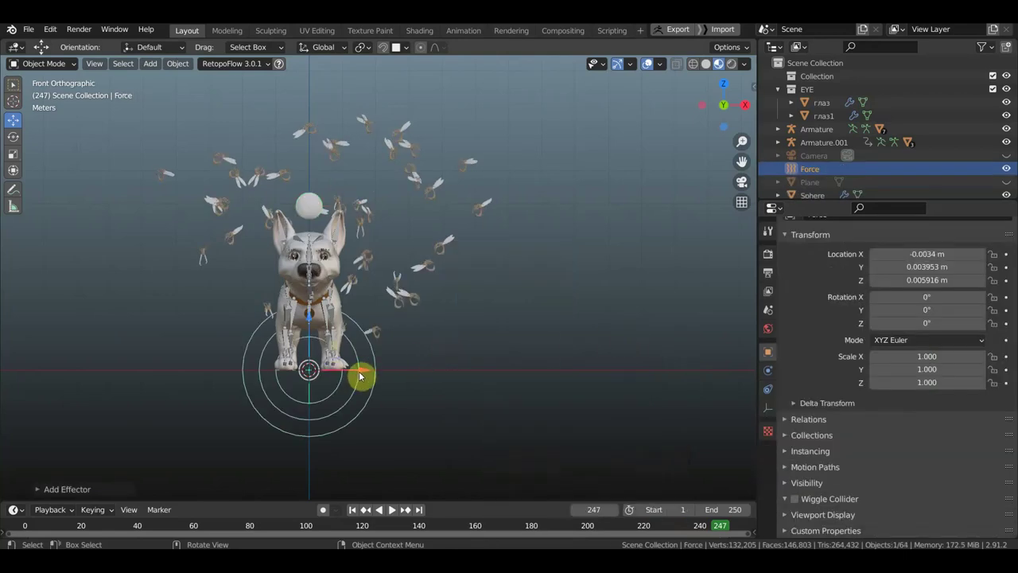
pyautogui.moveTo(359, 376); pyautogui.dragTo(688, 403)
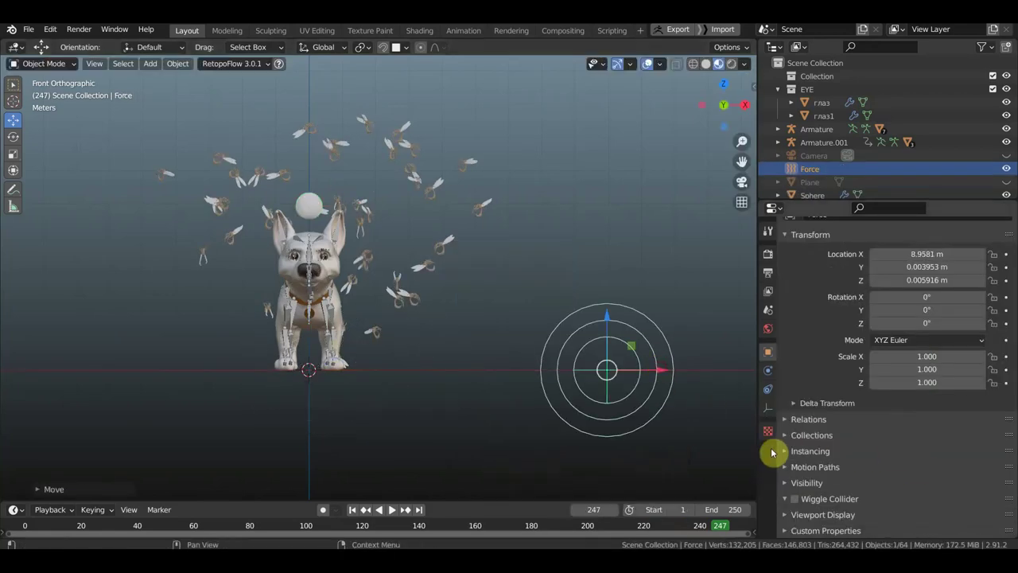
pyautogui.click(470, 167)
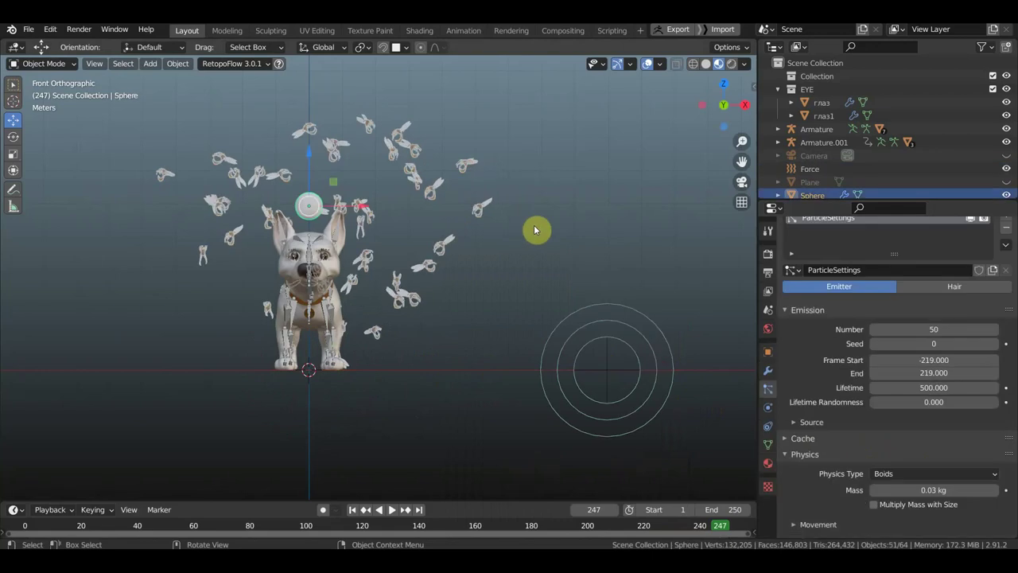
# Make the Follow Leader rule use the Force object as leader, with Line enabled
pyautogui.scroll(-7, 930, 484)
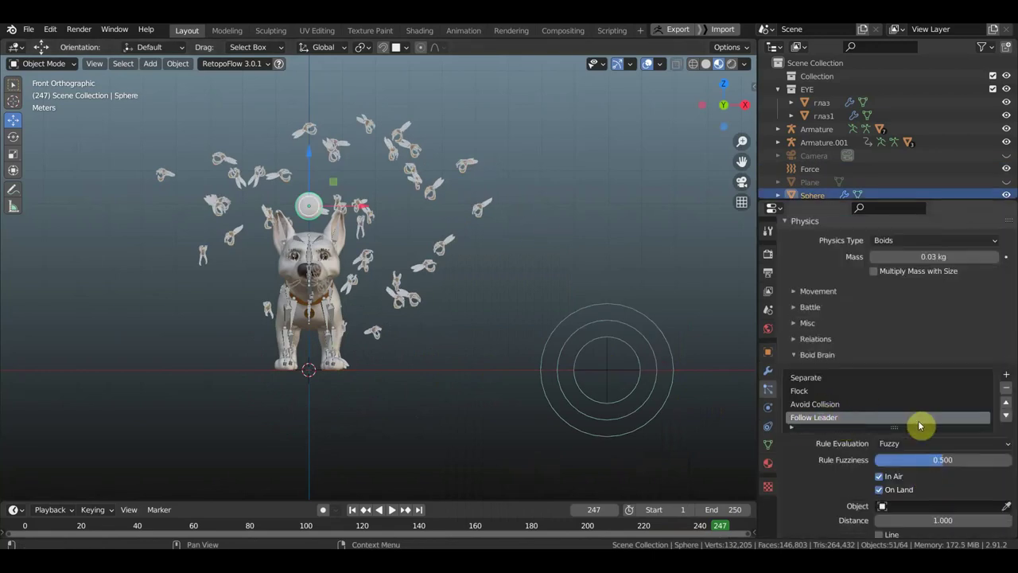
pyautogui.scroll(-1, 942, 461)
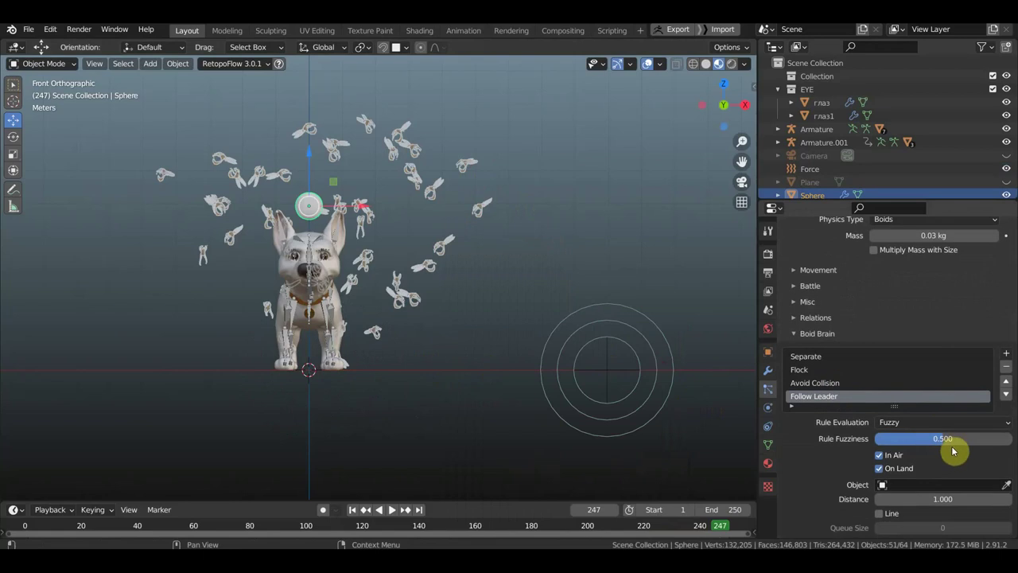
pyautogui.click(1007, 485)
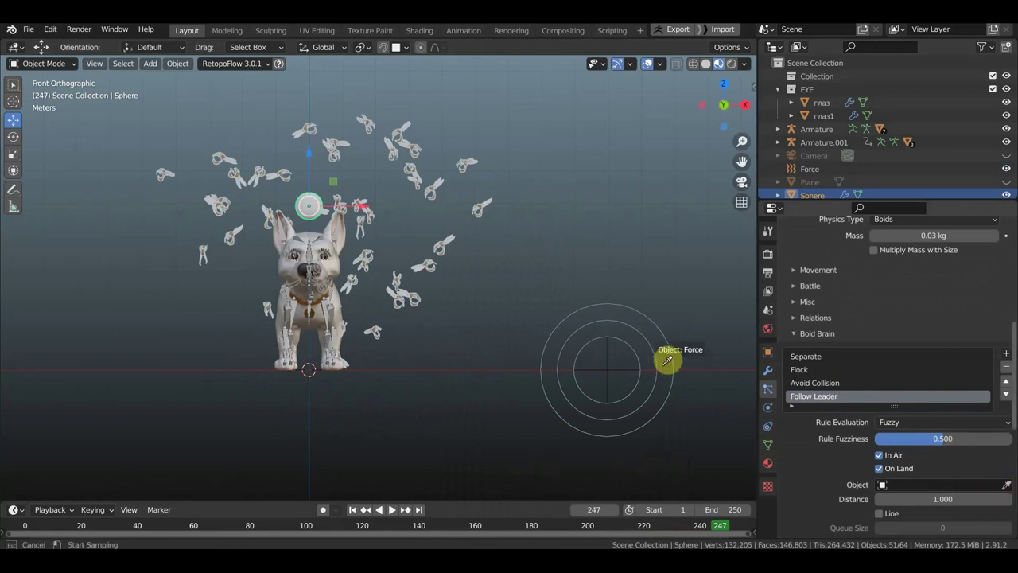
pyautogui.click(672, 369)
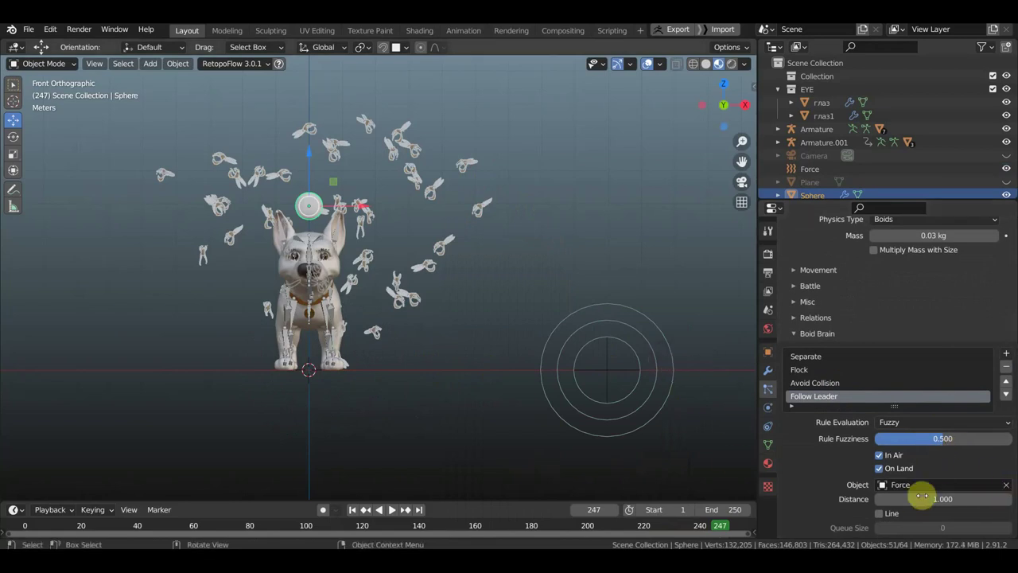
pyautogui.click(880, 514)
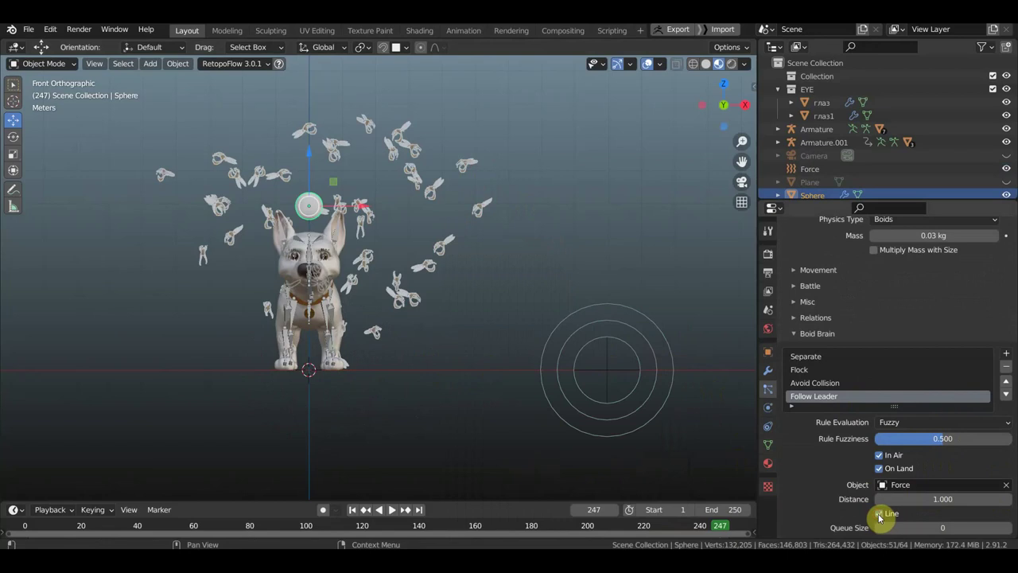
pyautogui.click(815, 362)
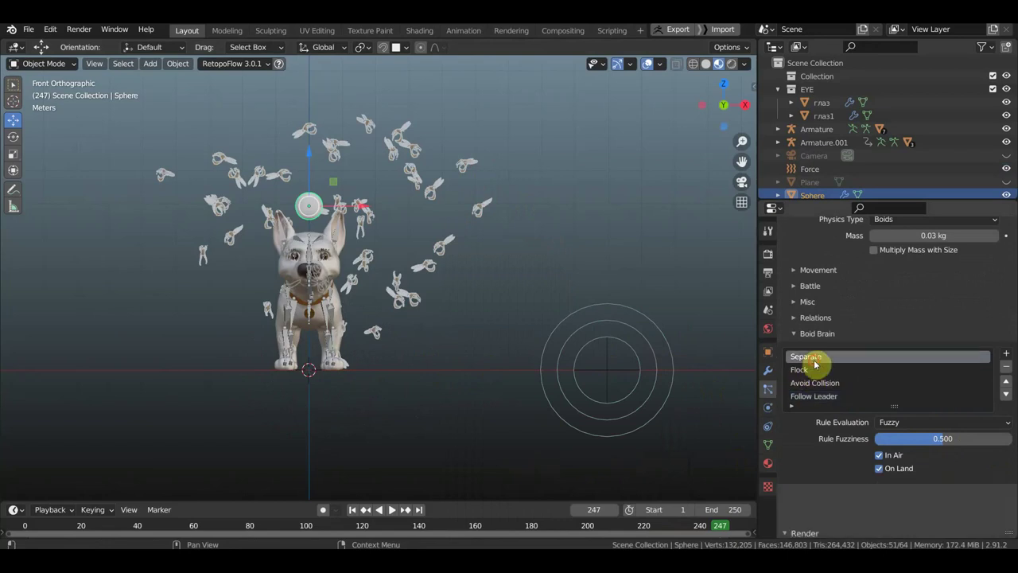
# Lower the boids' Min Air Speed to 0.154 under Movement while playing the animation
pyautogui.click(796, 271)
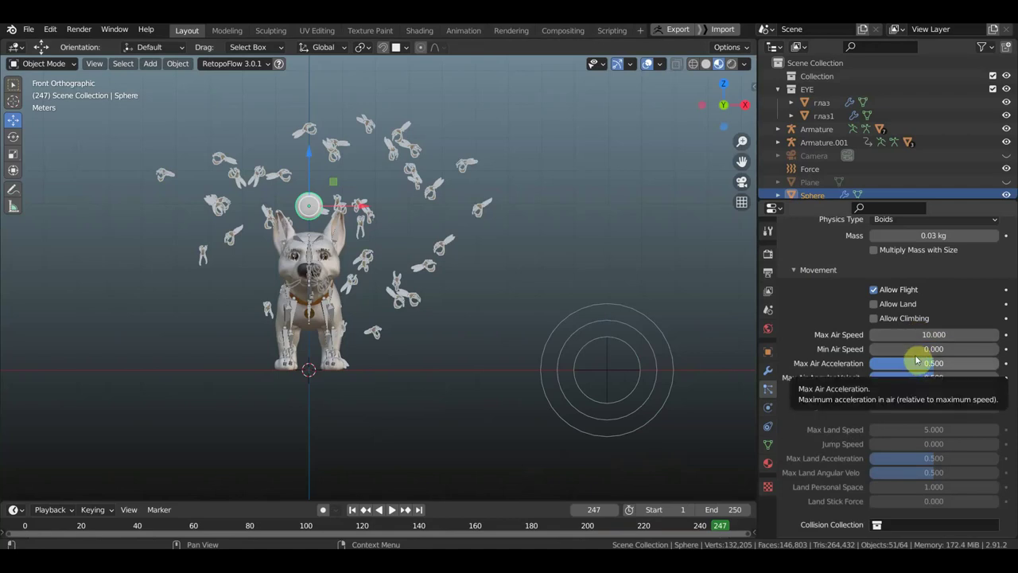
pyautogui.moveTo(912, 352); pyautogui.dragTo(912, 352)
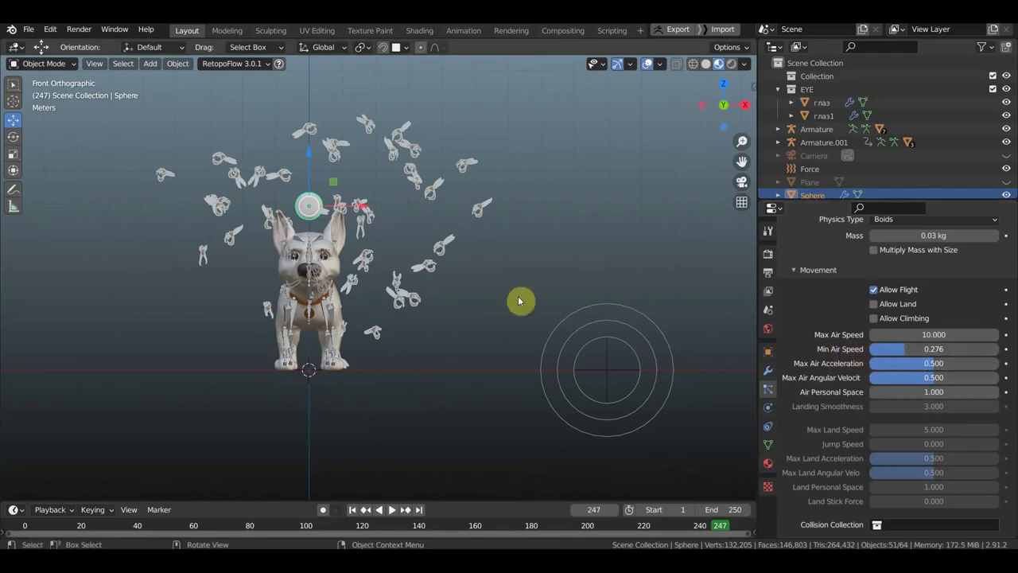
pyautogui.press('space')
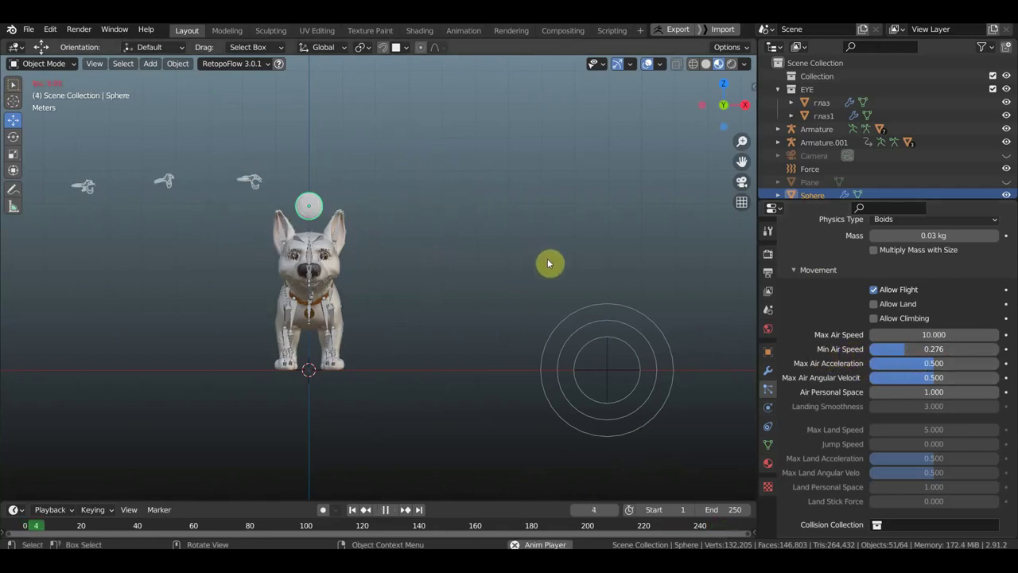
pyautogui.scroll(-3, 566, 278)
pyautogui.scroll(-2, 569, 297)
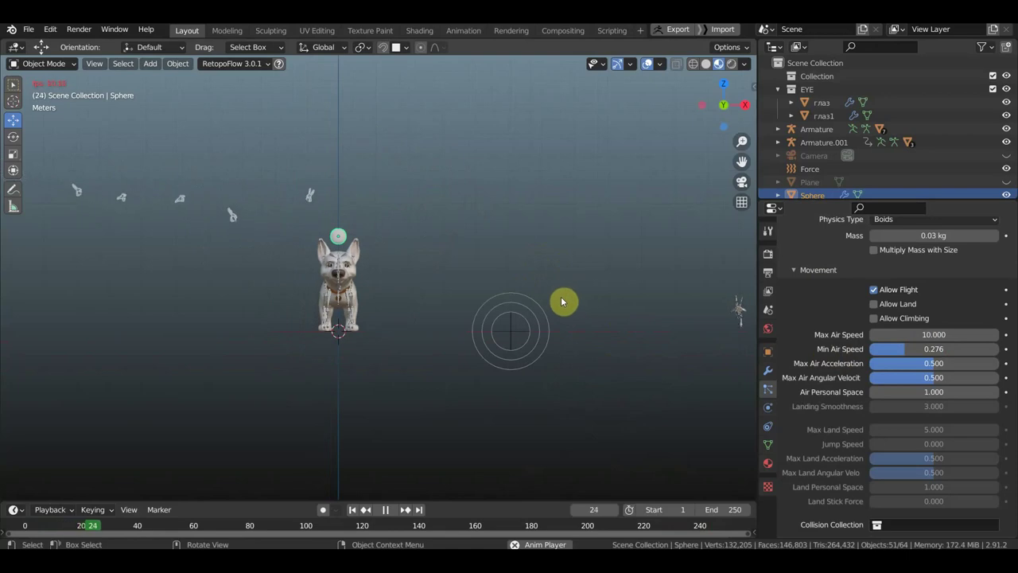
pyautogui.scroll(-1, 576, 297)
pyautogui.scroll(-1, 552, 304)
pyautogui.scroll(-1, 534, 304)
pyautogui.scroll(-1, 517, 308)
pyautogui.moveTo(910, 355); pyautogui.dragTo(915, 377)
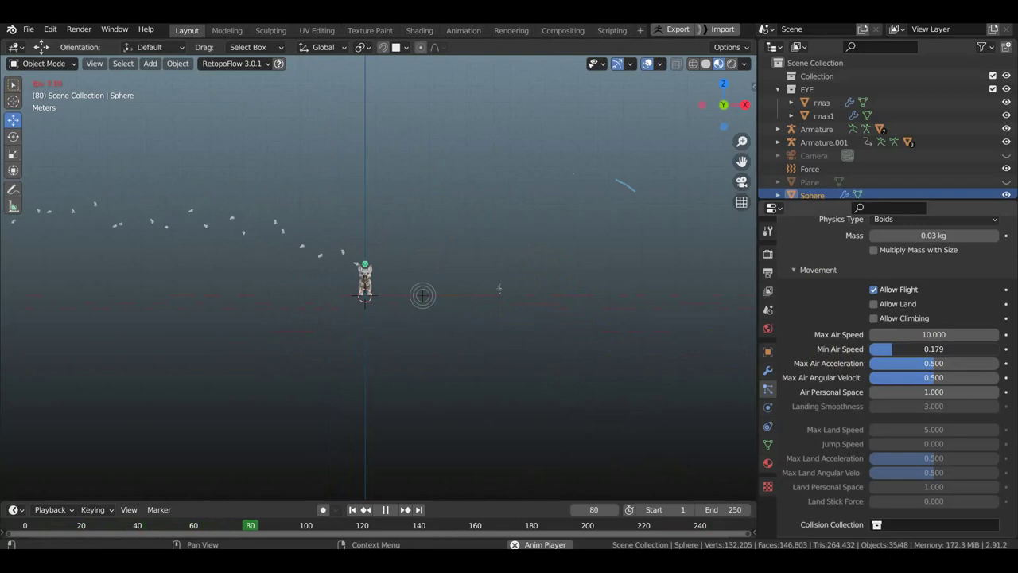
pyautogui.moveTo(915, 377); pyautogui.dragTo(772, 345)
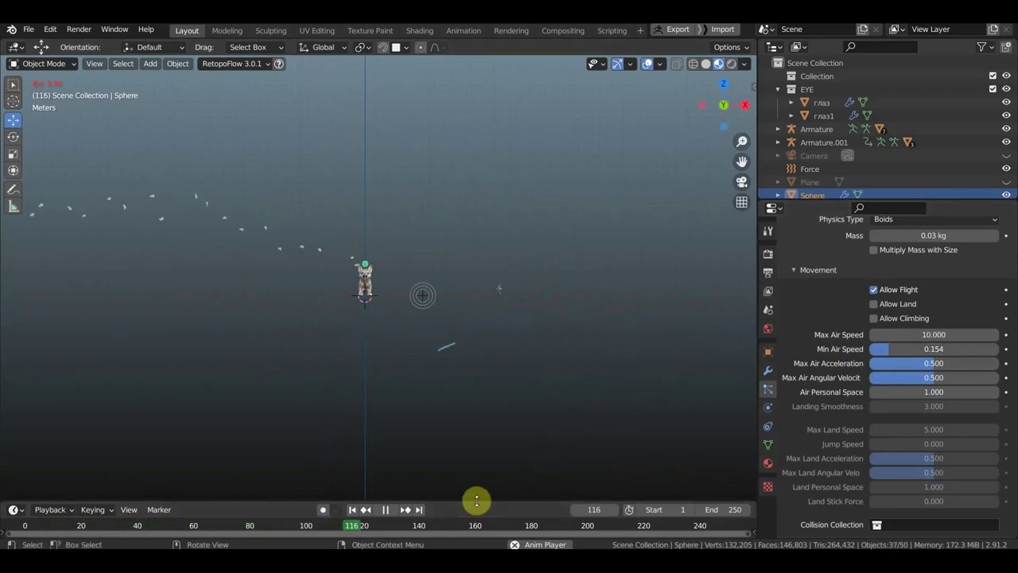
# Enlarge the timeline area and set the boids' Max Air Speed to 14.6
pyautogui.moveTo(475, 502); pyautogui.dragTo(494, 466)
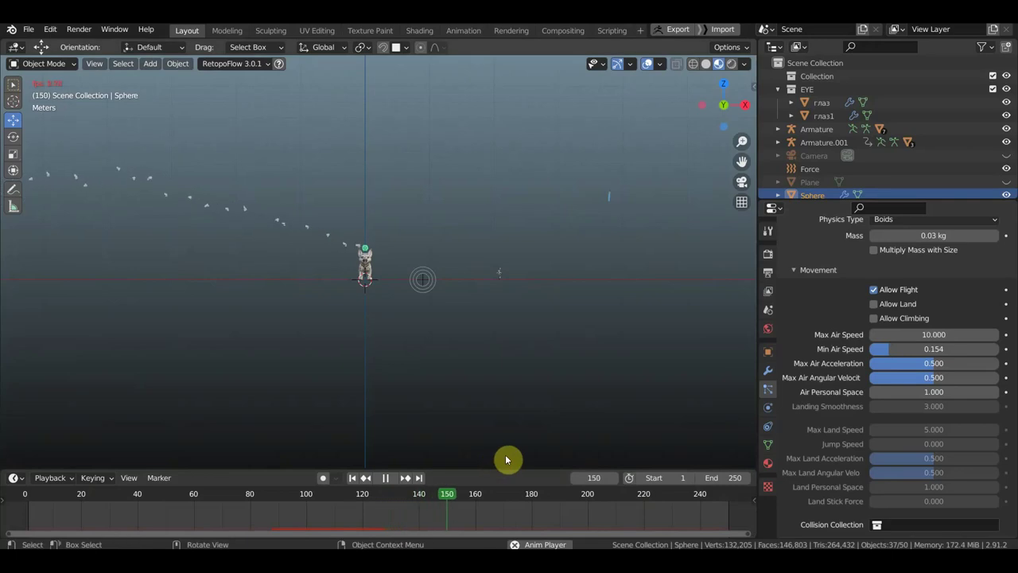
pyautogui.scroll(4, 513, 387)
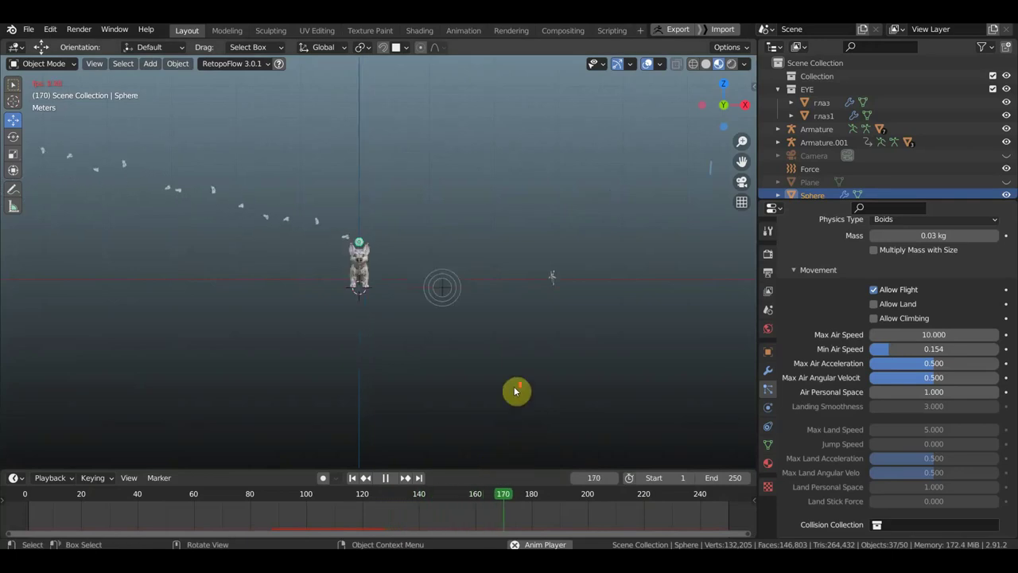
pyautogui.scroll(1, 514, 391)
pyautogui.scroll(2, 514, 390)
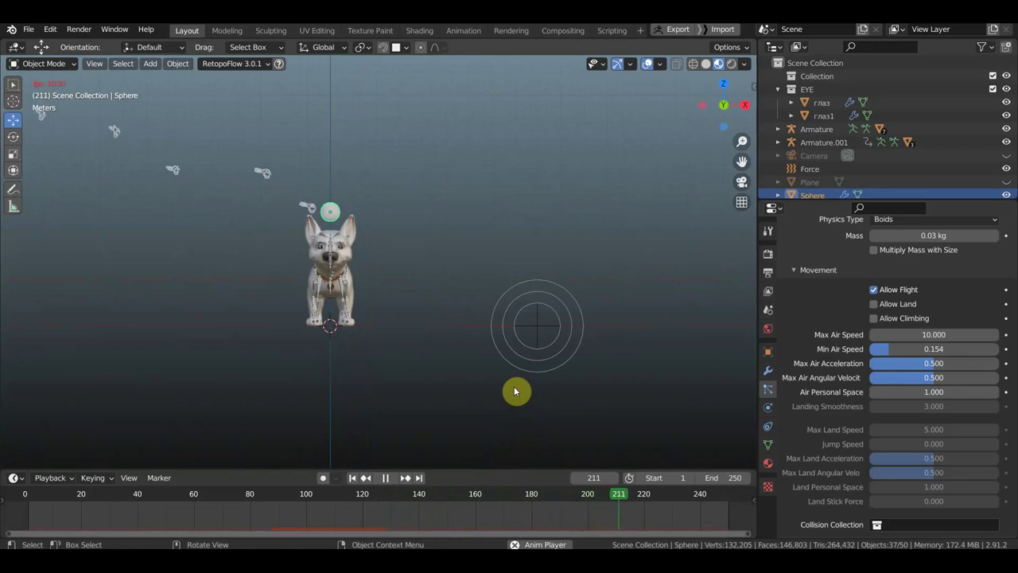
pyautogui.scroll(-2, 514, 391)
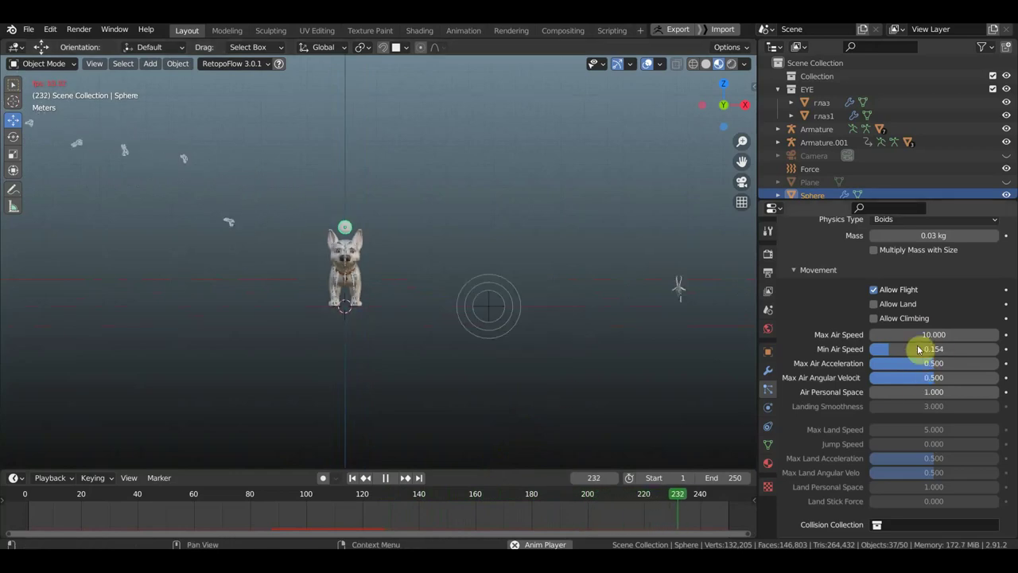
pyautogui.moveTo(920, 334); pyautogui.dragTo(954, 334)
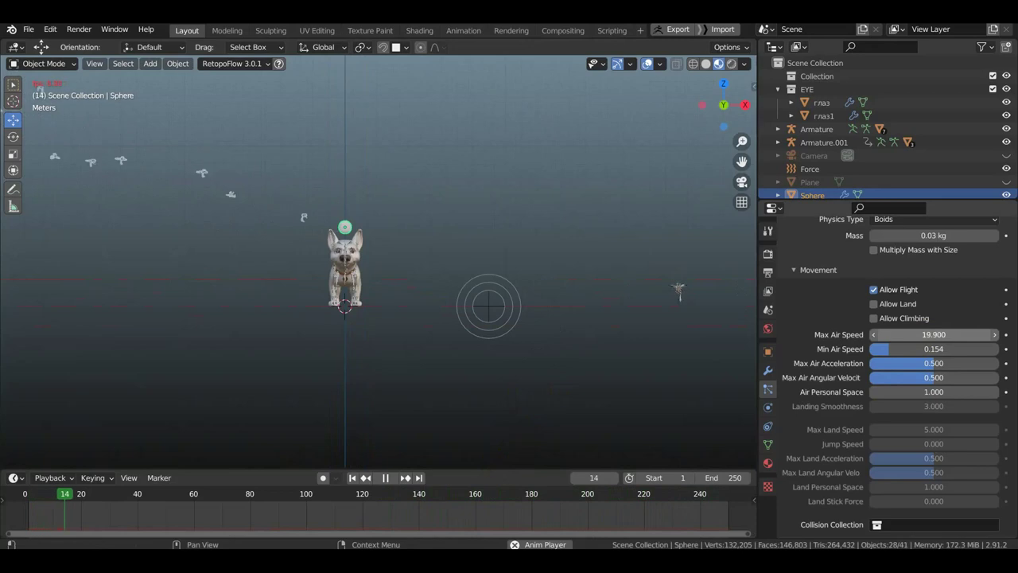
pyautogui.moveTo(934, 334); pyautogui.dragTo(915, 334)
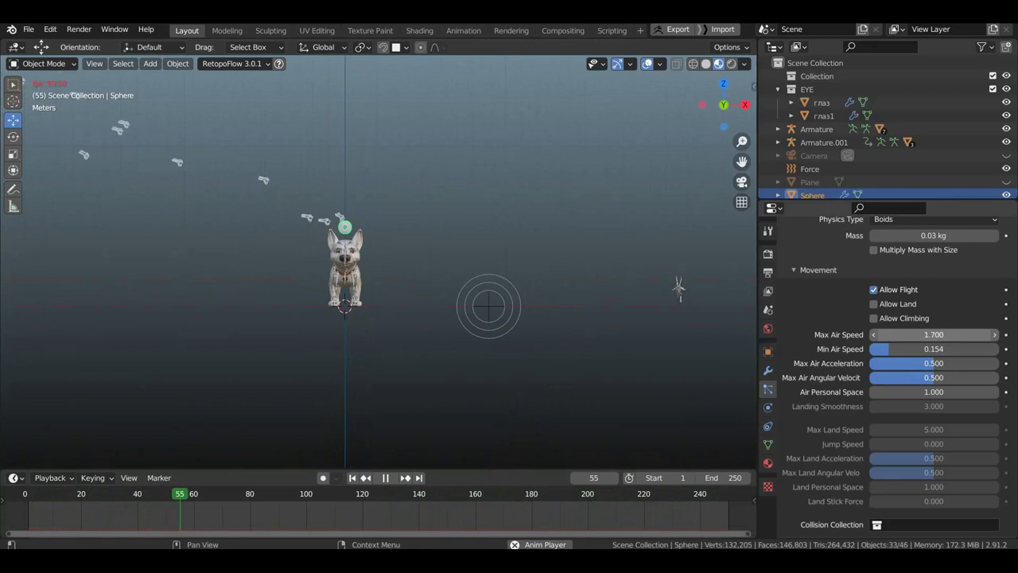
pyautogui.moveTo(934, 334); pyautogui.dragTo(947, 334)
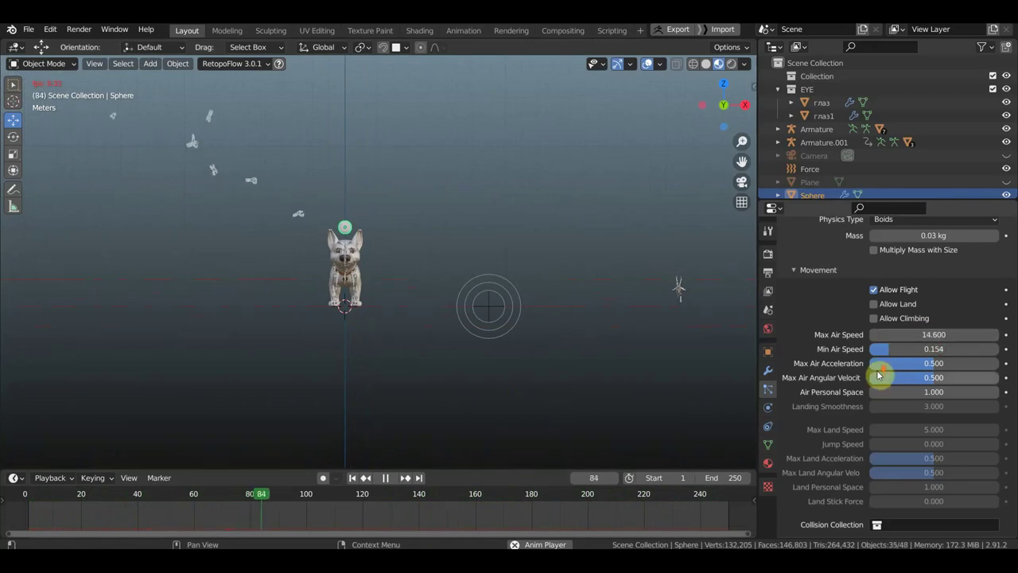
pyautogui.scroll(3, 882, 370)
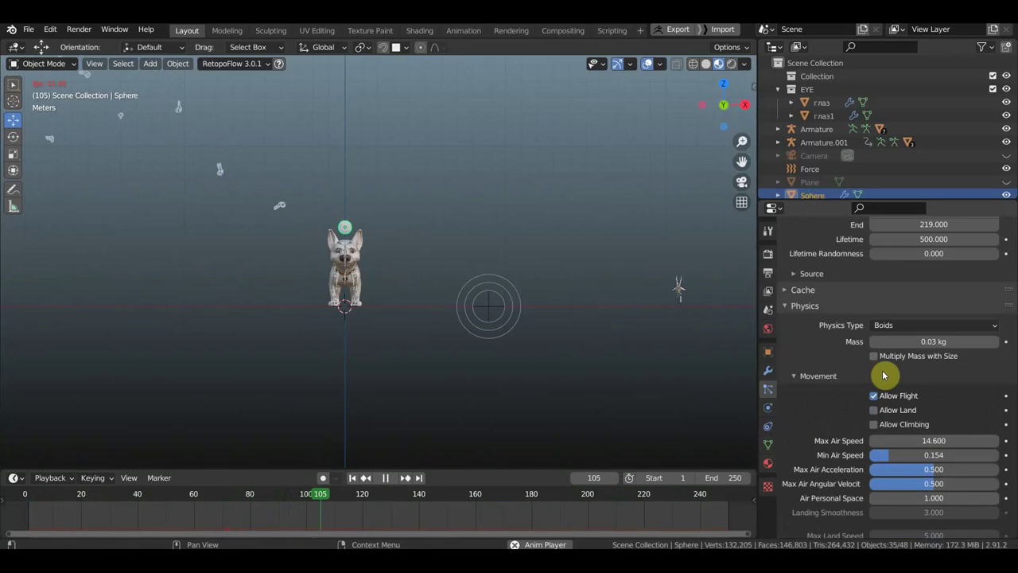
# Set the Avoid Collision rule's fuzziness to 0.351 and enable avoiding Boids
pyautogui.scroll(-3, 883, 375)
pyautogui.scroll(-2, 885, 374)
pyautogui.scroll(-5, 885, 374)
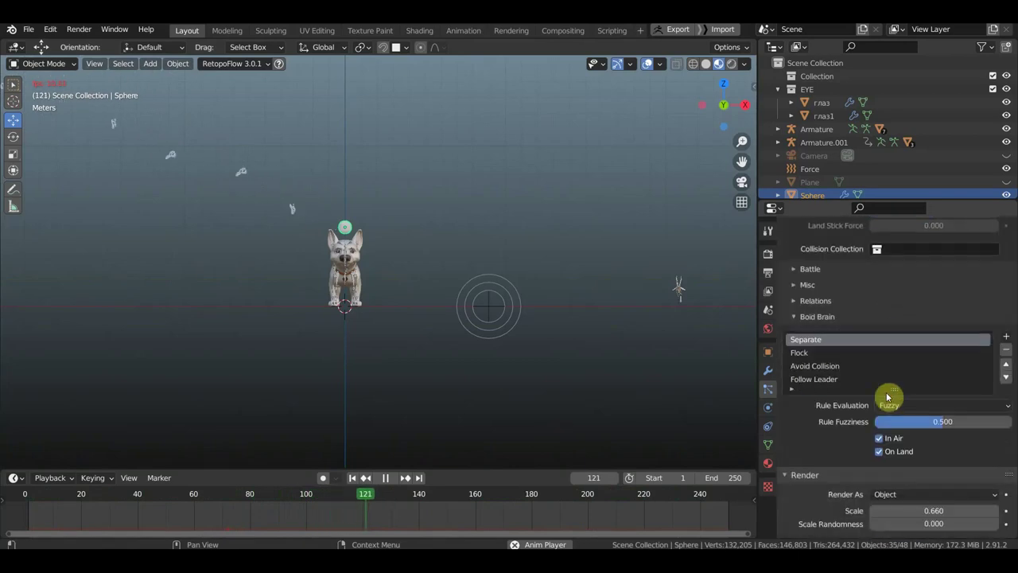
pyautogui.click(815, 367)
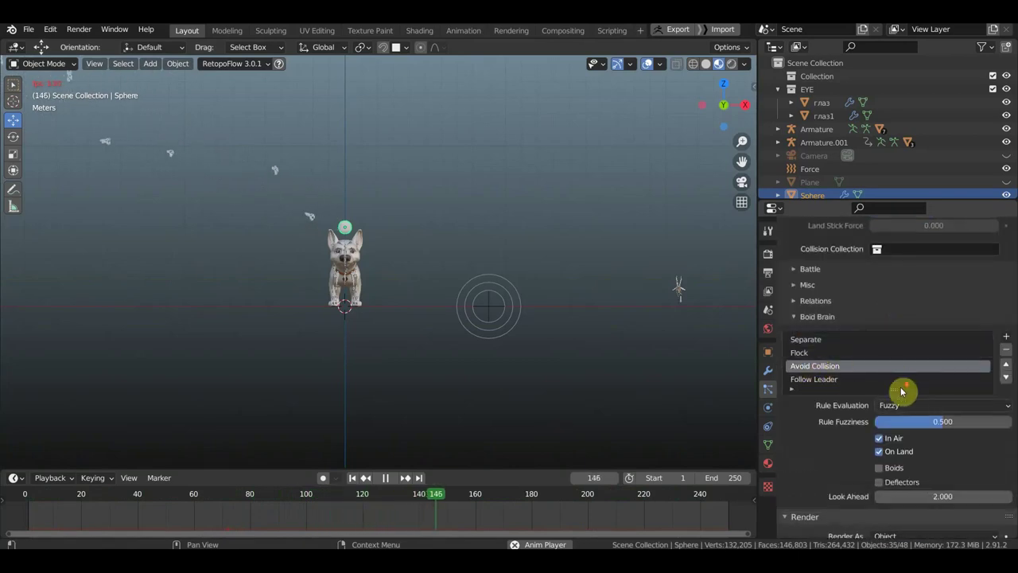
pyautogui.scroll(-3, 902, 391)
pyautogui.moveTo(941, 340); pyautogui.dragTo(922, 340)
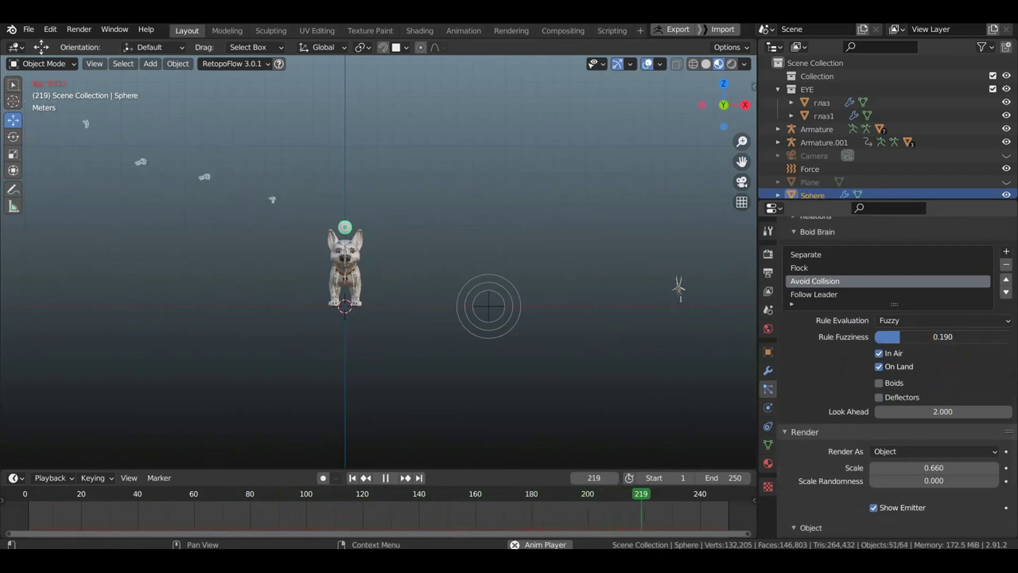
pyautogui.moveTo(921, 341); pyautogui.dragTo(928, 339)
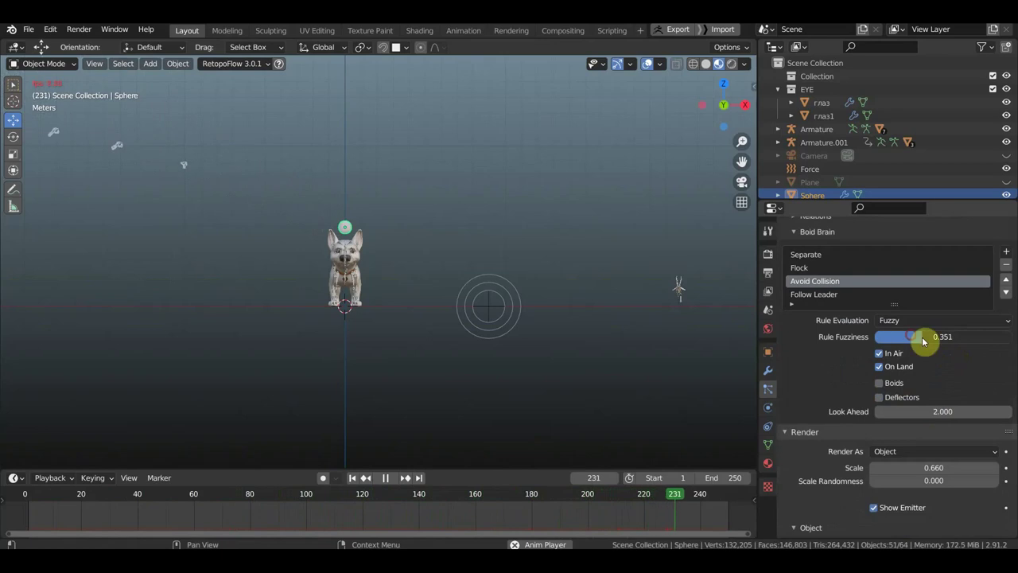
pyautogui.click(878, 382)
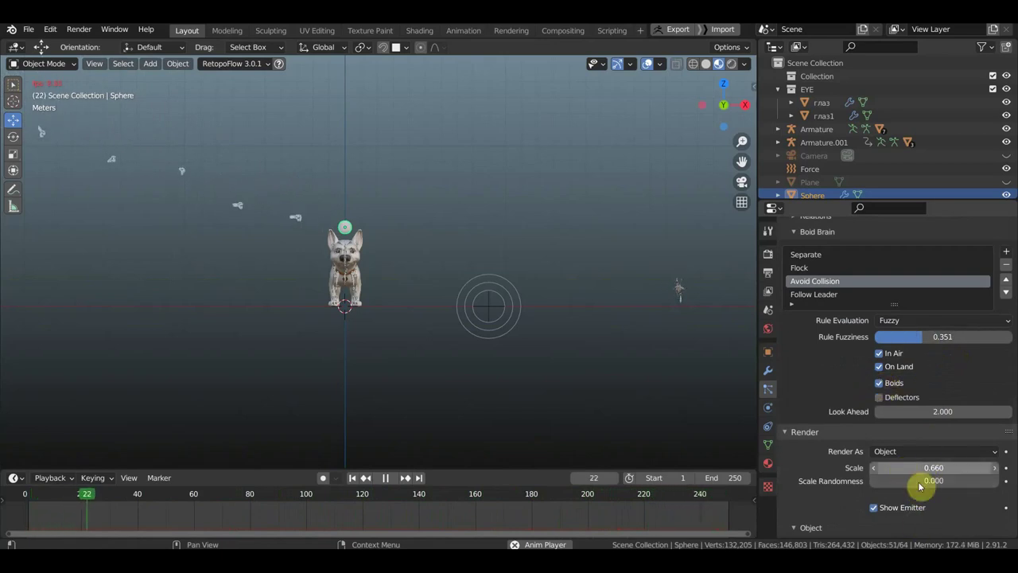
# Select the Force object in the Outliner
pyautogui.scroll(-3, 921, 489)
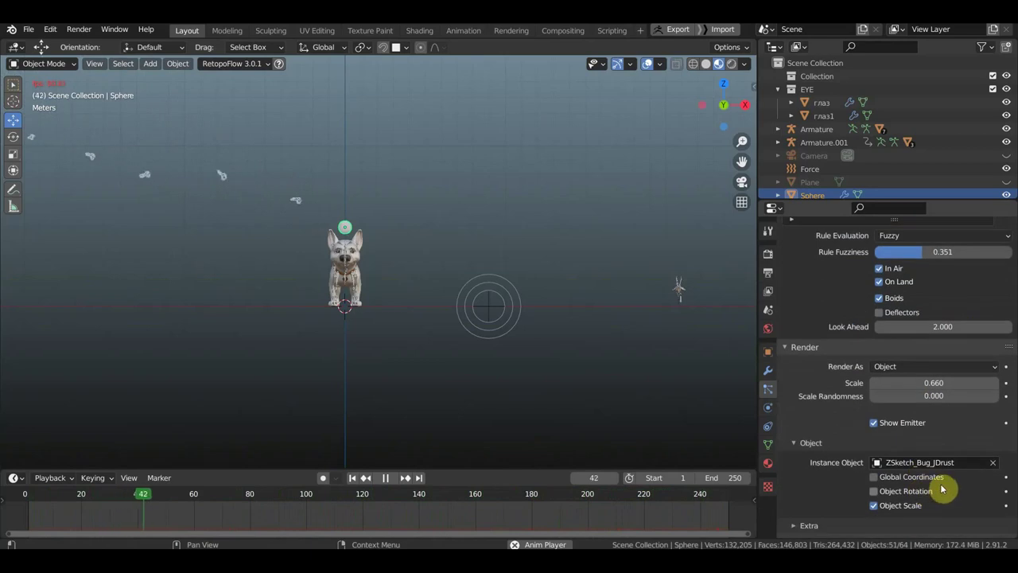
pyautogui.scroll(5, 930, 477)
pyautogui.scroll(3, 907, 446)
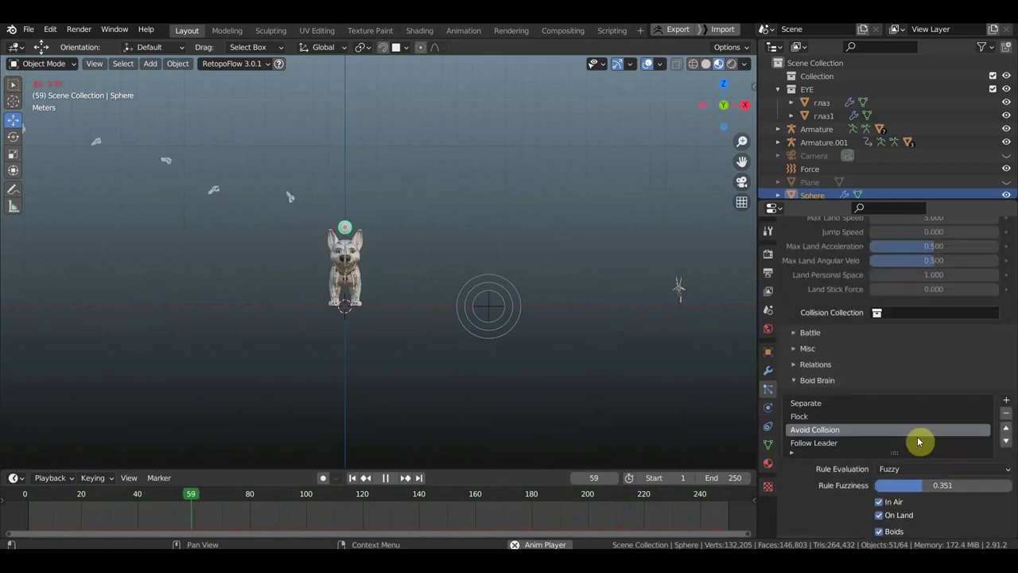
pyautogui.click(516, 314)
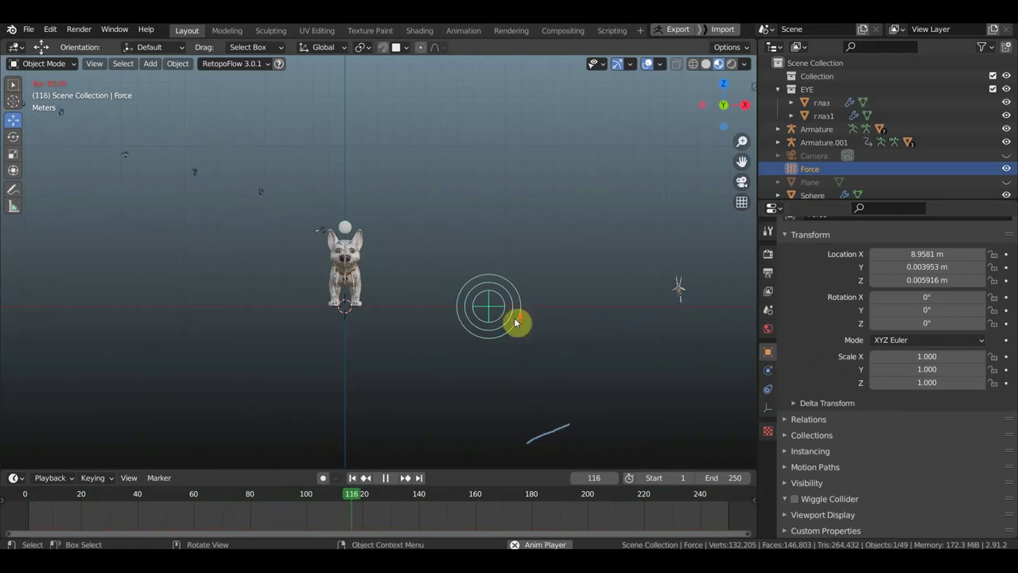
# Set the force field's Strength to -5 in its physics settings
pyautogui.scroll(1, 515, 319)
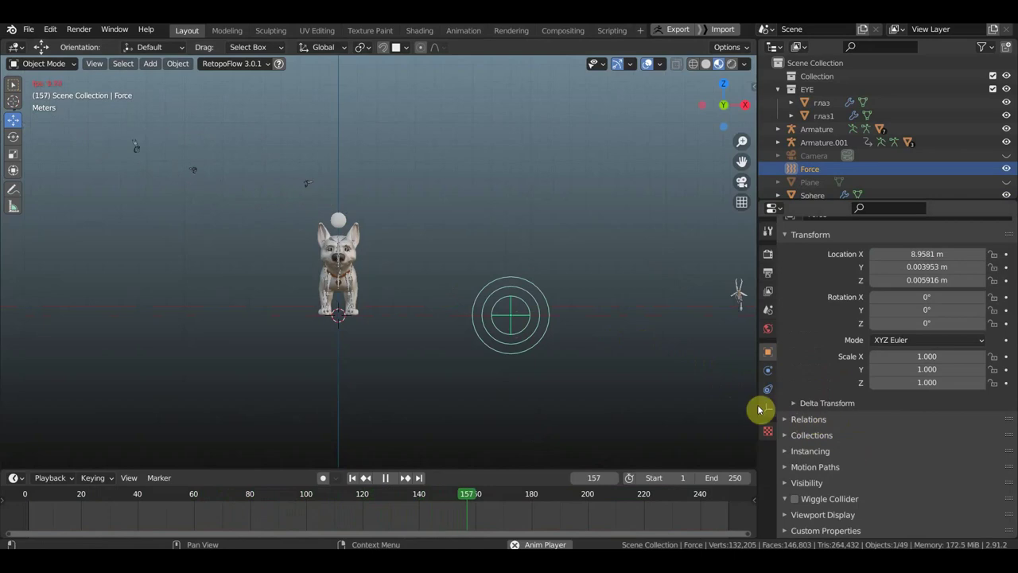
pyautogui.click(768, 371)
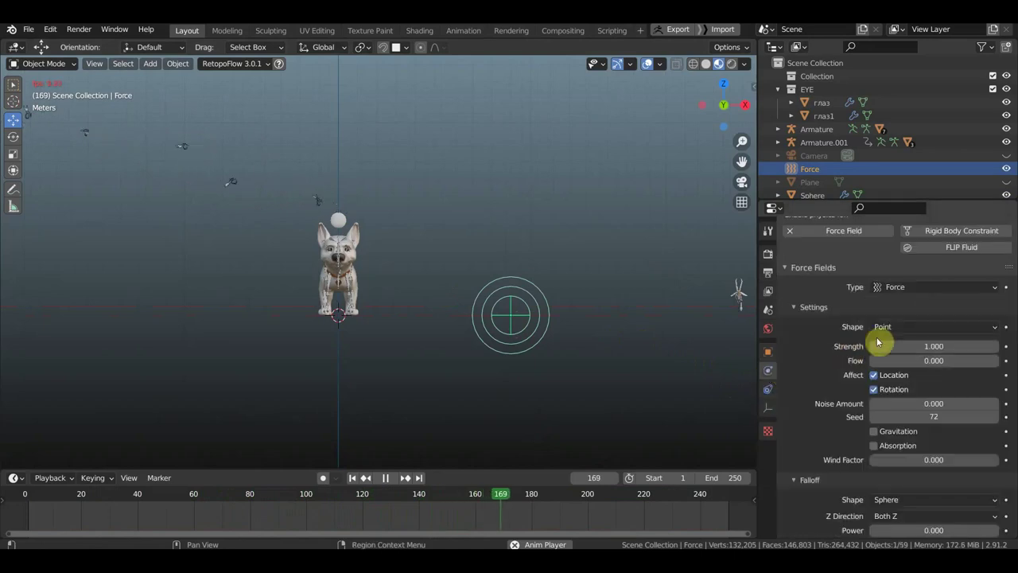
pyautogui.click(933, 347)
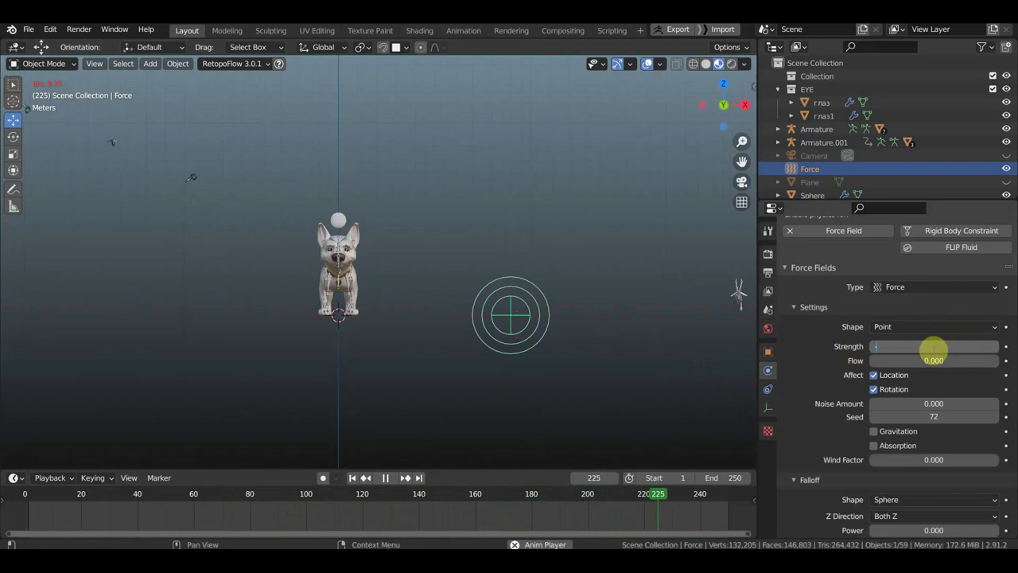
pyautogui.write('-5')
pyautogui.press('Return')
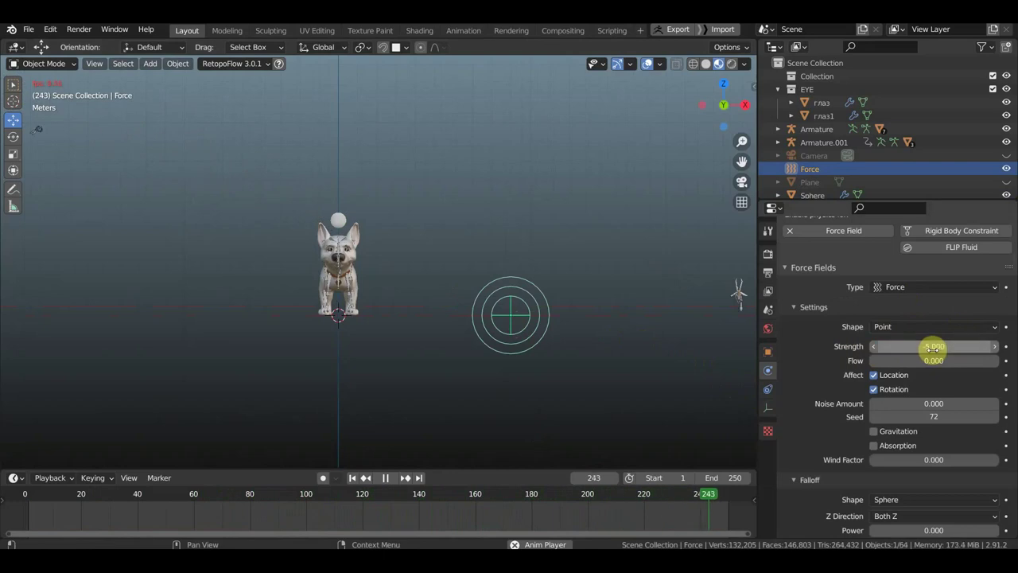
# Move the force field above the dog's head, then reselect the sphere emitter
pyautogui.scroll(1, 453, 338)
pyautogui.scroll(1, 549, 337)
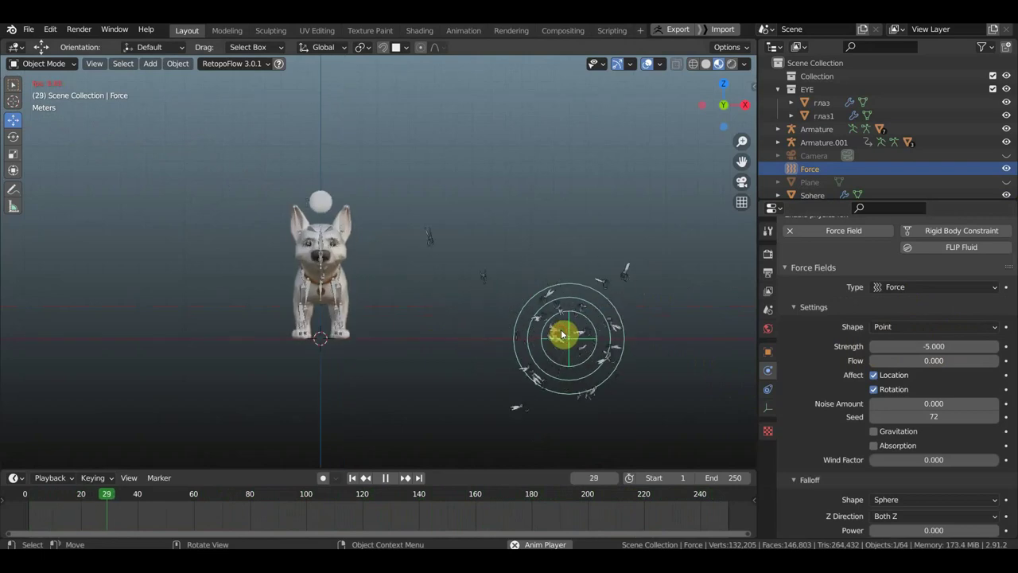
pyautogui.click(562, 335)
pyautogui.click(613, 321)
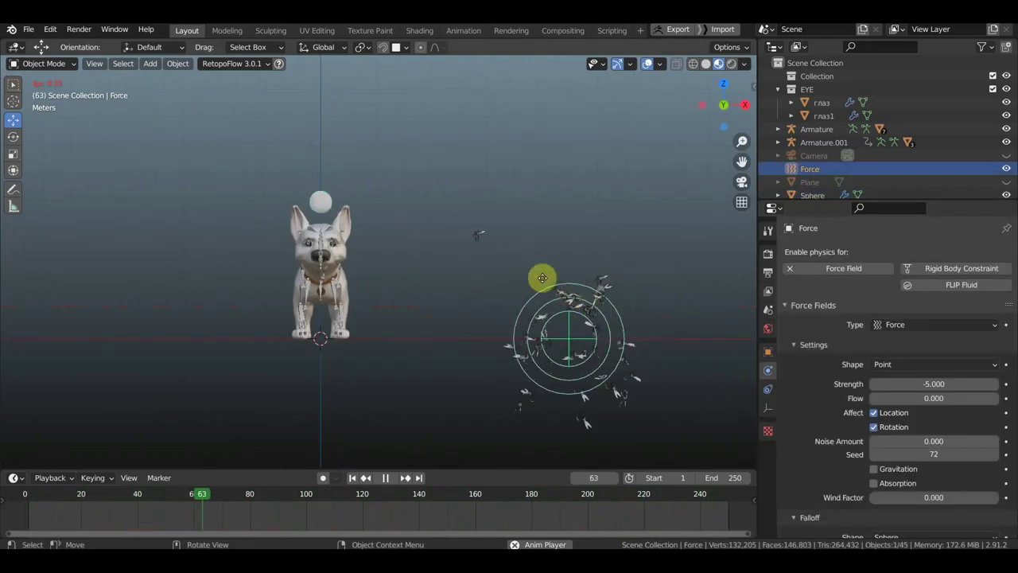
pyautogui.press('g')
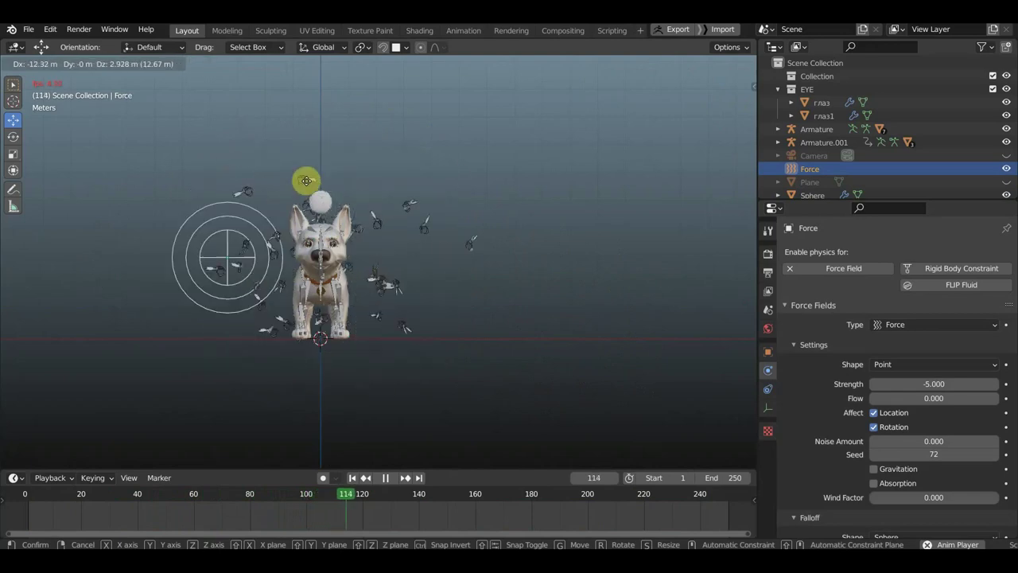
pyautogui.click(468, 222)
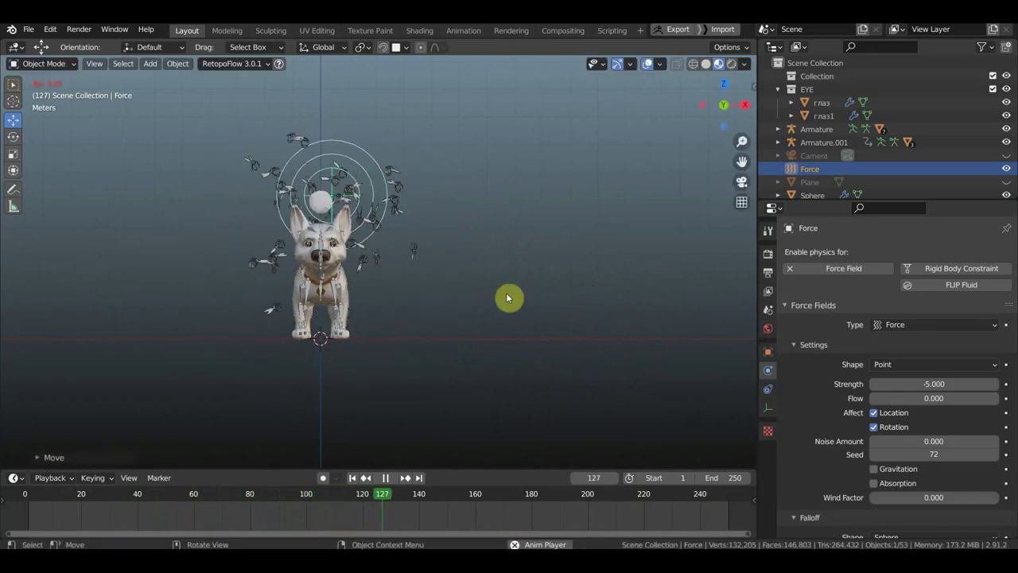
pyautogui.click(383, 257)
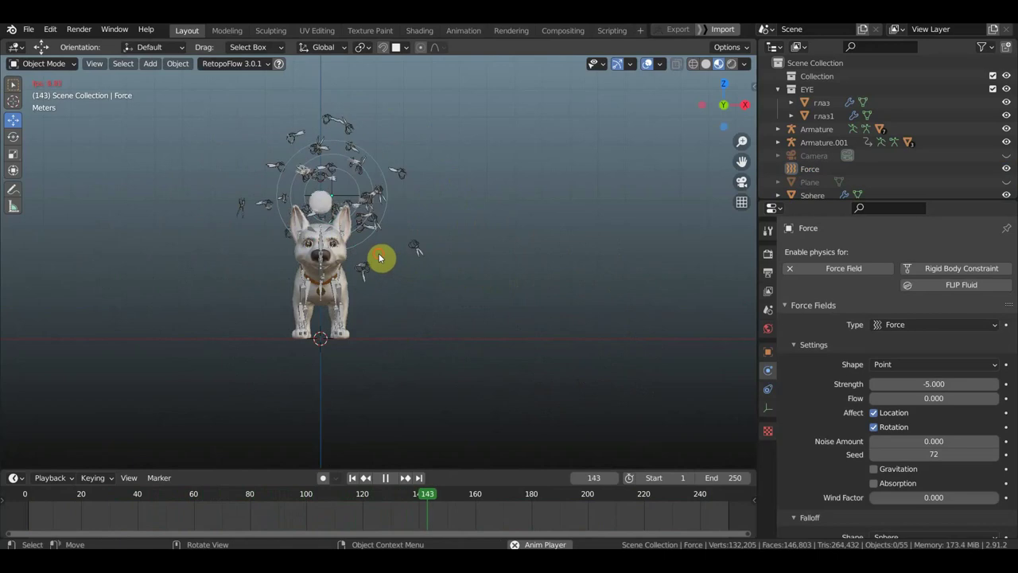
pyautogui.click(383, 257)
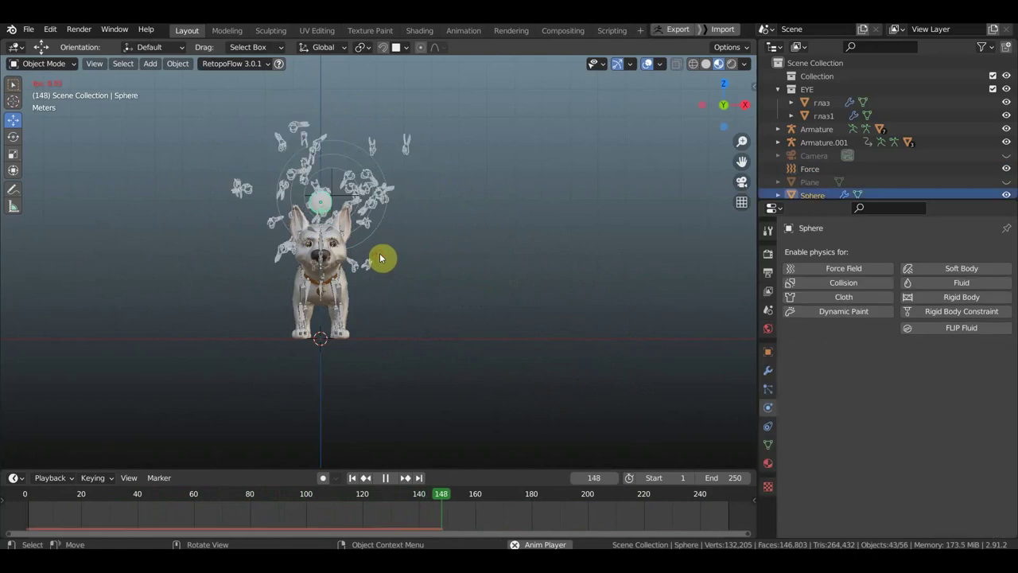
# Reduce the sphere's bug particle render Scale from 0.660 to 0.200
pyautogui.click(768, 389)
pyautogui.scroll(-3, 897, 457)
pyautogui.scroll(-3, 900, 460)
pyautogui.scroll(-3, 907, 456)
pyautogui.scroll(2, 906, 457)
pyautogui.scroll(1, 907, 457)
pyautogui.scroll(-3, 906, 458)
pyautogui.scroll(-2, 907, 458)
pyautogui.scroll(-4, 908, 458)
pyautogui.scroll(-1, 909, 456)
pyautogui.scroll(-2, 917, 467)
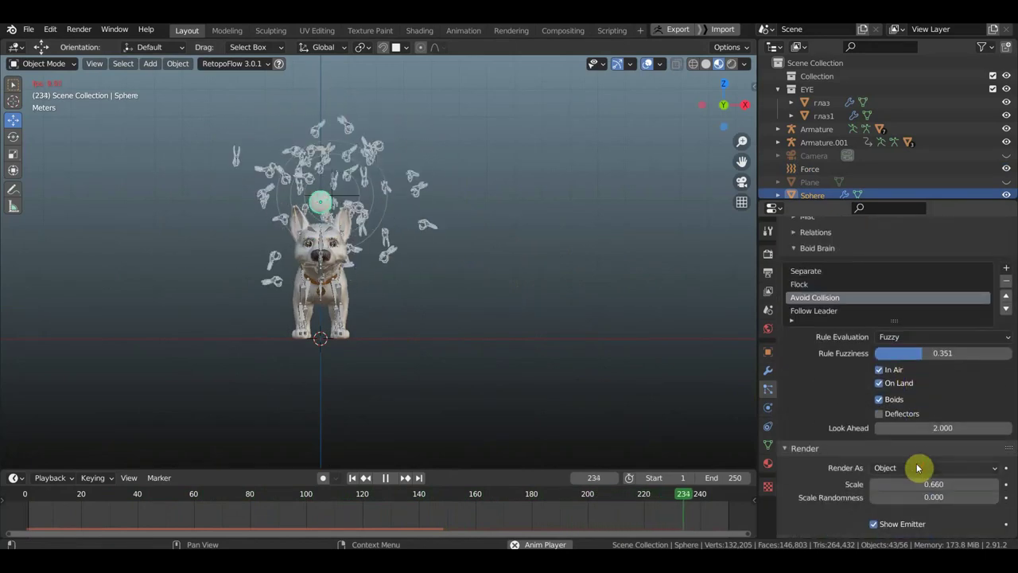
pyautogui.scroll(-1, 915, 457)
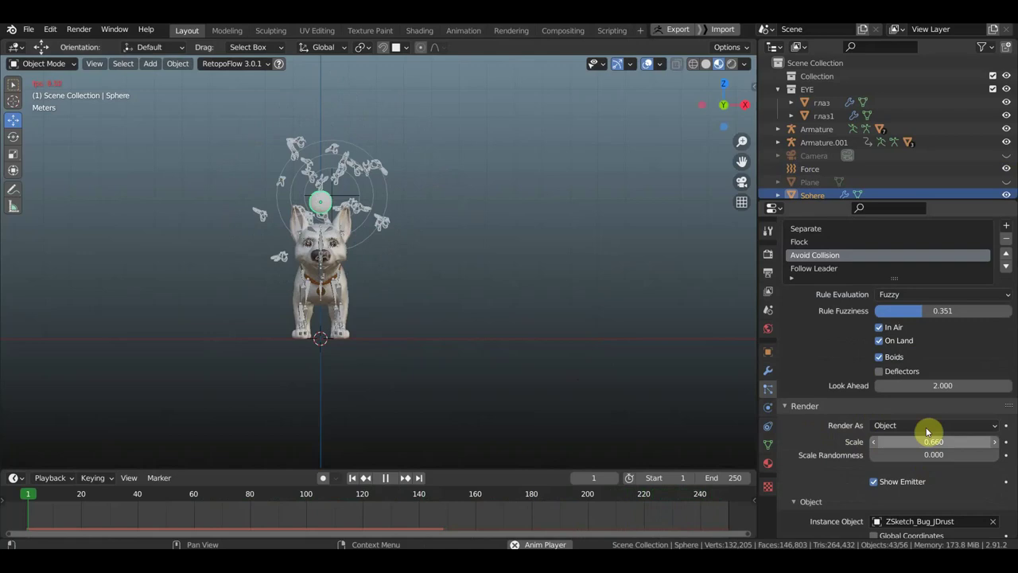
pyautogui.moveTo(934, 442); pyautogui.dragTo(906, 442)
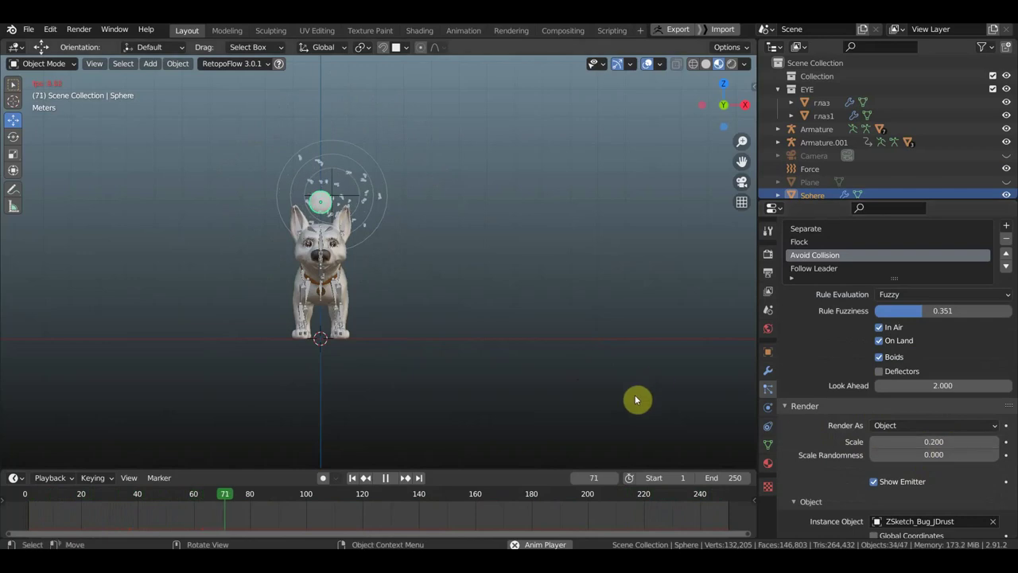
pyautogui.scroll(2, 424, 281)
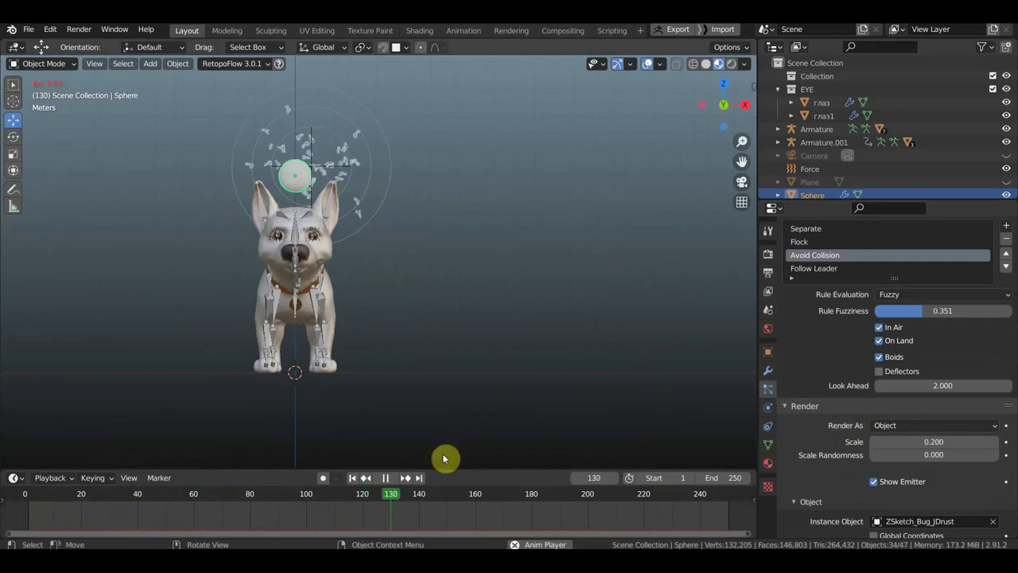
pyautogui.press('space')
pyautogui.scroll(3, 338, 159)
pyautogui.scroll(2, 396, 157)
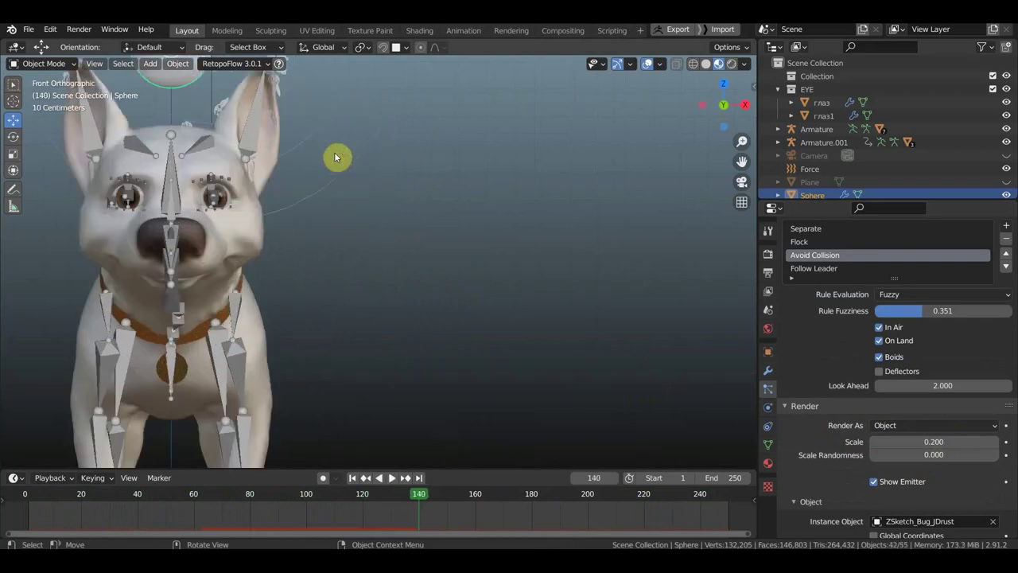
pyautogui.scroll(-3, 571, 287)
pyautogui.scroll(-1, 569, 269)
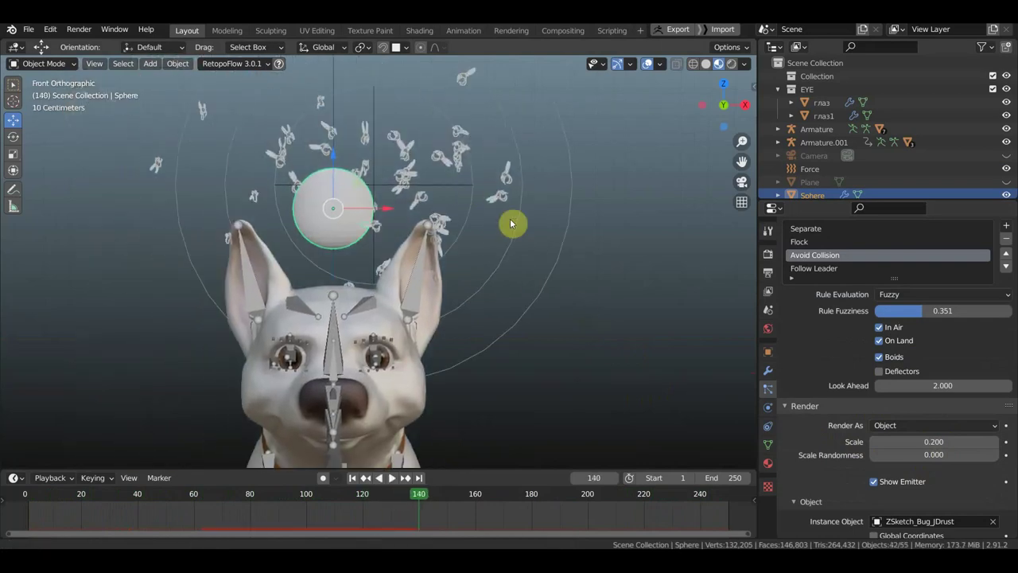
pyautogui.scroll(1, 466, 191)
pyautogui.scroll(3, 467, 190)
pyautogui.scroll(-1, 467, 189)
pyautogui.press('space')
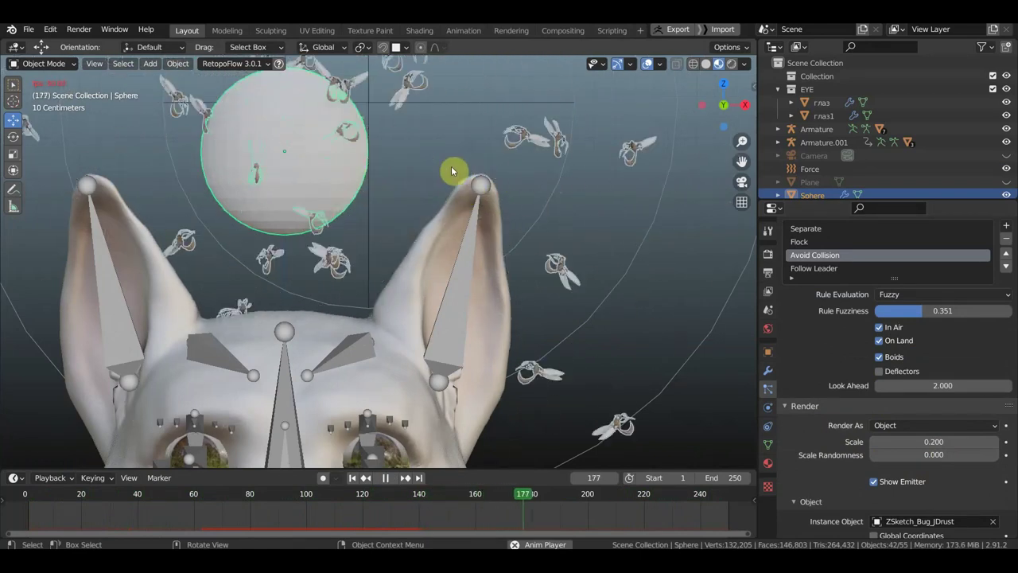
pyautogui.press('space')
pyautogui.press('KP_1')
pyautogui.scroll(-1, 457, 168)
pyautogui.scroll(-1, 471, 164)
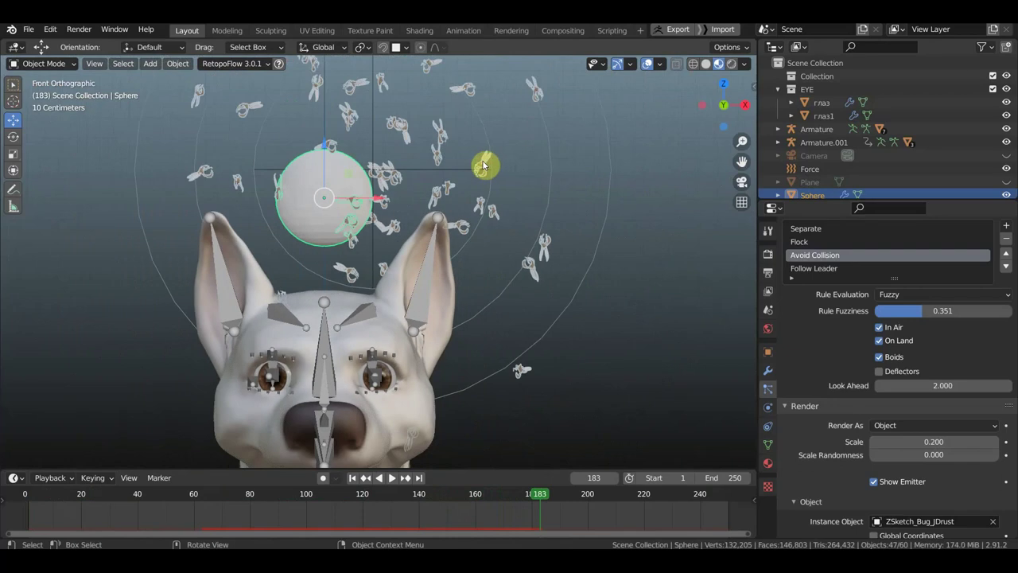
pyautogui.scroll(-2, 466, 271)
pyautogui.scroll(-2, 466, 273)
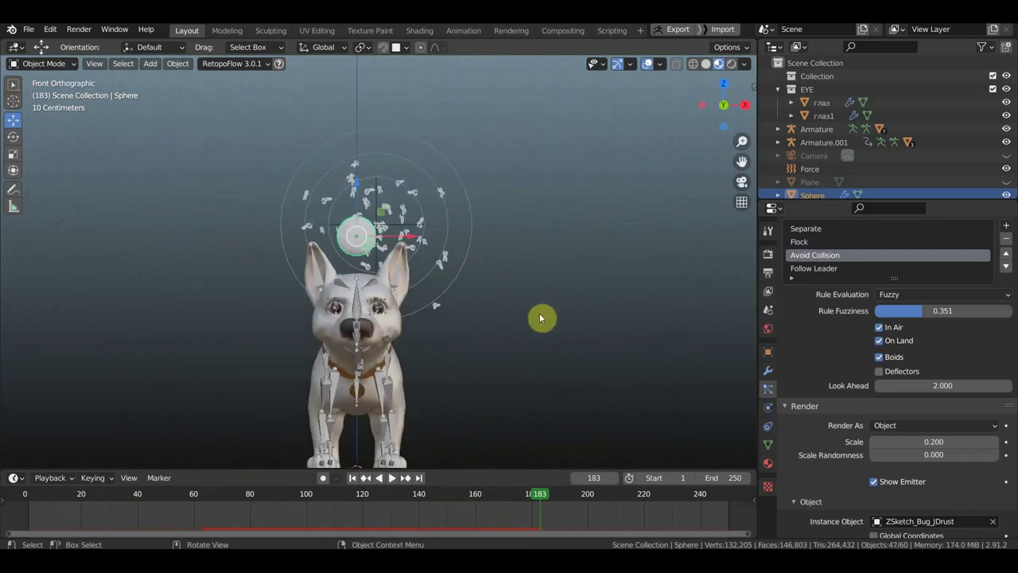
pyautogui.scroll(-2, 533, 318)
pyautogui.scroll(-1, 533, 318)
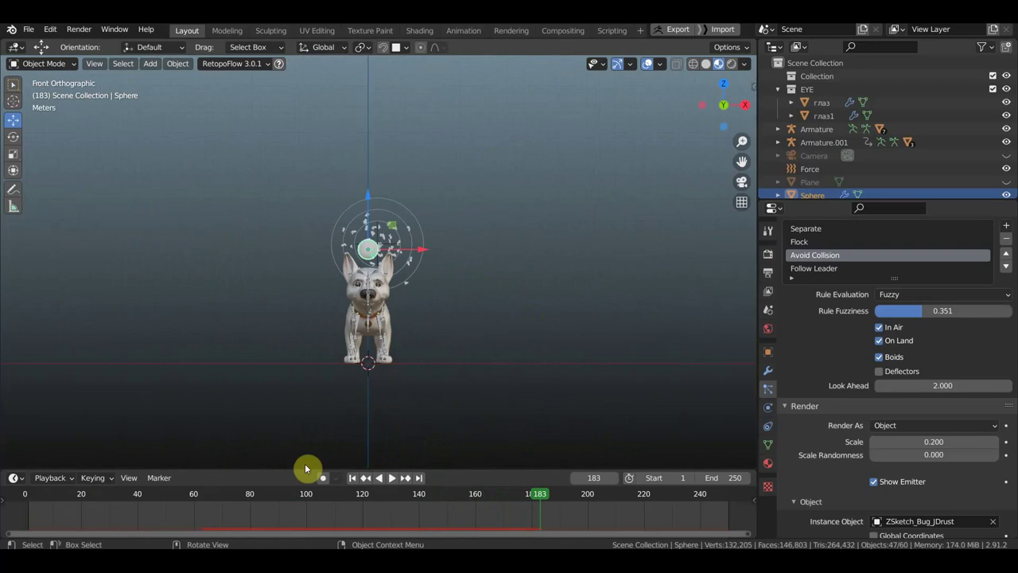
# Turn the timeline into a taller Nonlinear Animation editor and push down the Armature.001 action
pyautogui.moveTo(225, 468)
pyautogui.mouseDown()
pyautogui.moveTo(232, 418)
pyautogui.moveTo(223, 422)
pyautogui.mouseUp()
pyautogui.click(19, 431)
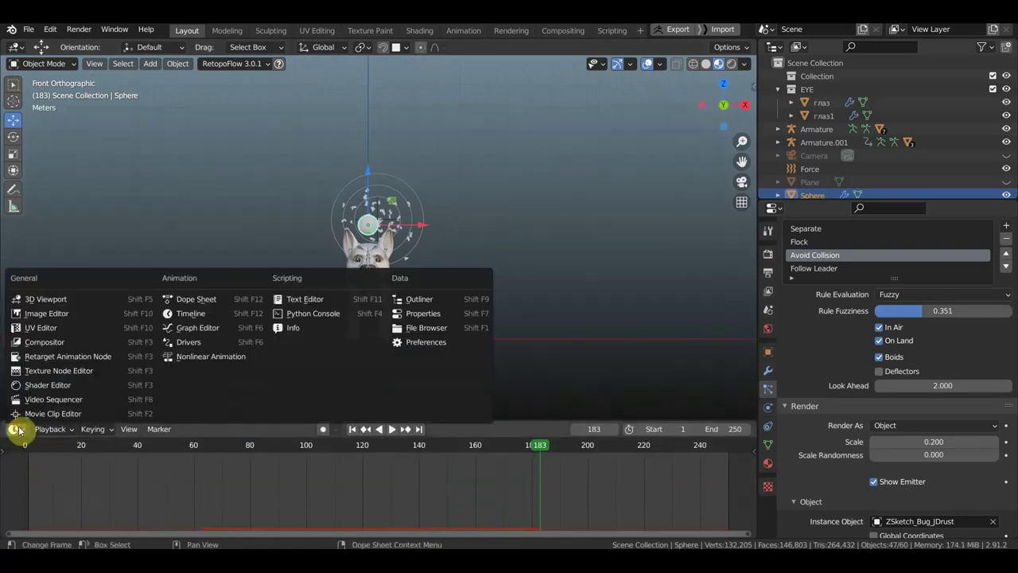
pyautogui.click(202, 356)
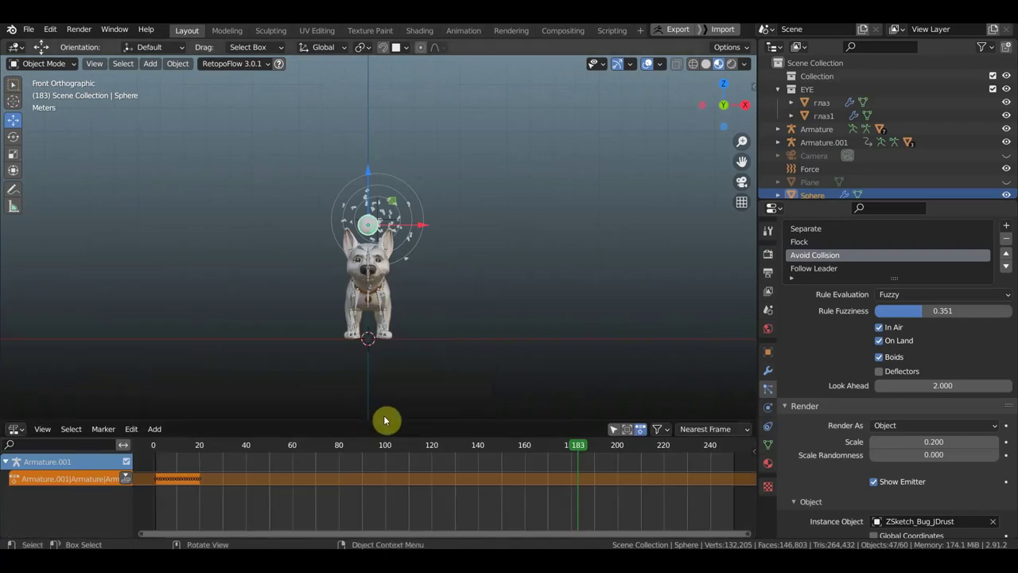
pyautogui.moveTo(369, 422); pyautogui.dragTo(379, 313)
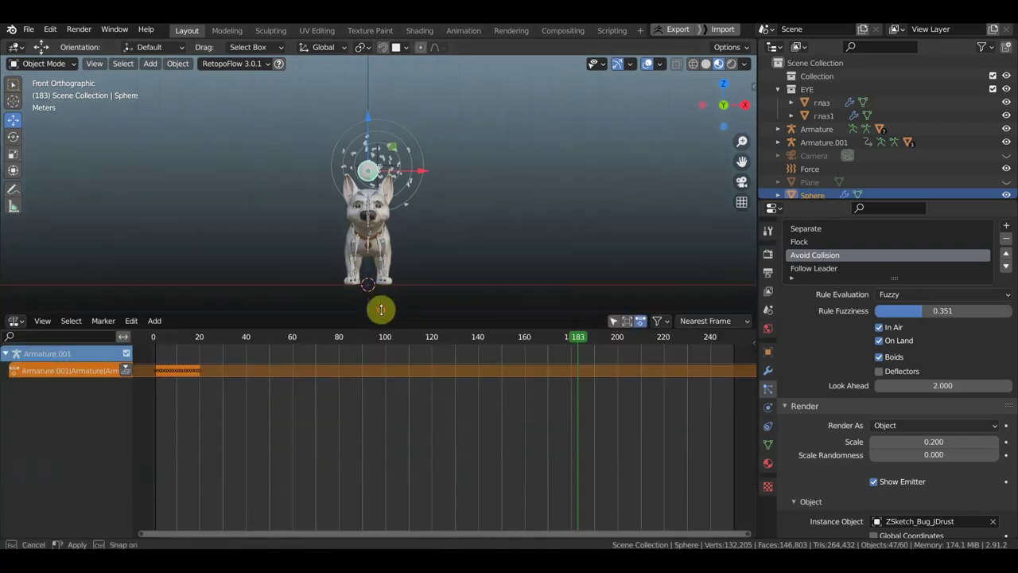
pyautogui.click(126, 371)
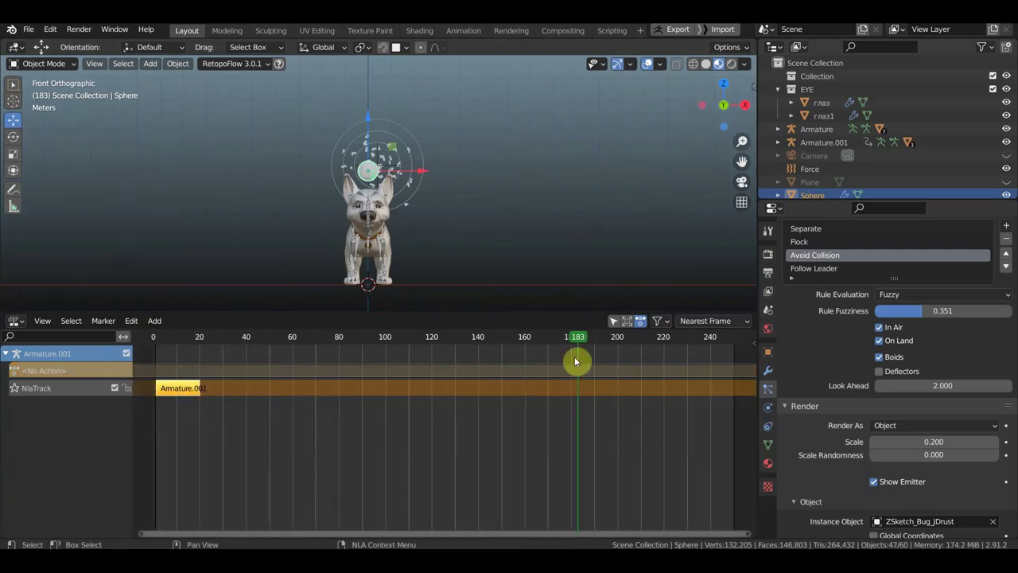
# Show the NLA sidebar's Strip tab with the Action Clip panel expanded, frames 1 to 20
pyautogui.scroll(-1, 592, 410)
pyautogui.scroll(-2, 604, 410)
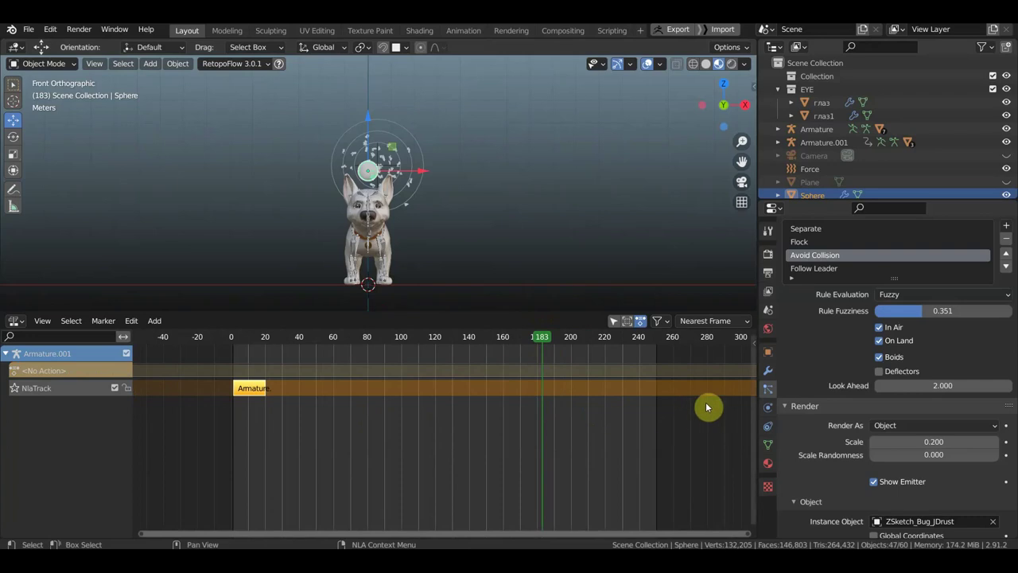
pyautogui.press('n')
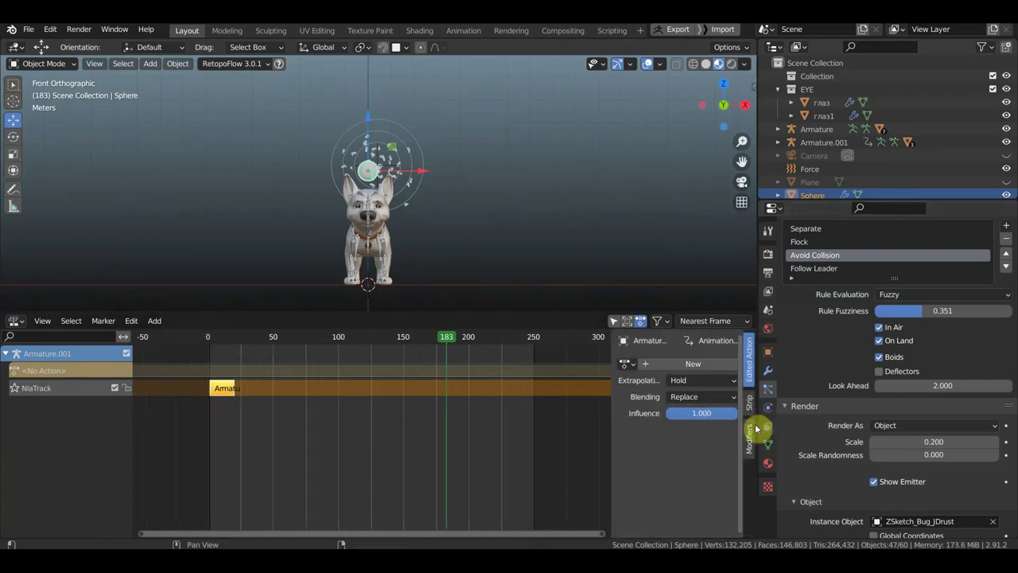
pyautogui.click(749, 439)
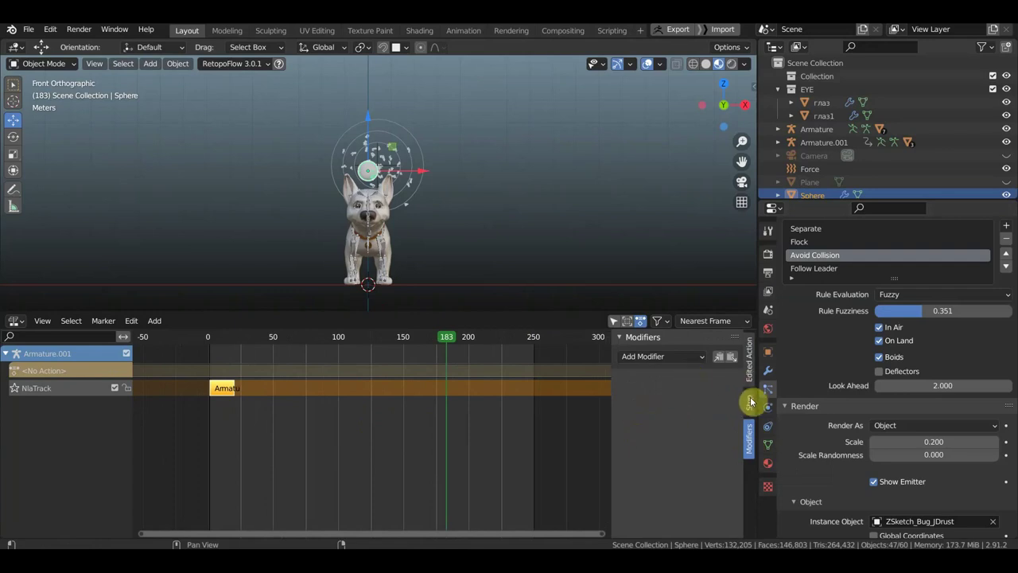
pyautogui.click(748, 365)
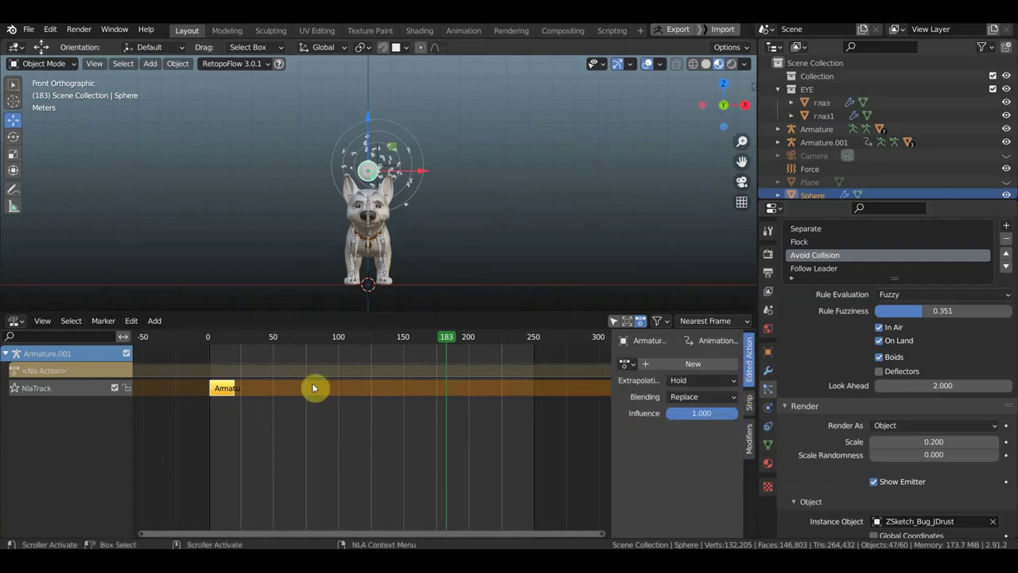
pyautogui.click(749, 400)
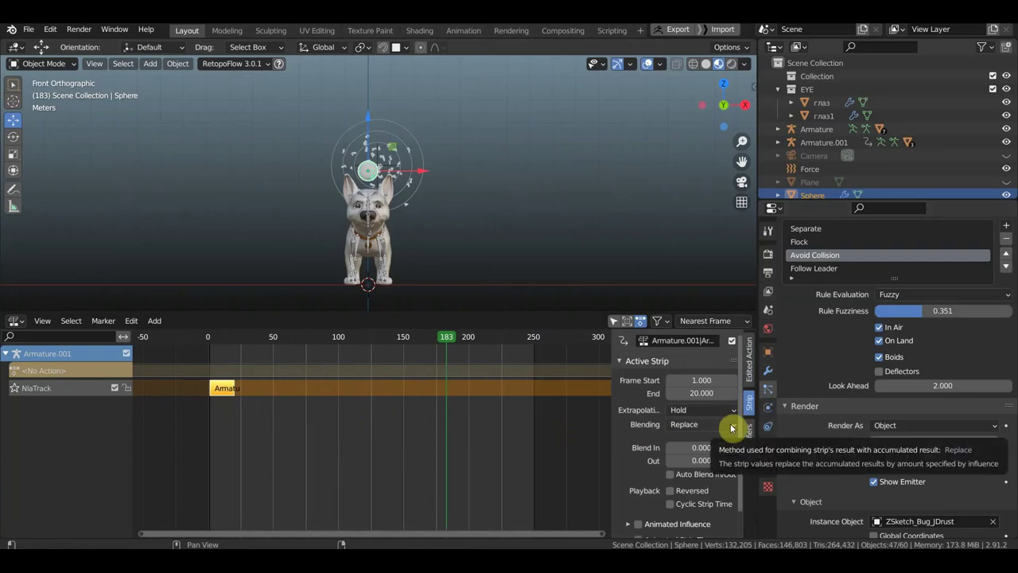
pyautogui.scroll(-1, 731, 426)
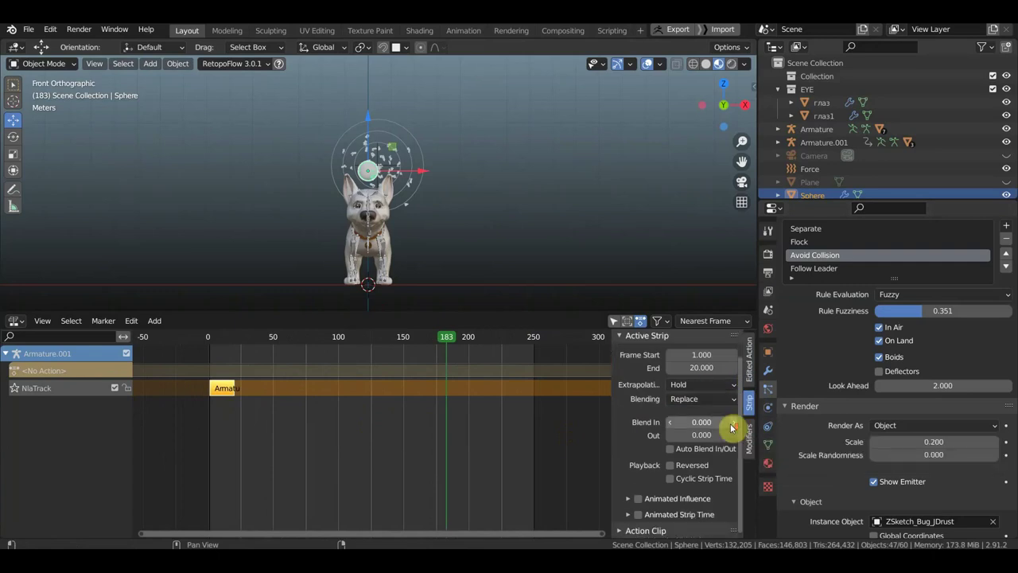
pyautogui.click(620, 530)
pyautogui.scroll(-4, 670, 500)
pyautogui.write('10')
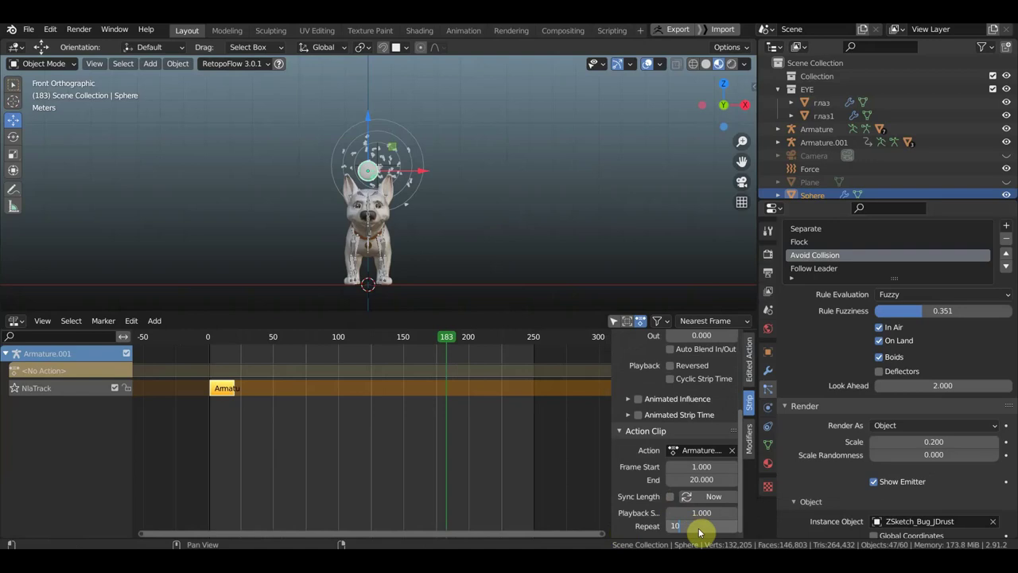
pyautogui.write('67.600')
# Confirm the strip's repeat count of 12 and play the animation to check it
pyautogui.press('Return')
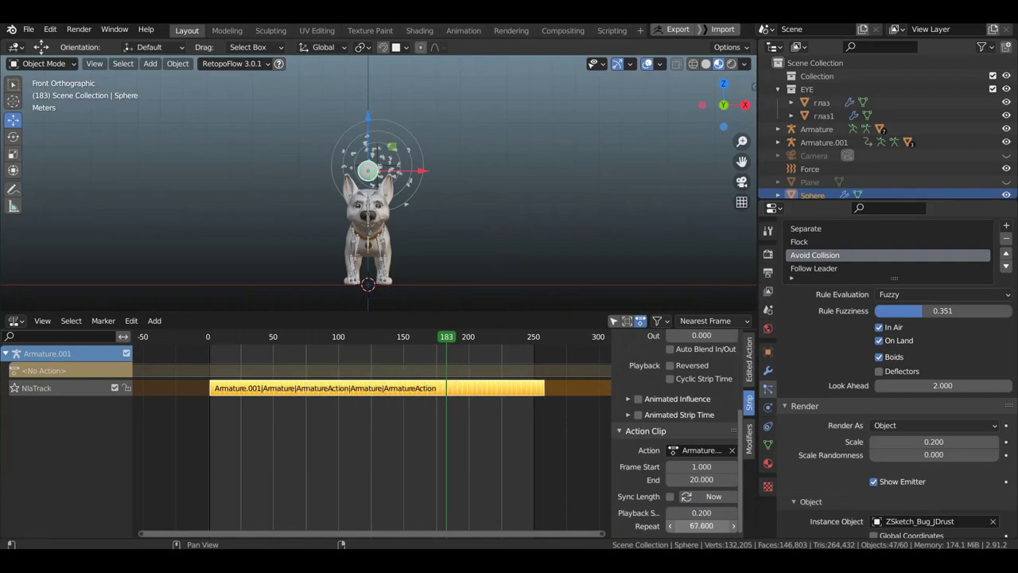
pyautogui.click(451, 394)
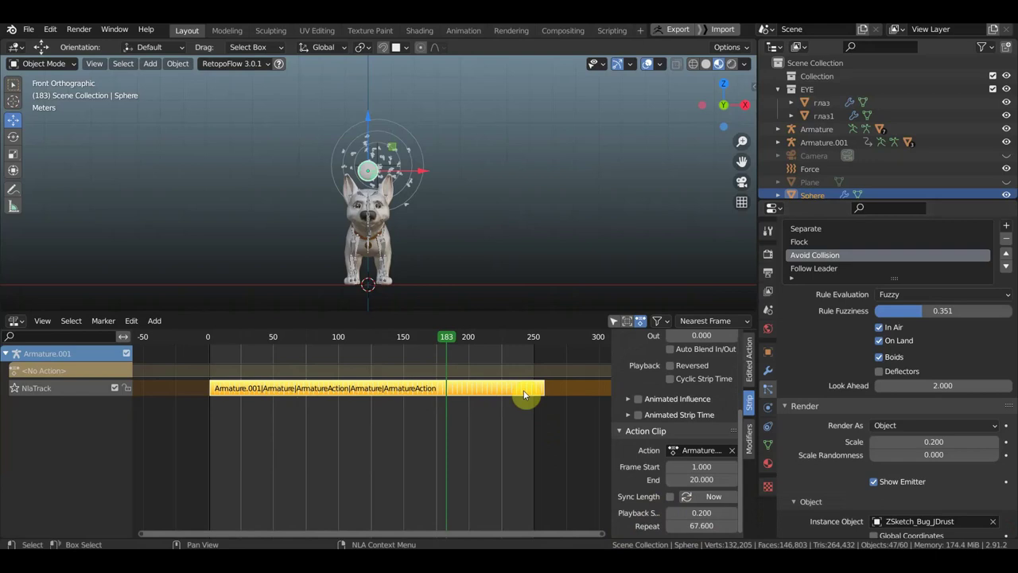
pyautogui.scroll(4, 509, 227)
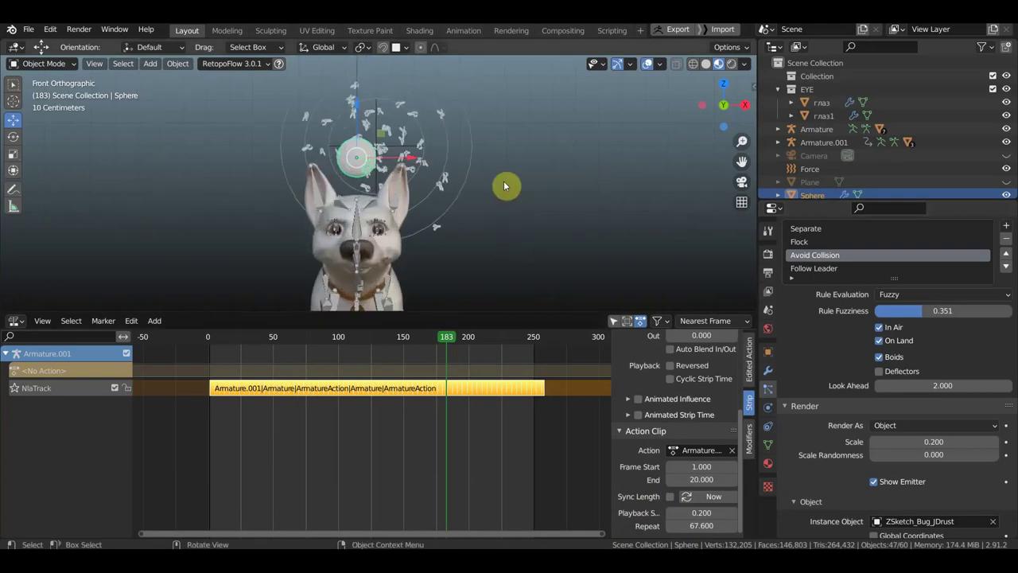
pyautogui.press('space')
pyautogui.scroll(4, 422, 179)
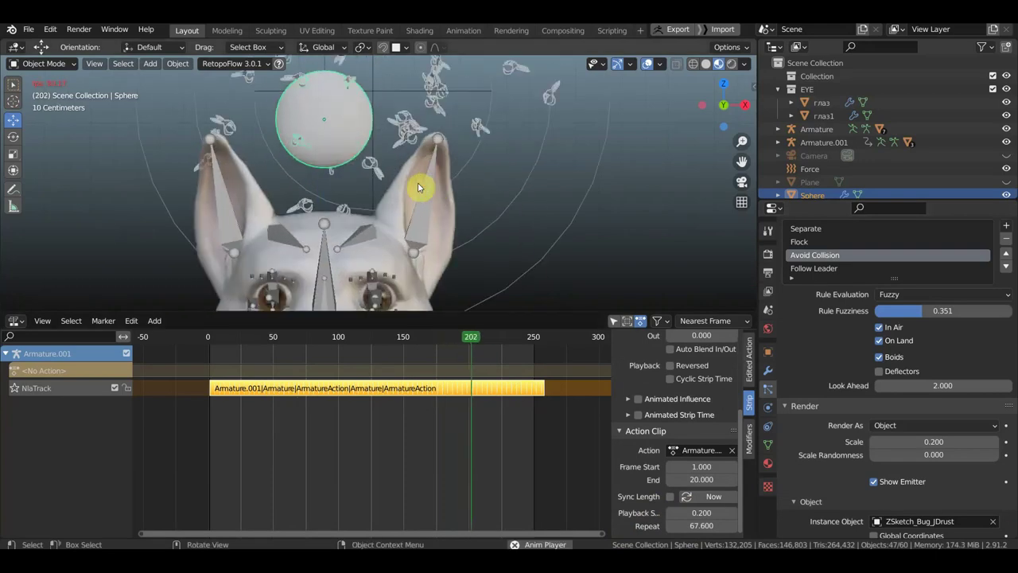
pyautogui.press('space')
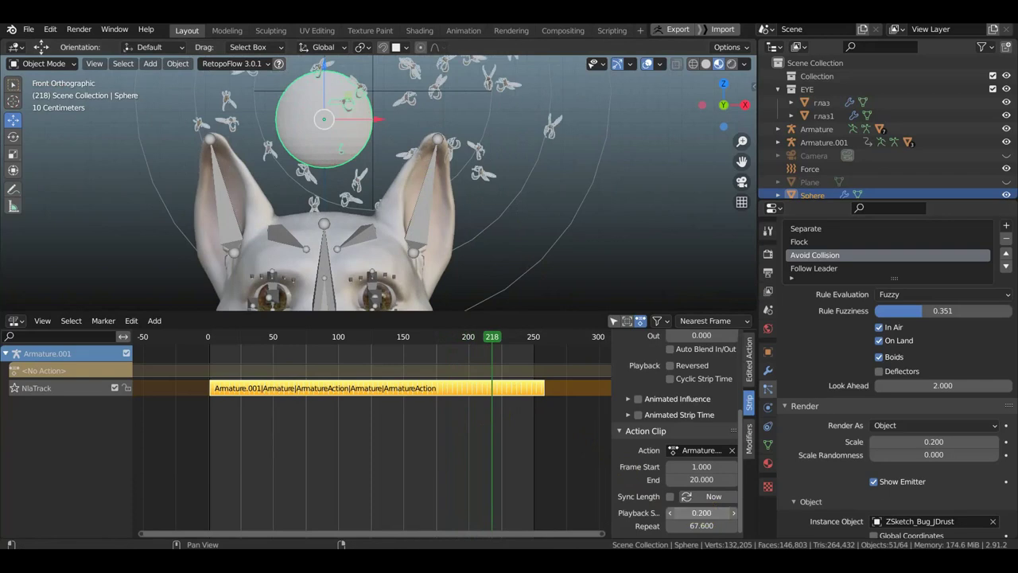
# Adjust the Action Clip's Playback Scale down from around 4.1, settling at 1.100
pyautogui.moveTo(701, 512); pyautogui.dragTo(732, 512)
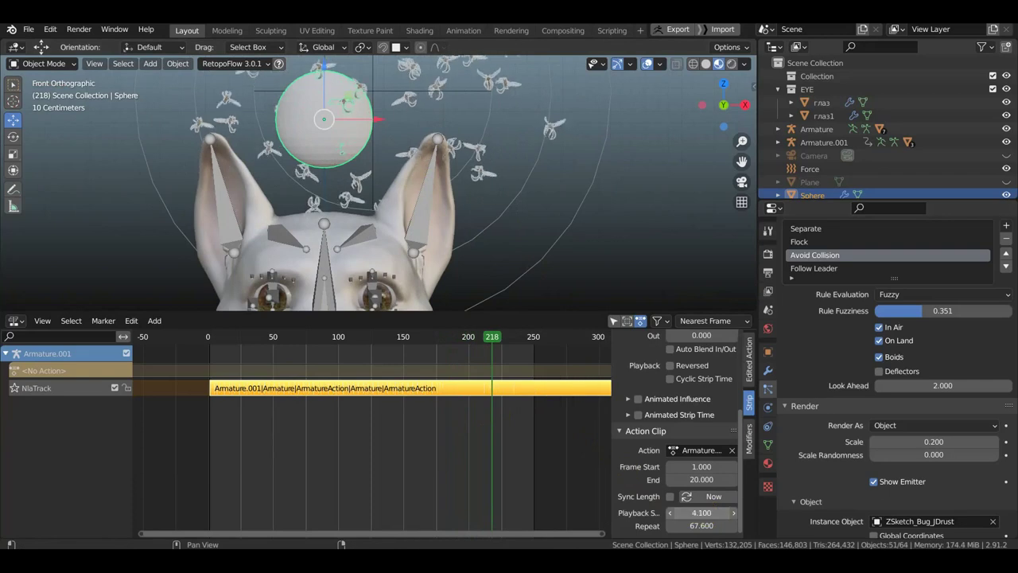
pyautogui.moveTo(701, 512); pyautogui.dragTo(691, 512)
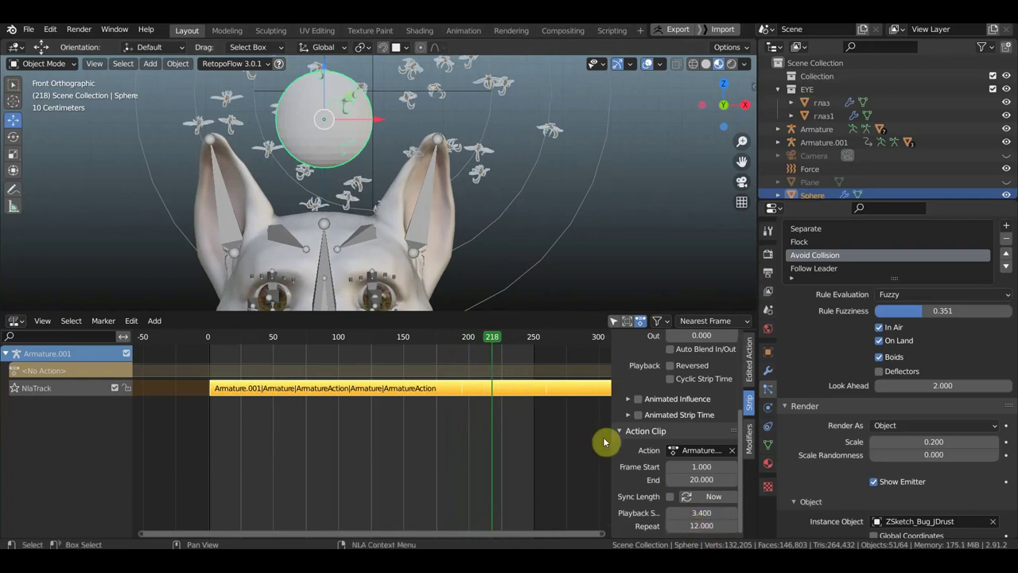
pyautogui.click(669, 516)
pyautogui.click(669, 516)
pyautogui.click(669, 516)
pyautogui.click(668, 516)
pyautogui.click(668, 516)
pyautogui.click(669, 516)
pyautogui.click(668, 516)
pyautogui.click(669, 515)
pyautogui.click(669, 514)
pyautogui.click(669, 514)
pyautogui.click(669, 514)
pyautogui.click(668, 515)
pyautogui.click(669, 515)
pyautogui.click(669, 514)
pyautogui.click(668, 515)
pyautogui.click(669, 515)
pyautogui.click(669, 515)
pyautogui.click(669, 515)
pyautogui.click(668, 515)
pyautogui.click(669, 515)
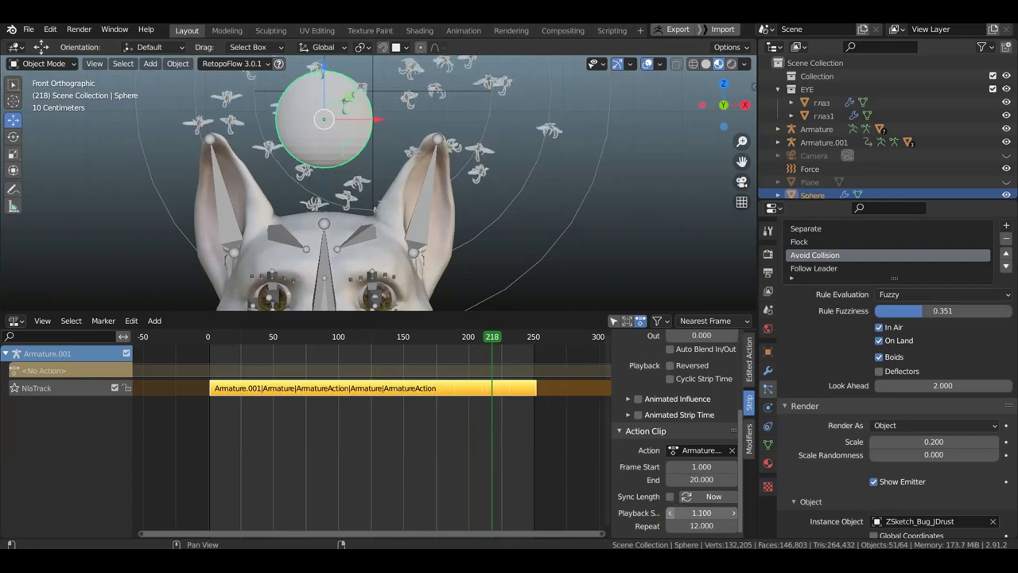
pyautogui.click(731, 518)
# Play the animation and switch the bottom NLA editor back to the Timeline
pyautogui.press('space')
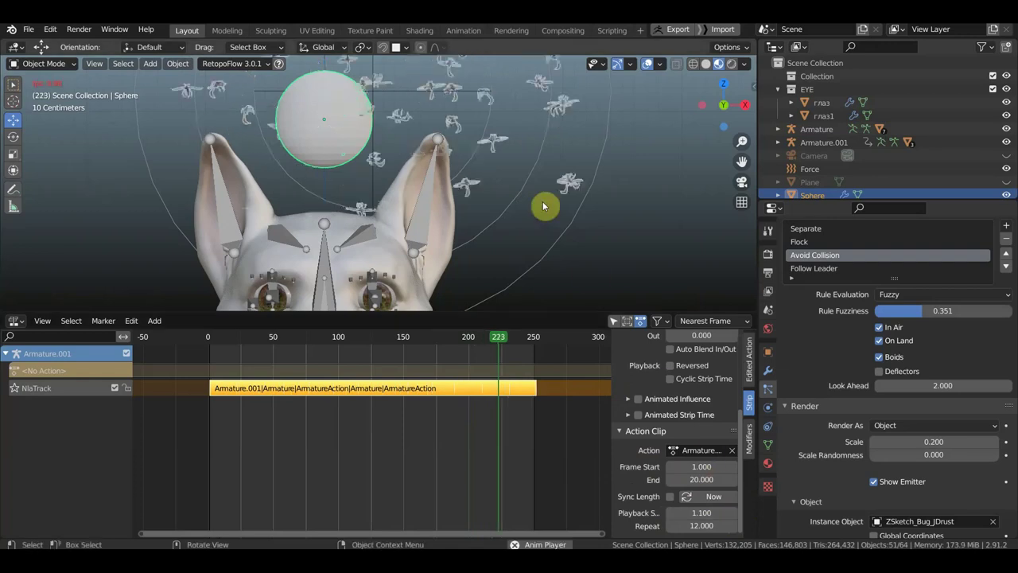
pyautogui.scroll(4, 544, 206)
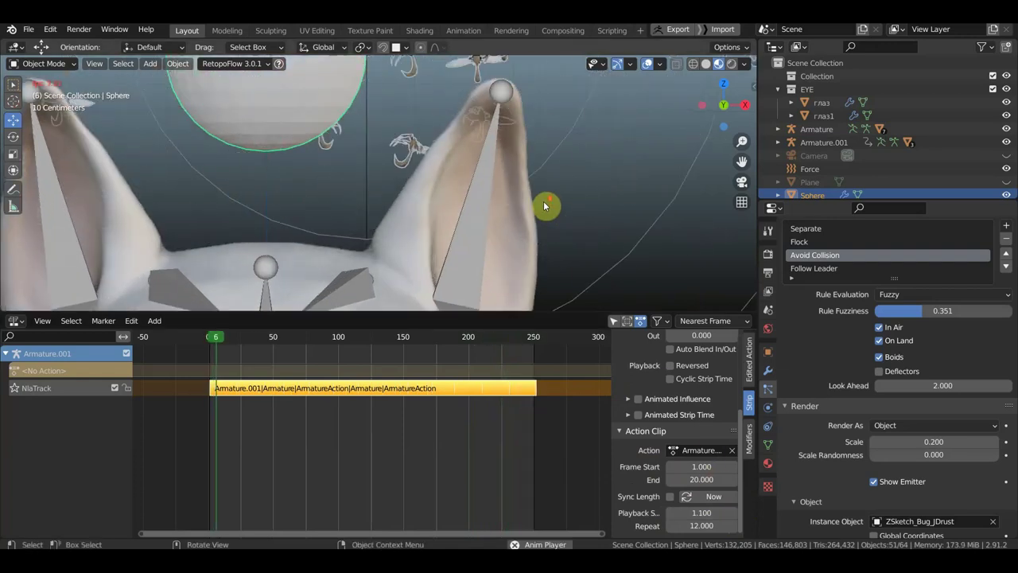
pyautogui.scroll(-3, 544, 206)
pyautogui.scroll(-4, 544, 206)
pyautogui.scroll(-2, 545, 206)
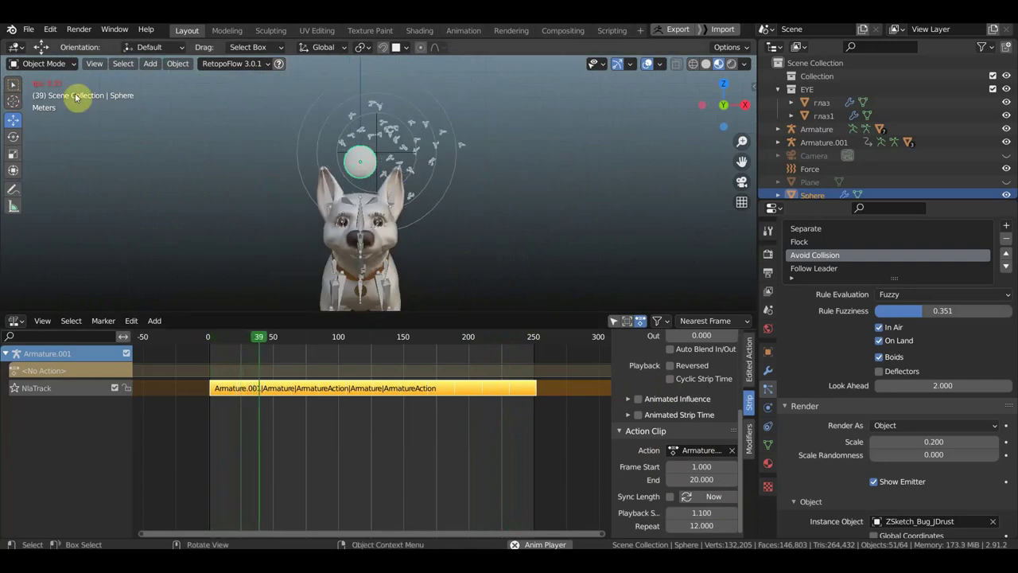
pyautogui.click(19, 321)
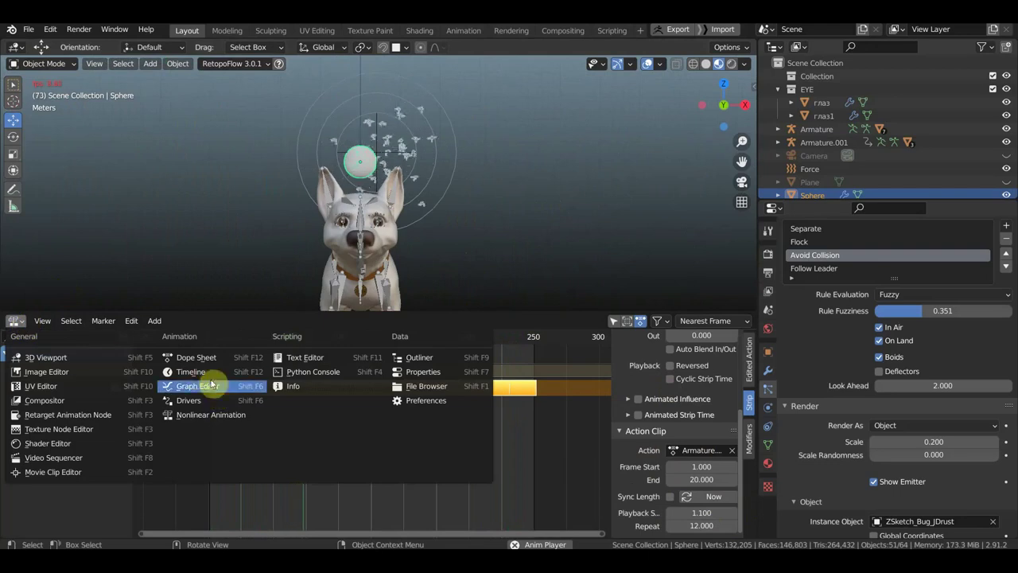
pyautogui.press('Return')
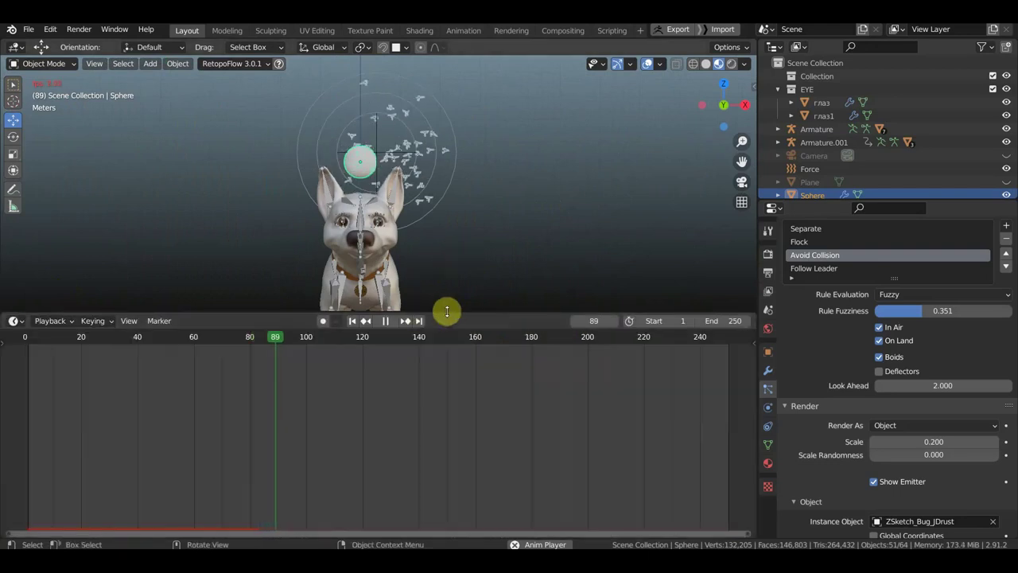
# Move the Force field out to the right of the dog
pyautogui.moveTo(458, 399); pyautogui.dragTo(467, 460)
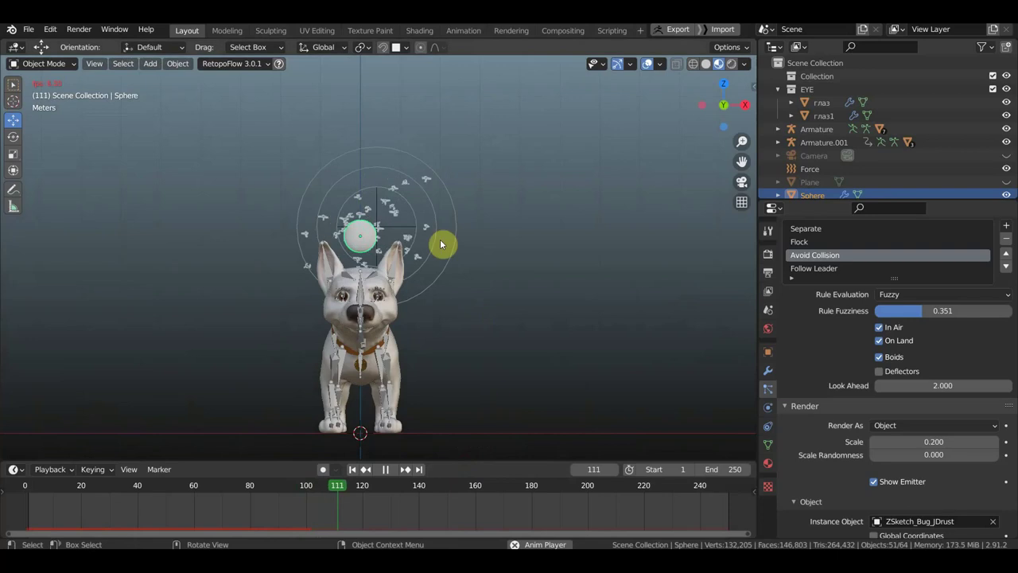
pyautogui.click(457, 243)
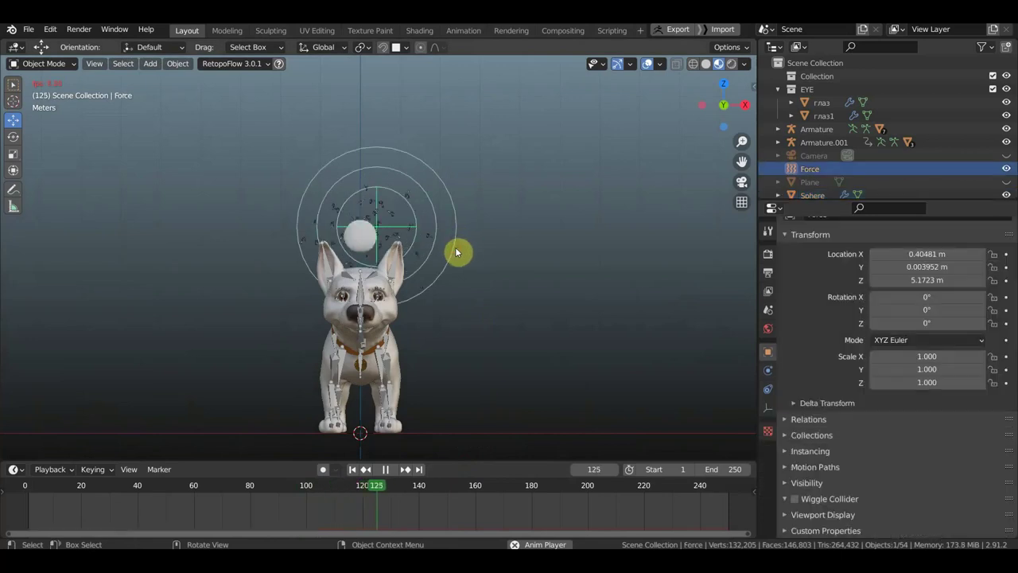
pyautogui.scroll(-1, 458, 246)
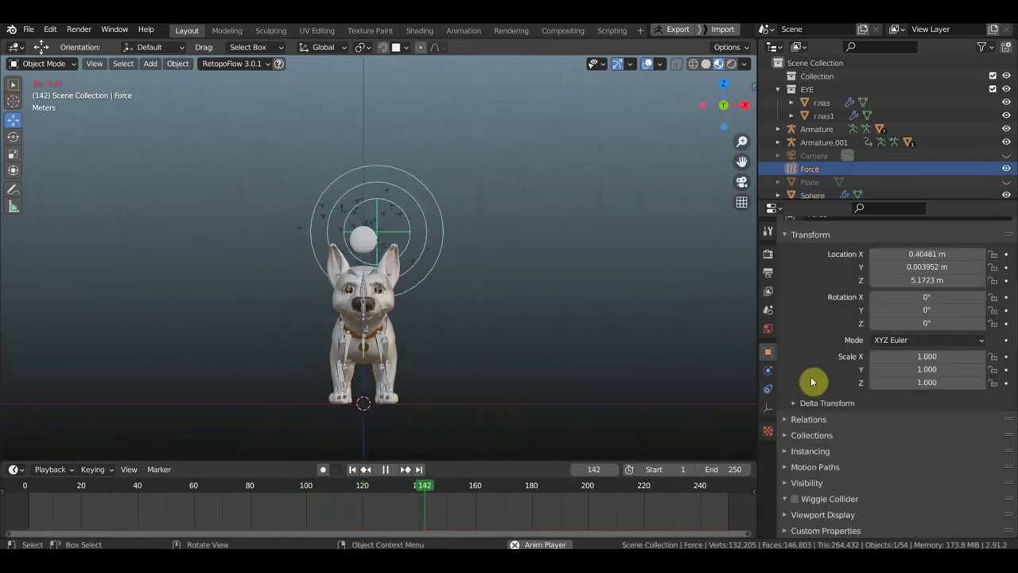
pyautogui.click(769, 371)
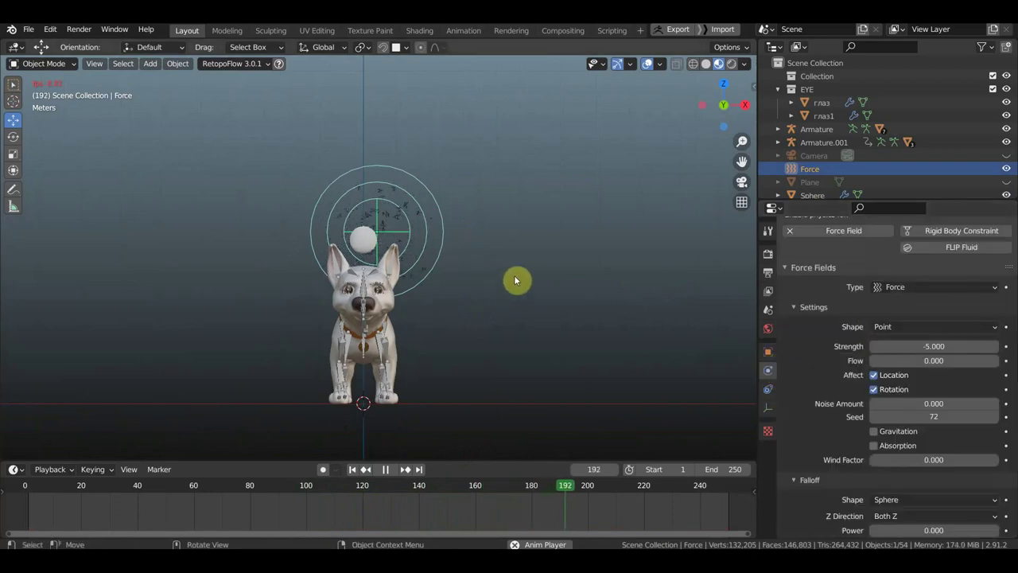
pyautogui.press('g')
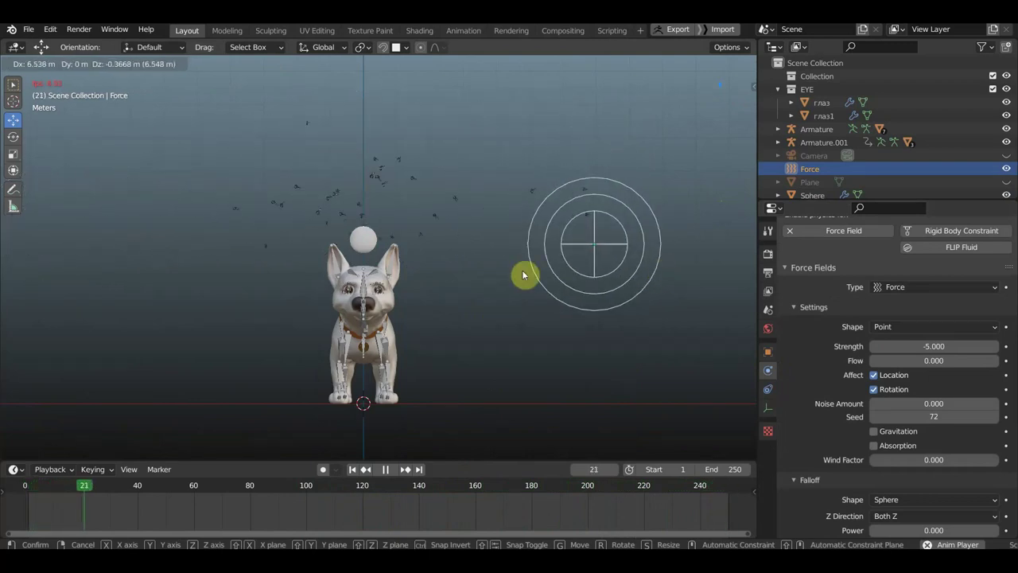
pyautogui.click(644, 278)
# Select the emitter sphere, stop playback at frame 58, and bring up the outliner filter
pyautogui.scroll(3, 403, 251)
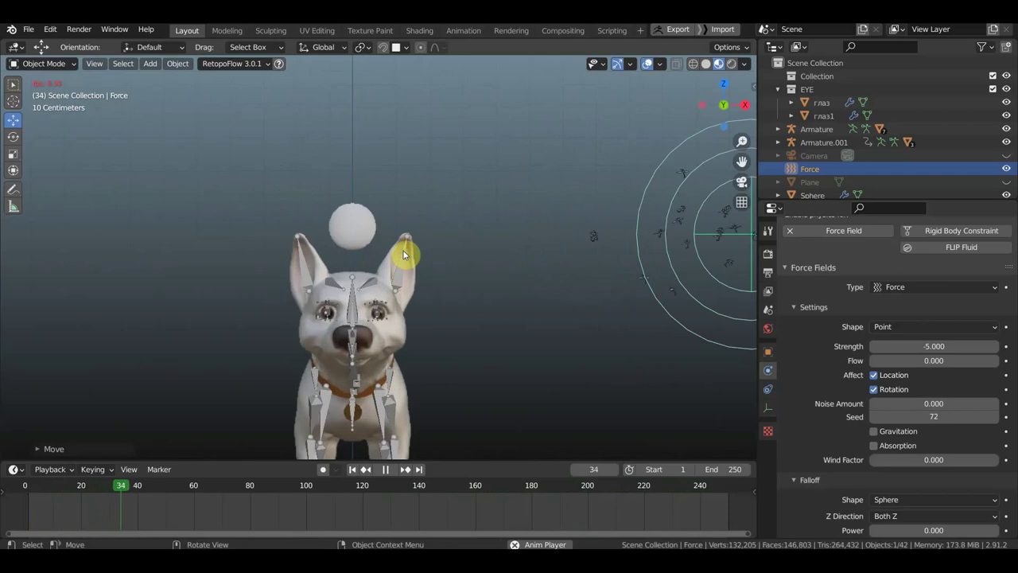
pyautogui.click(352, 227)
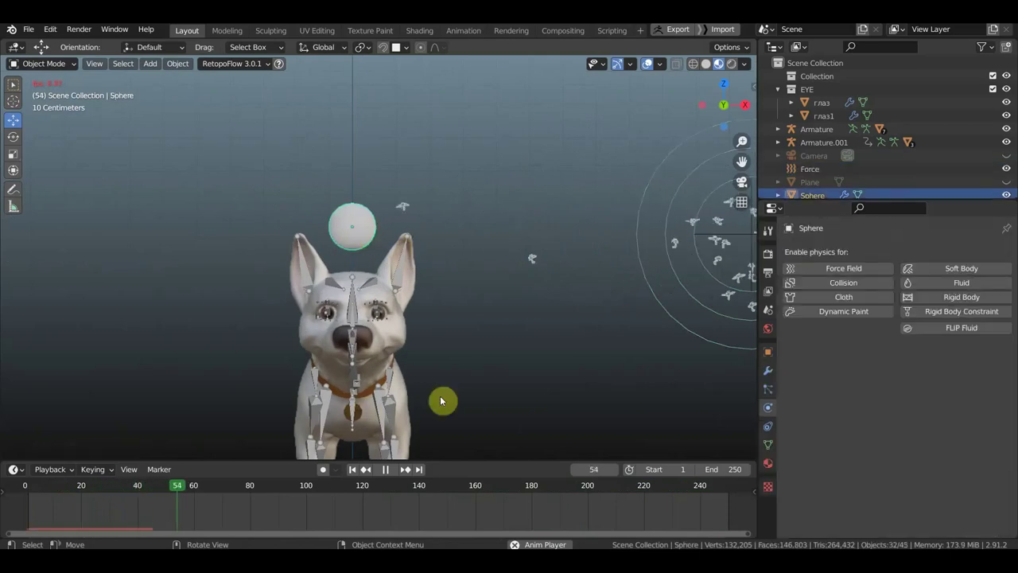
pyautogui.press('space')
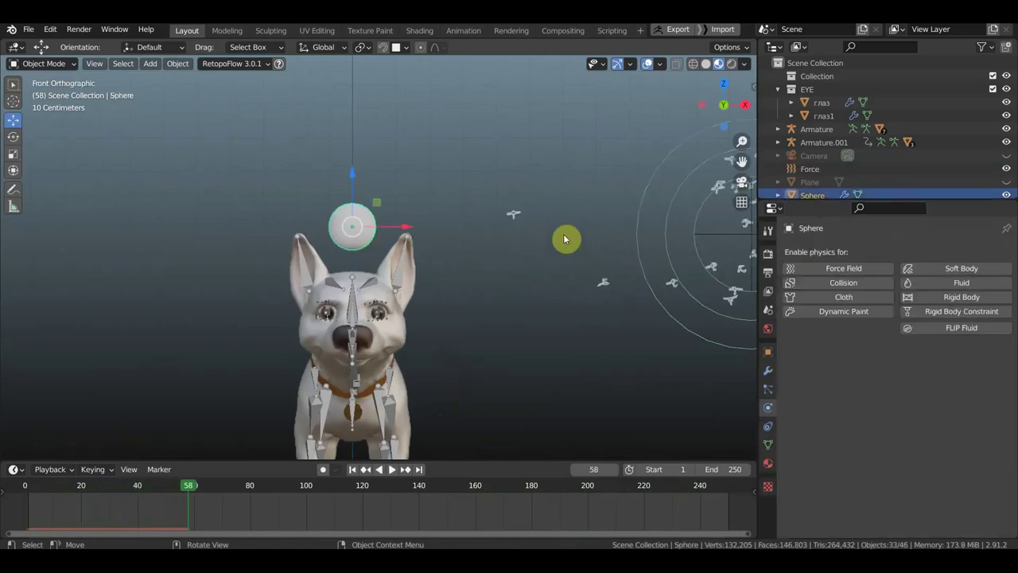
pyautogui.scroll(-1, 570, 234)
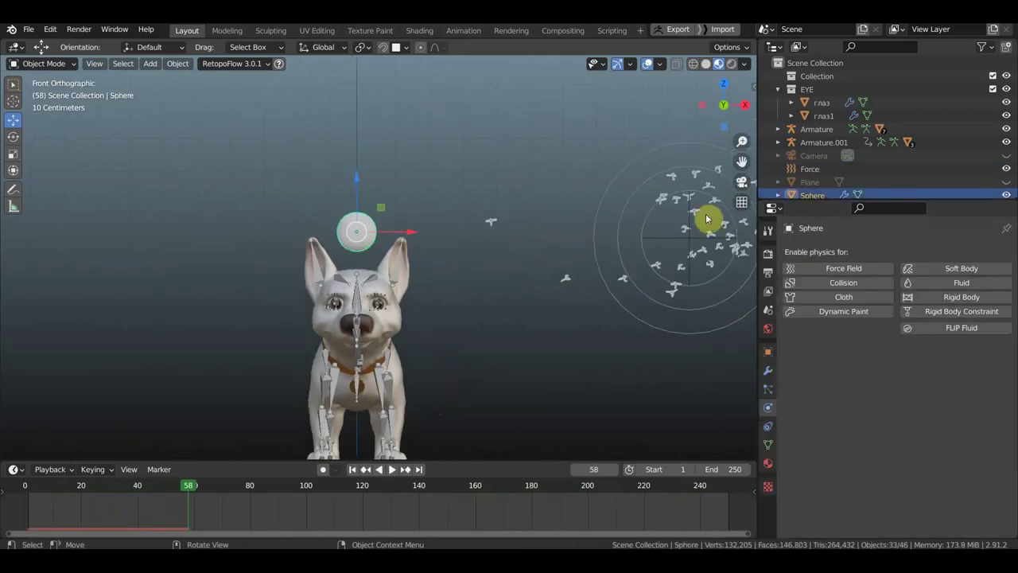
pyautogui.click(983, 47)
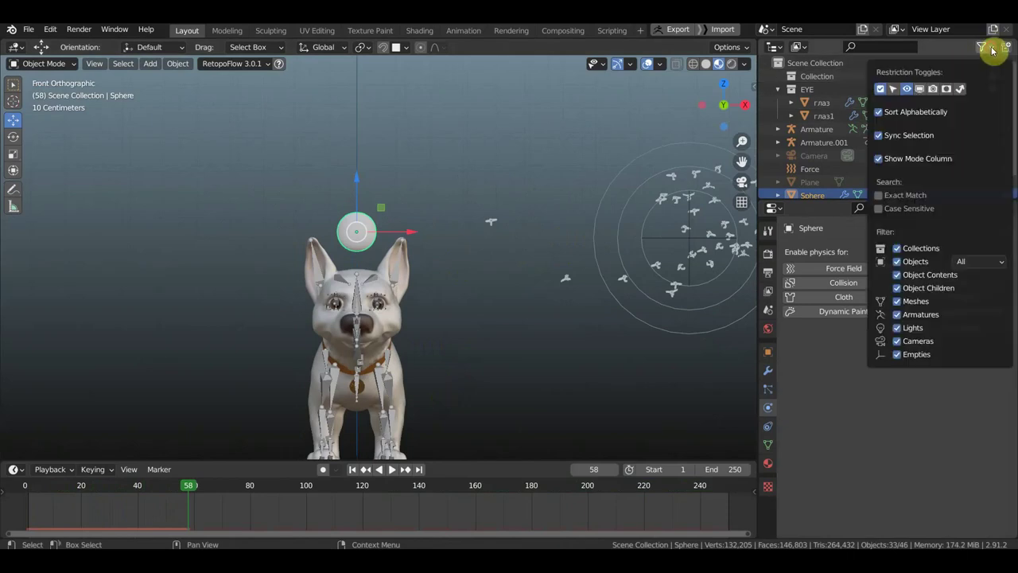
# Enable the Disable in Viewports and Disable in Renders columns in the outliner filter
pyautogui.click(920, 89)
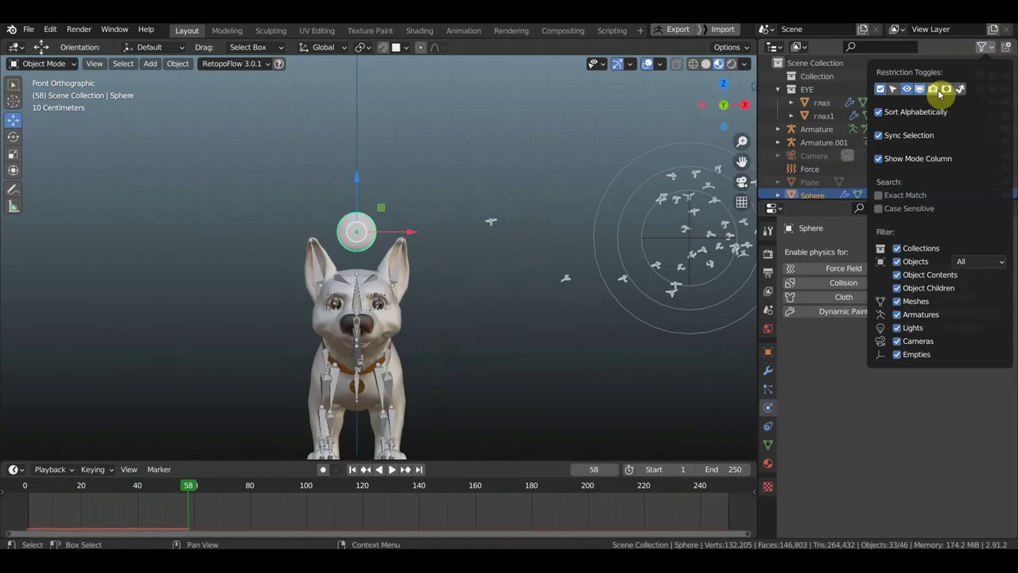
pyautogui.click(934, 92)
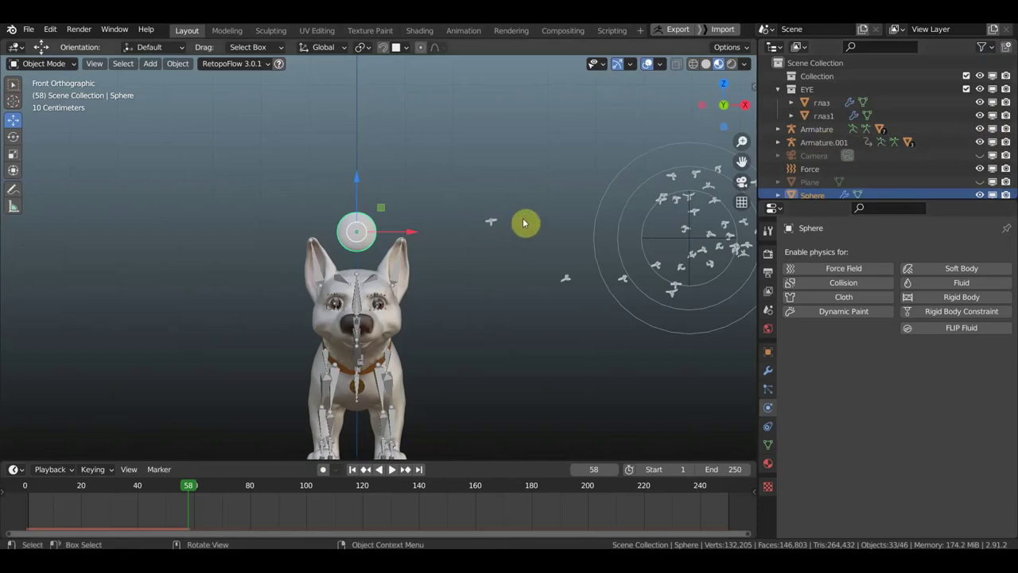
# Select the emitter sphere and disable it in the viewport
pyautogui.scroll(-2, 553, 236)
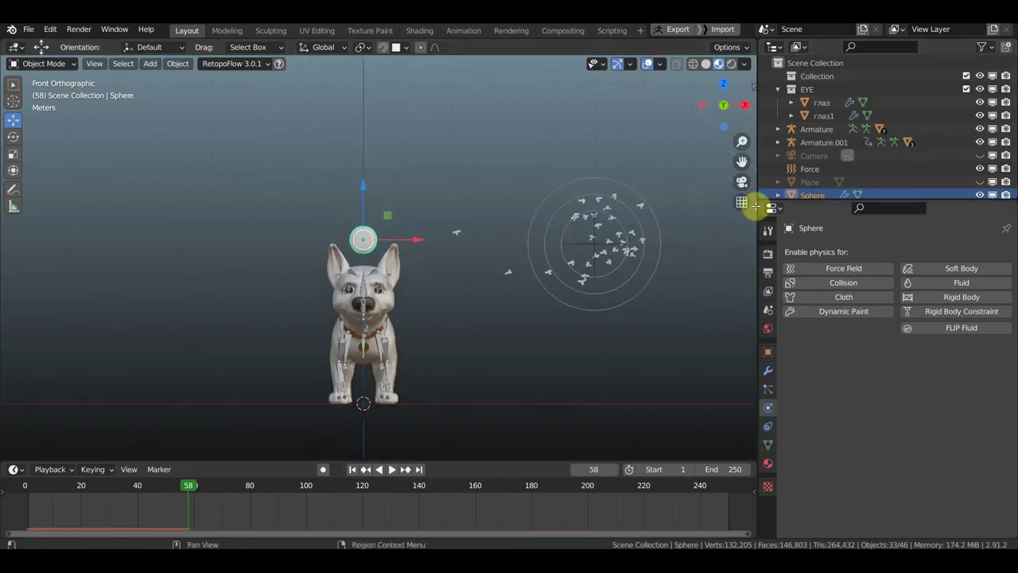
pyautogui.scroll(-3, 664, 254)
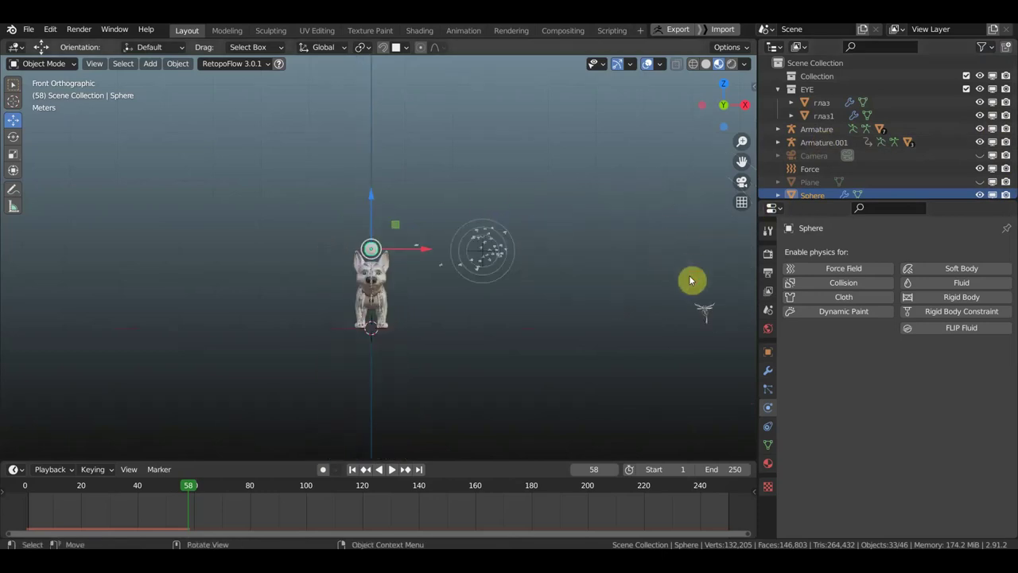
pyautogui.click(705, 308)
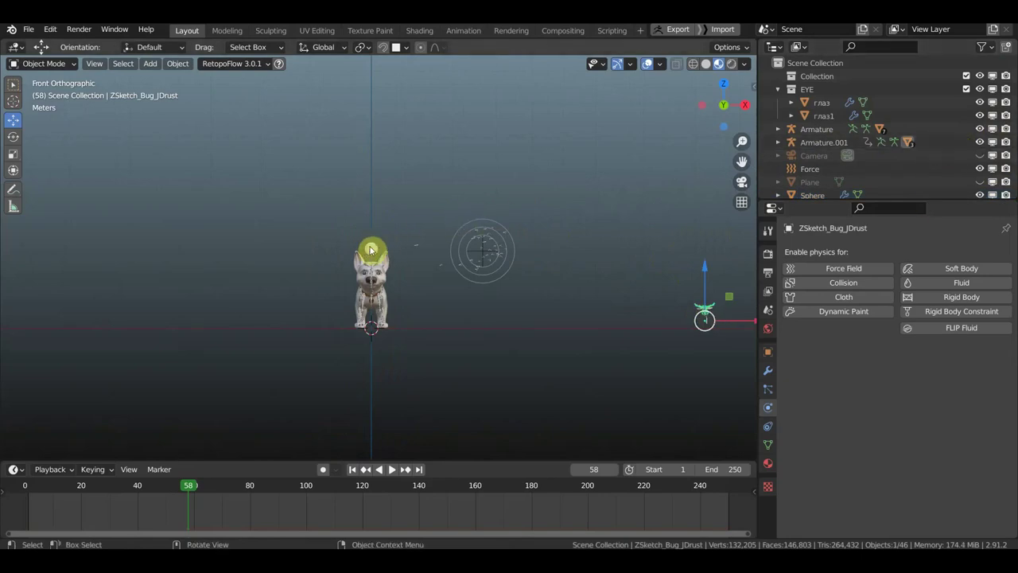
pyautogui.click(812, 195)
pyautogui.scroll(-1, 968, 152)
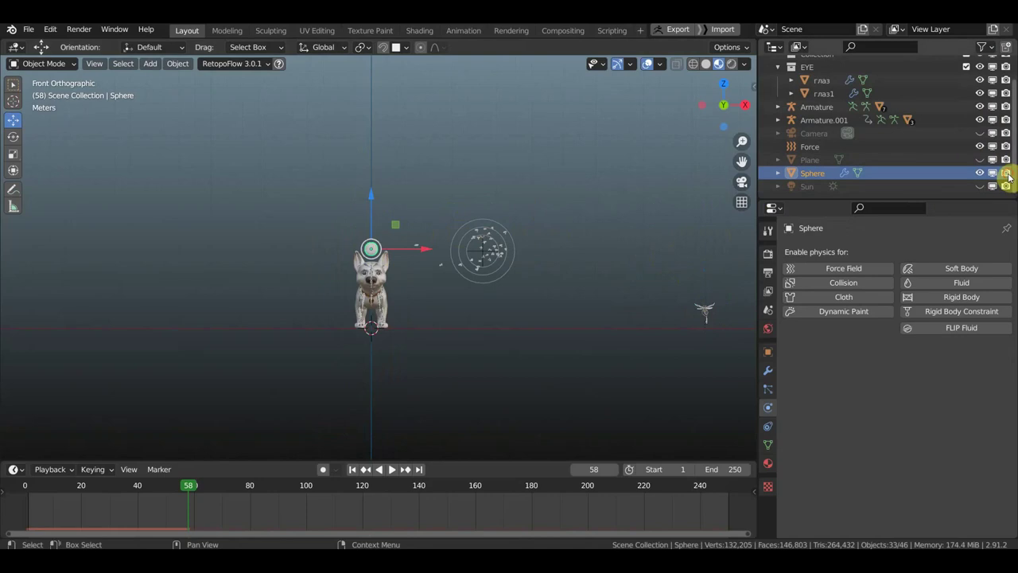
pyautogui.click(991, 173)
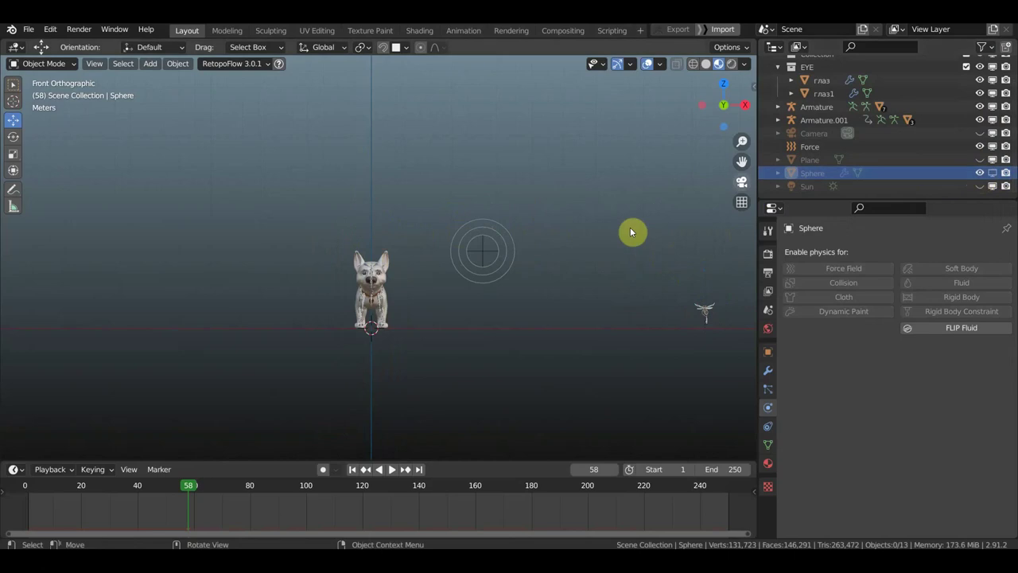
# Play the animation to watch the bug swarm around the force field
pyautogui.scroll(5, 523, 299)
pyautogui.scroll(1, 524, 299)
pyautogui.scroll(-1, 513, 299)
pyautogui.scroll(-1, 513, 299)
pyautogui.press('space')
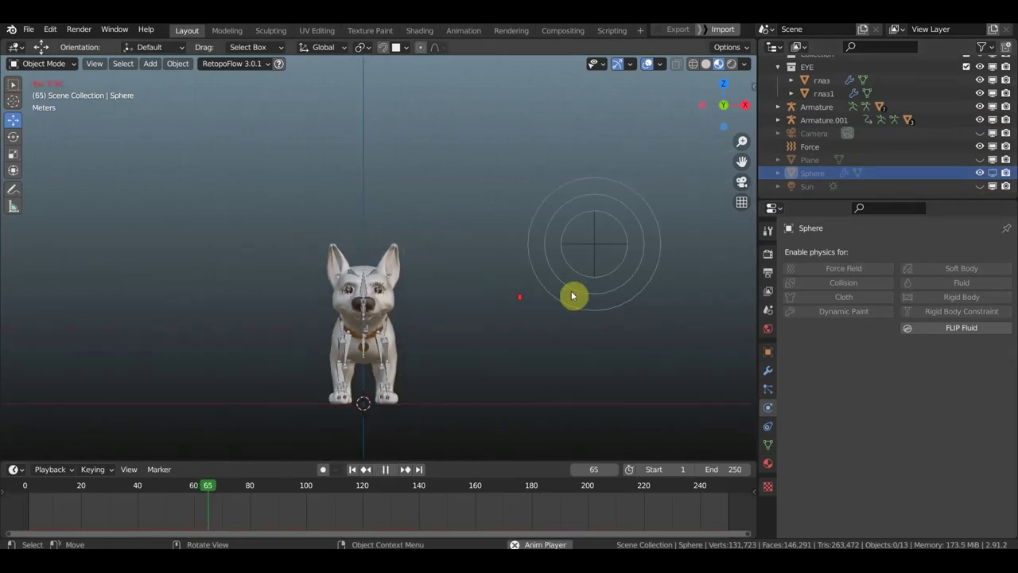
pyautogui.scroll(-2, 515, 298)
pyautogui.scroll(-2, 621, 291)
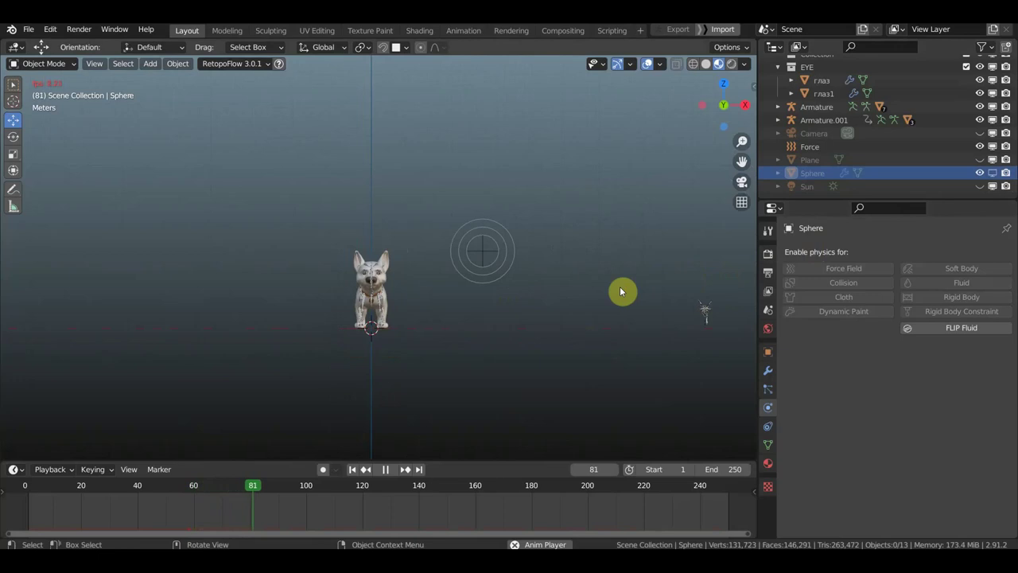
pyautogui.scroll(2, 598, 284)
pyautogui.scroll(1, 597, 284)
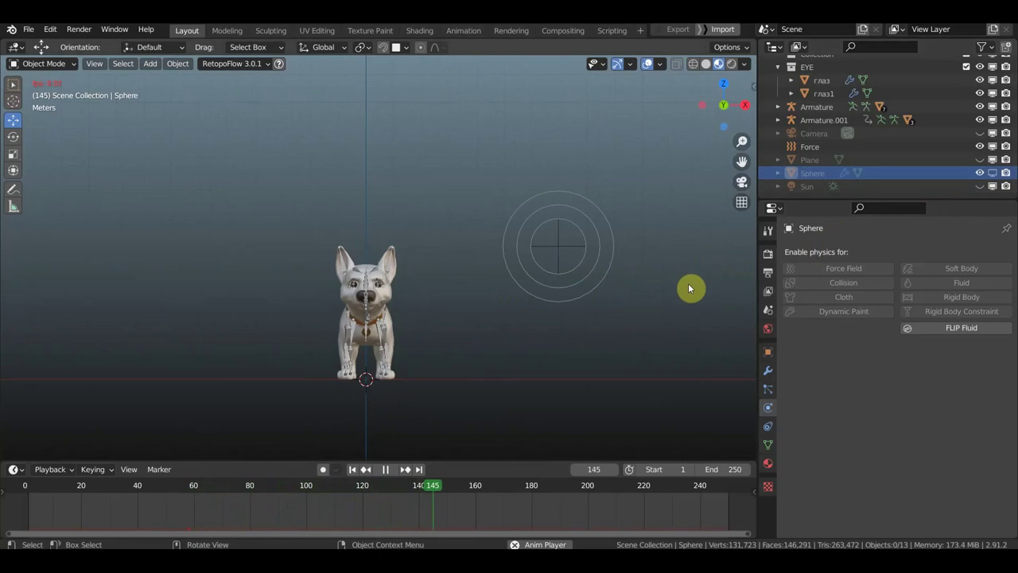
pyautogui.scroll(-3, 644, 307)
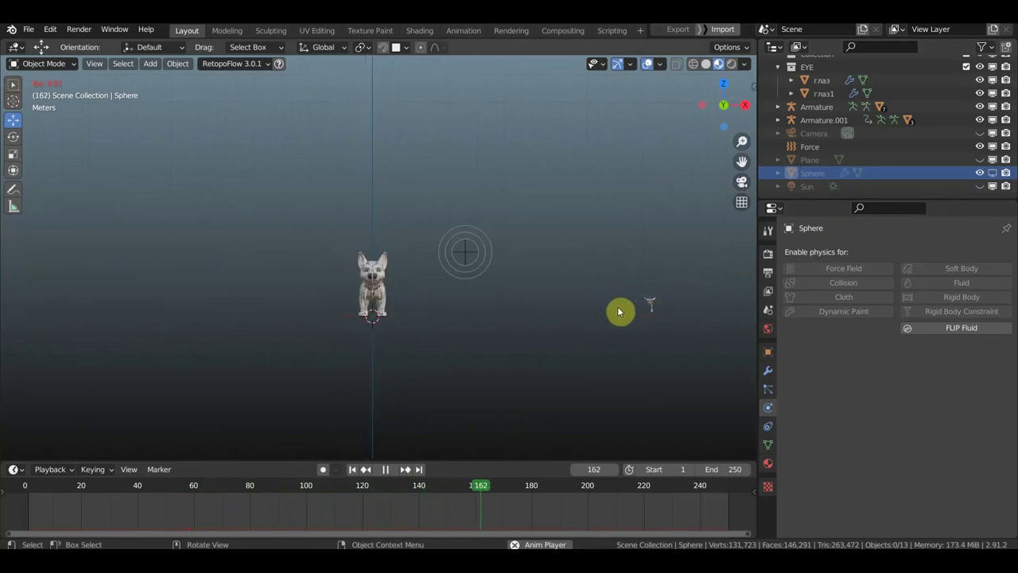
pyautogui.scroll(3, 565, 299)
pyautogui.scroll(1, 564, 299)
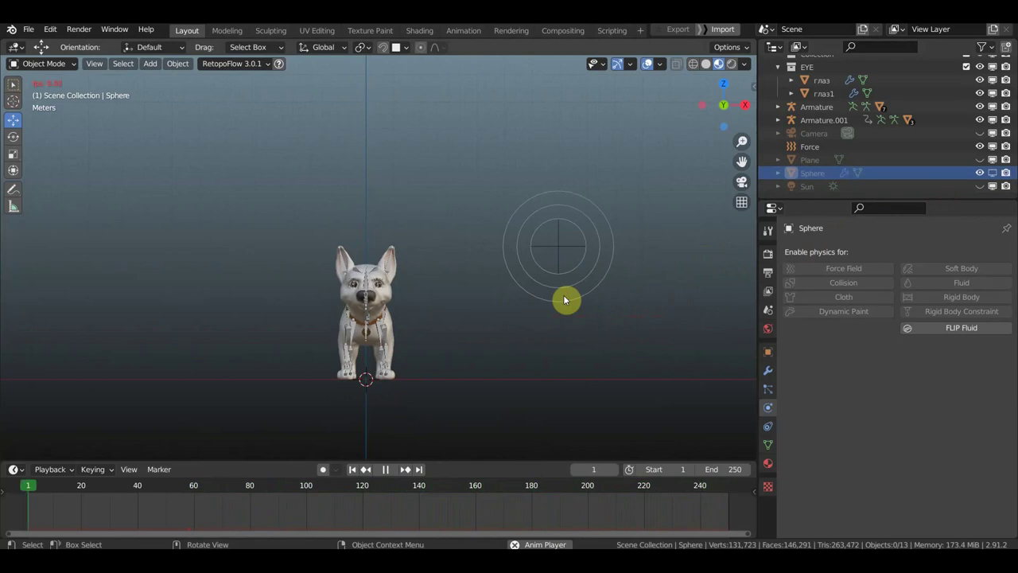
# Re-enable the sphere in the viewport, exclude it from renders, and stop at frame 141
pyautogui.click(992, 173)
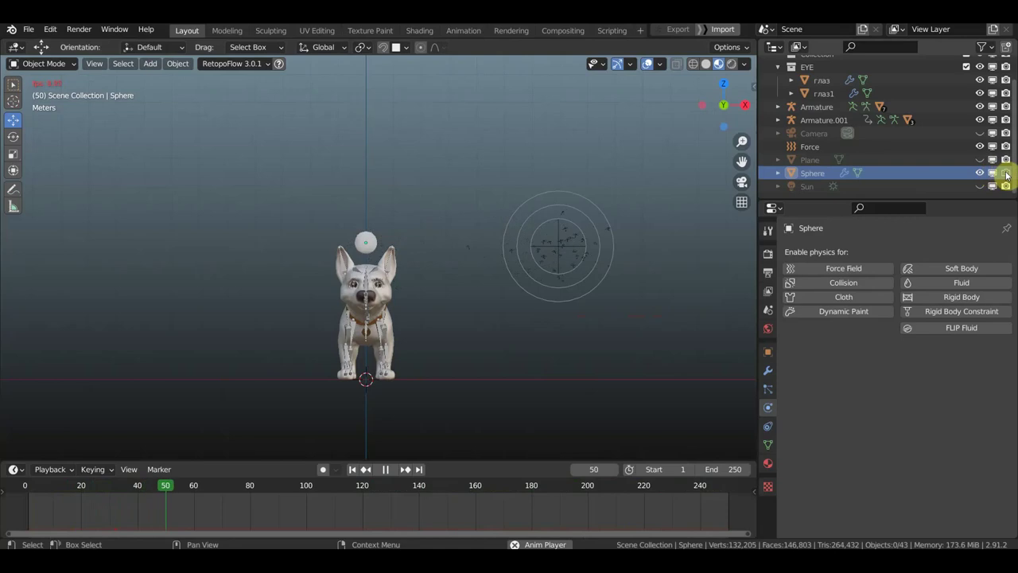
pyautogui.click(1006, 173)
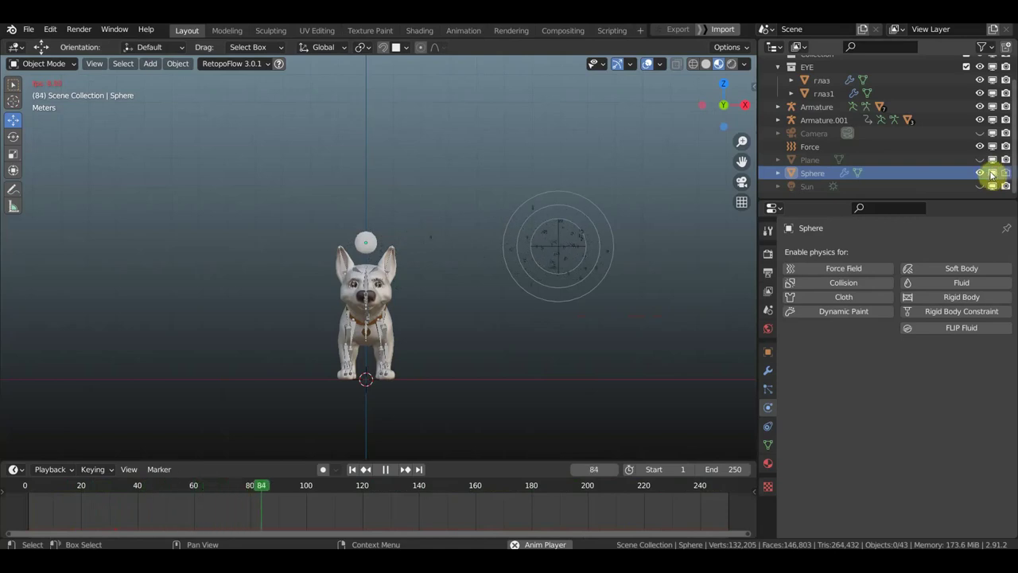
pyautogui.click(983, 174)
pyautogui.click(983, 173)
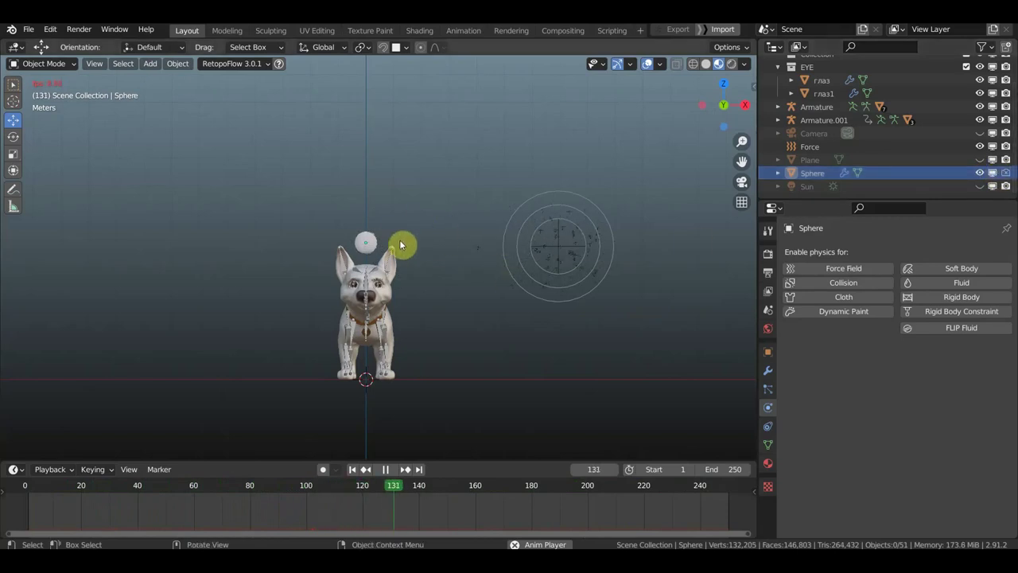
pyautogui.press('space')
pyautogui.keyDown('shift'); pyautogui.moveTo(425, 210); pyautogui.dragTo(423, 186, button='middle'); pyautogui.keyUp('shift')
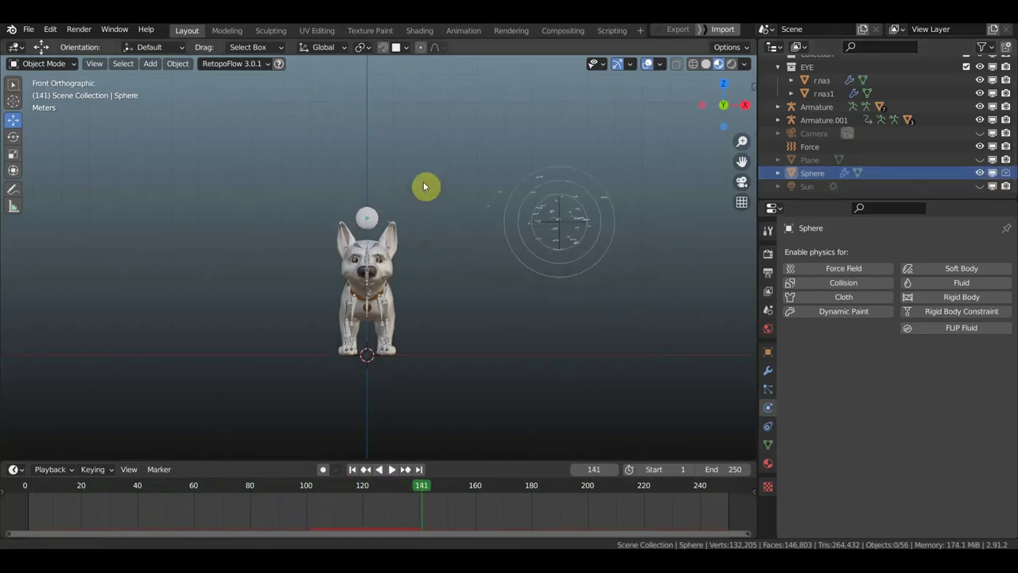
# View through the camera and set the render output folder to the Desktop
pyautogui.keyDown('shift'); pyautogui.scroll(-3, 423, 181); pyautogui.keyUp('shift')
pyautogui.press('KP_0')
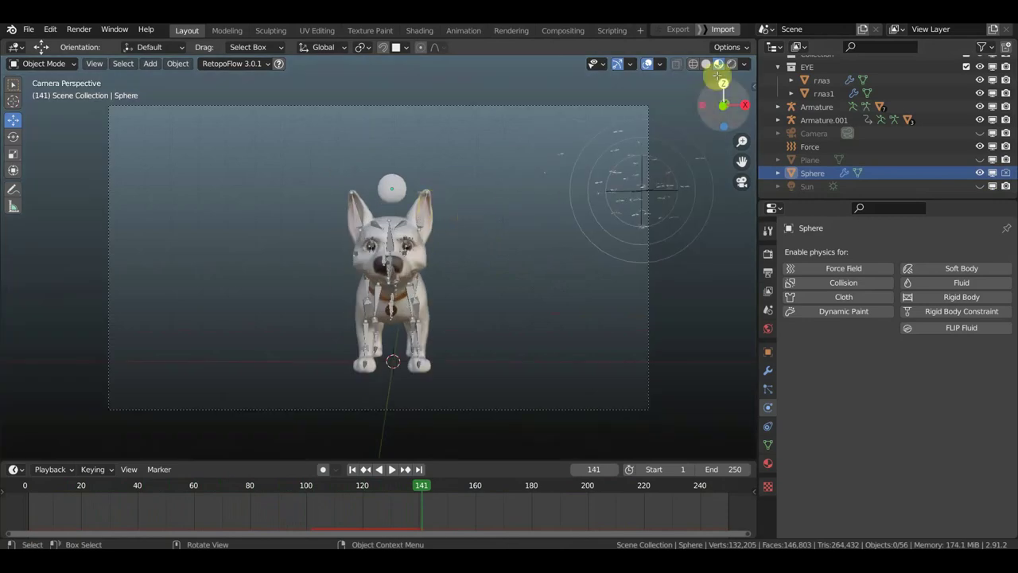
pyautogui.click(768, 272)
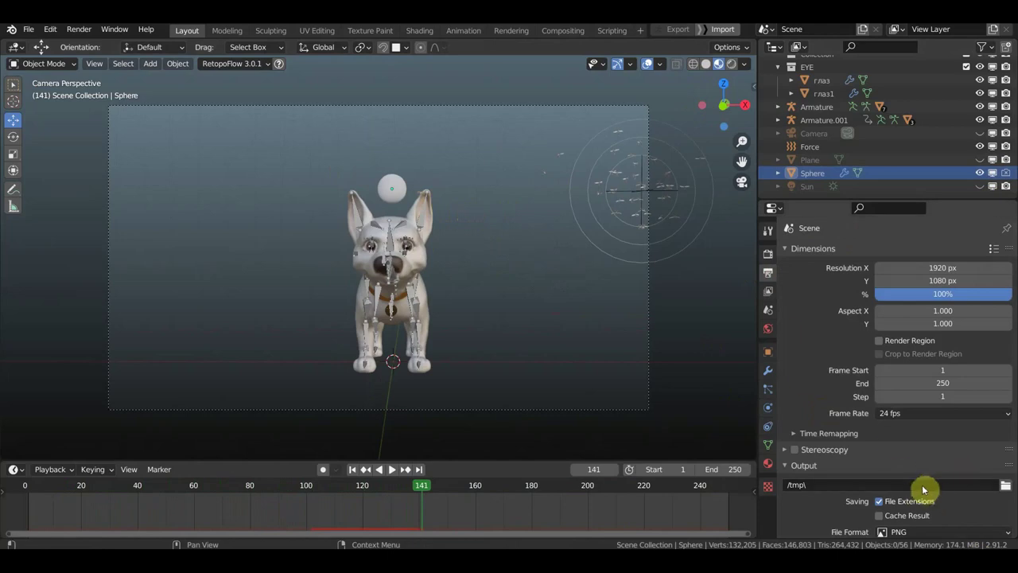
pyautogui.click(928, 486)
pyautogui.click(1005, 485)
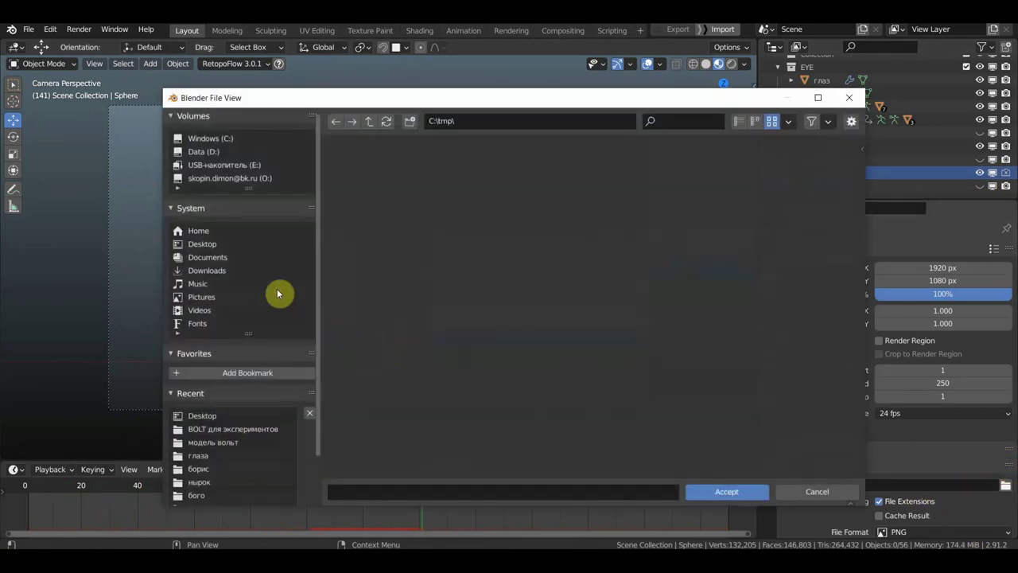
pyautogui.click(193, 245)
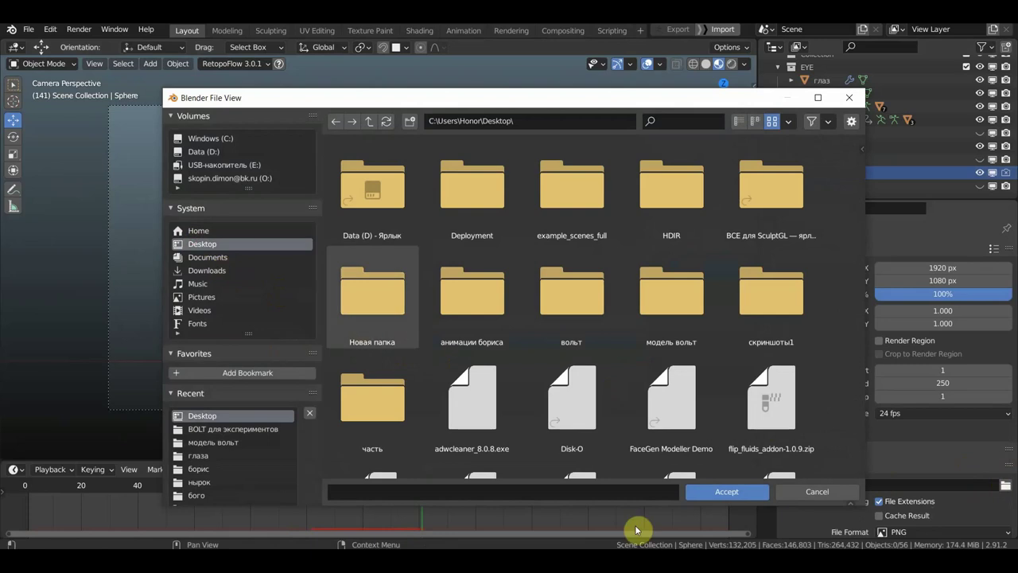
pyautogui.click(727, 486)
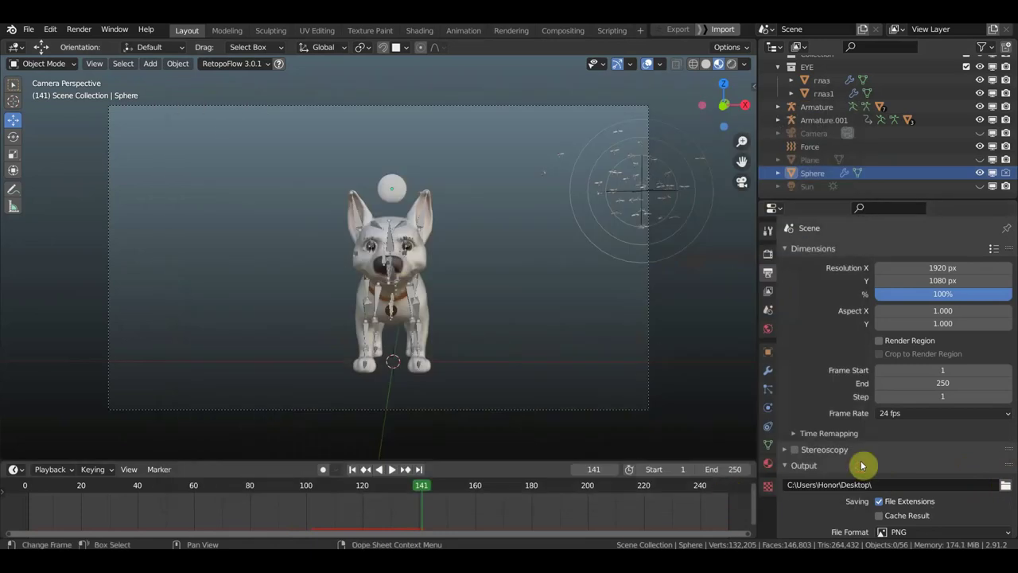
# Keep PNG as the output format and switch the viewport to Rendered shading
pyautogui.scroll(-1, 890, 461)
pyautogui.scroll(-3, 905, 458)
pyautogui.click(918, 420)
pyautogui.click(918, 420)
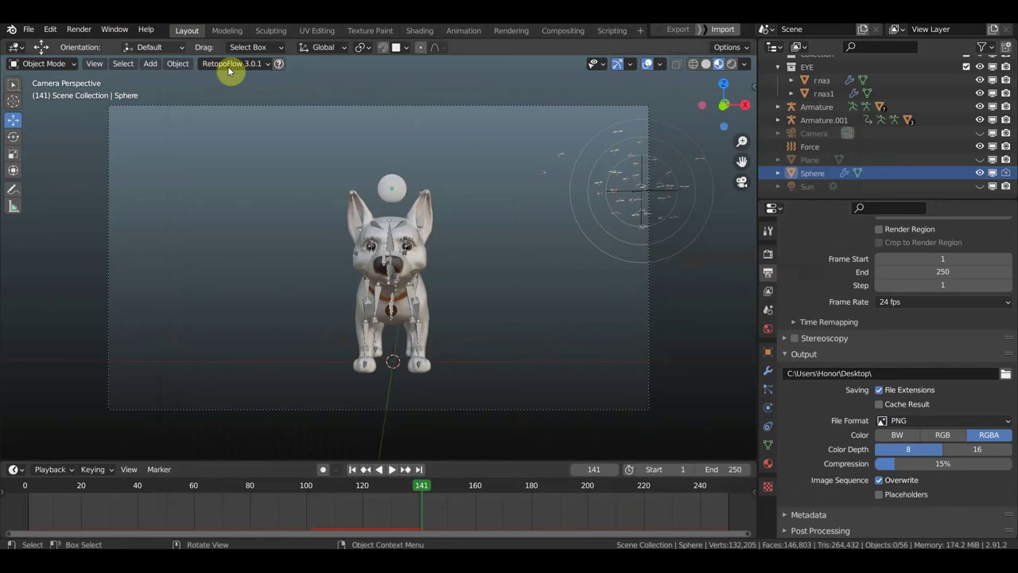
pyautogui.click(730, 66)
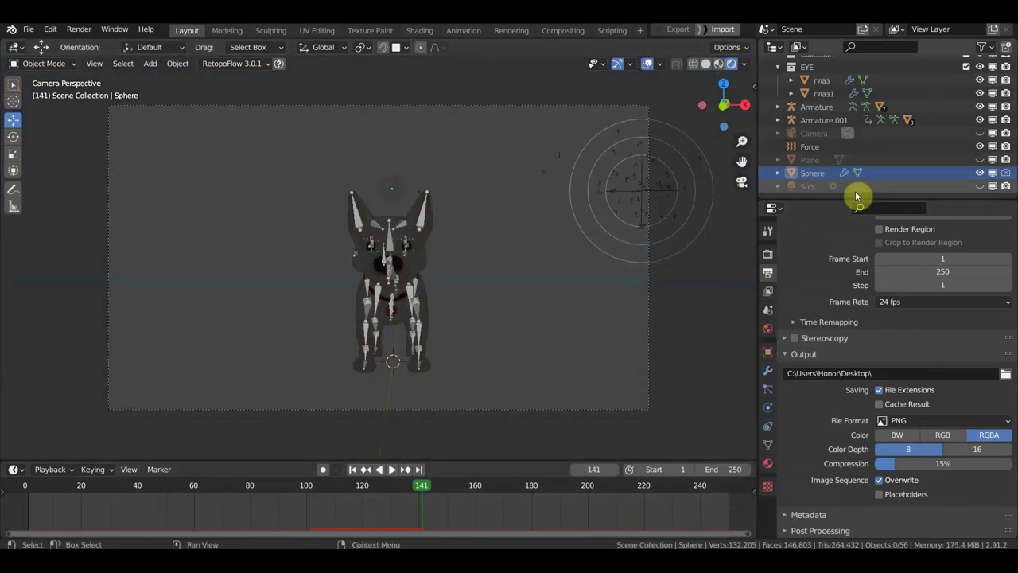
# Unhide the green ground plane and the sun, and orbit out of the camera view
pyautogui.click(980, 160)
pyautogui.click(979, 186)
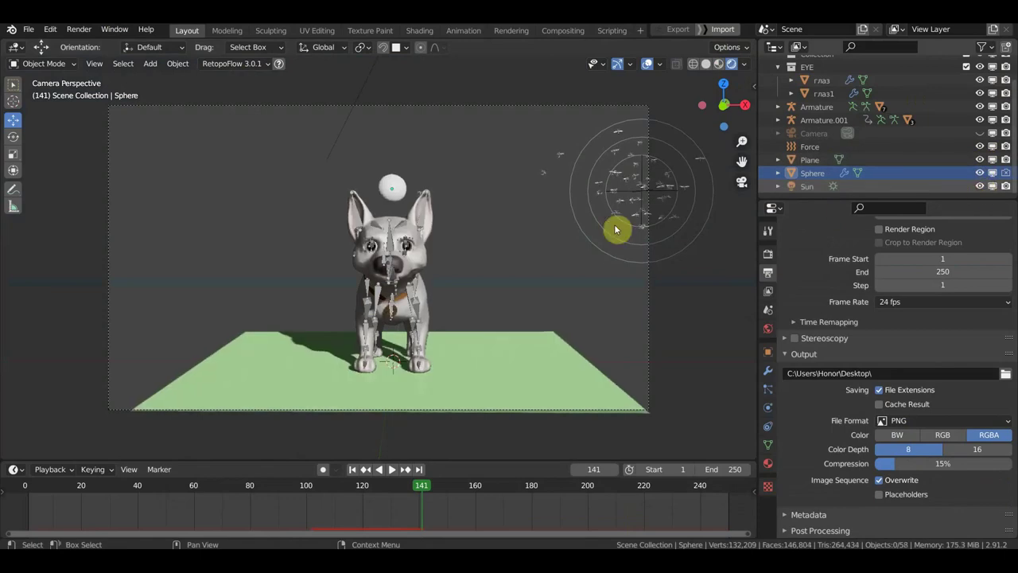
pyautogui.moveTo(642, 215); pyautogui.dragTo(645, 212, button='middle')
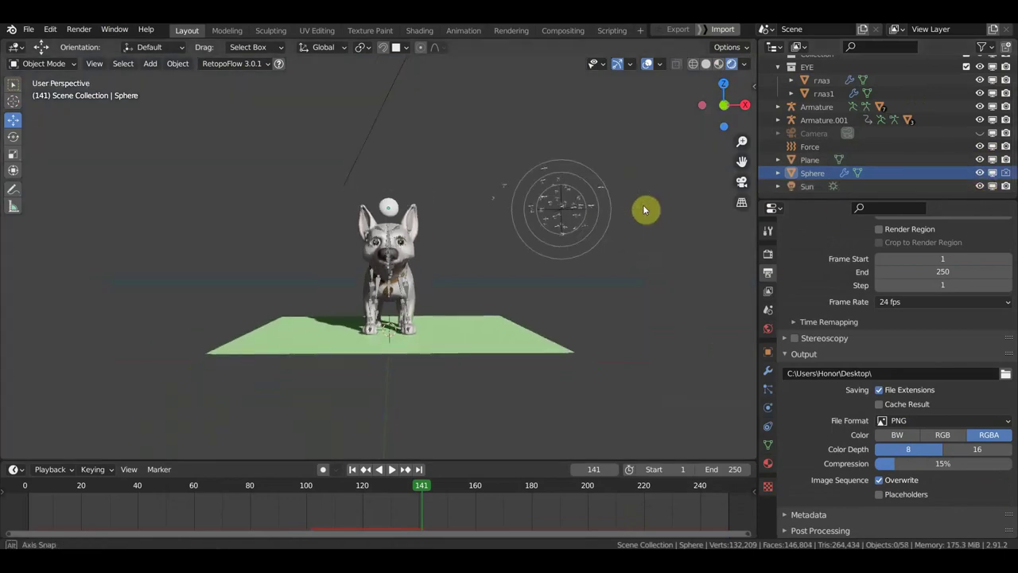
pyautogui.scroll(4, 437, 156)
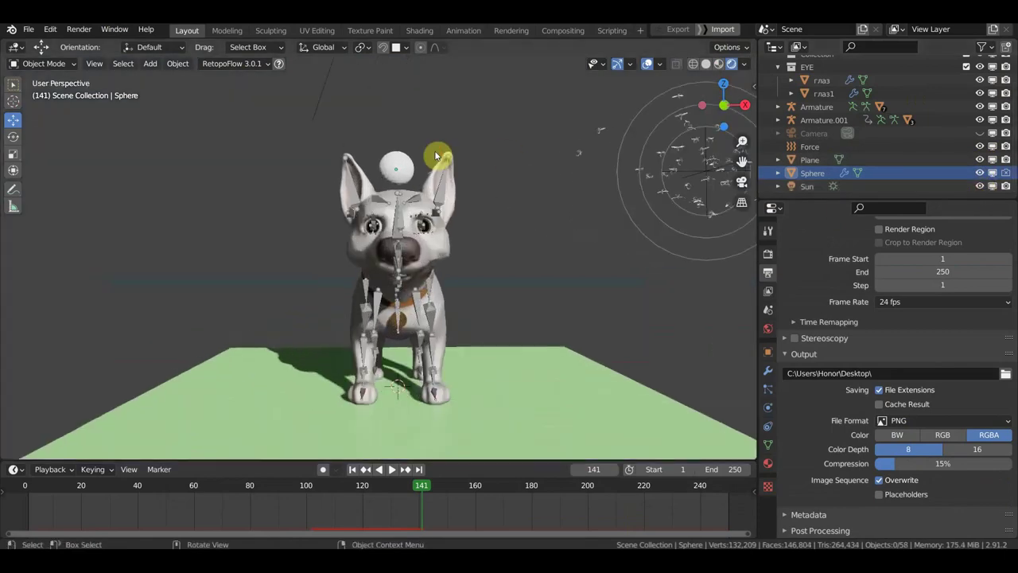
# Play the swarm to frame 153 with overlays briefly hidden, then select the force field
pyautogui.click(647, 63)
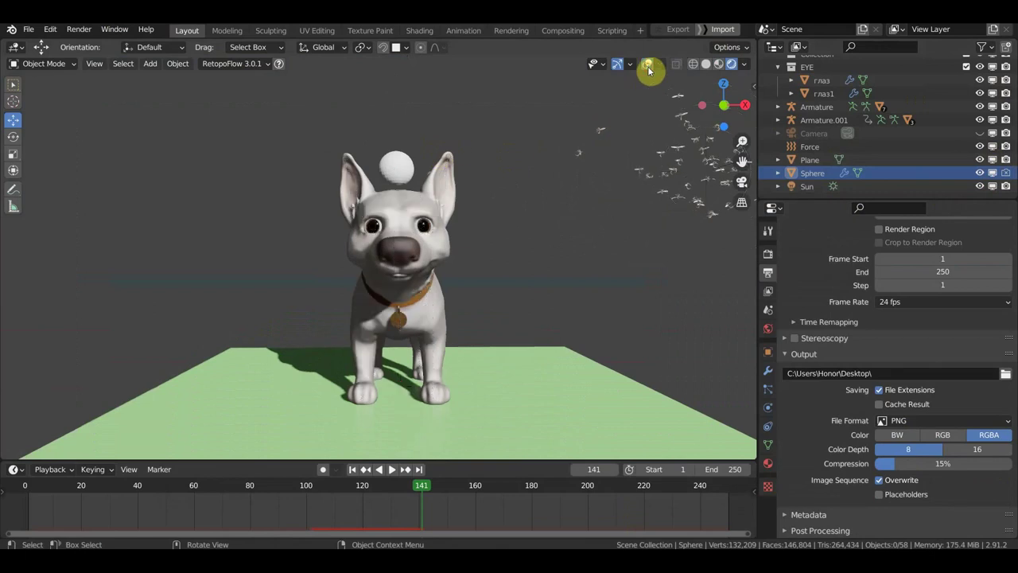
pyautogui.scroll(-3, 538, 202)
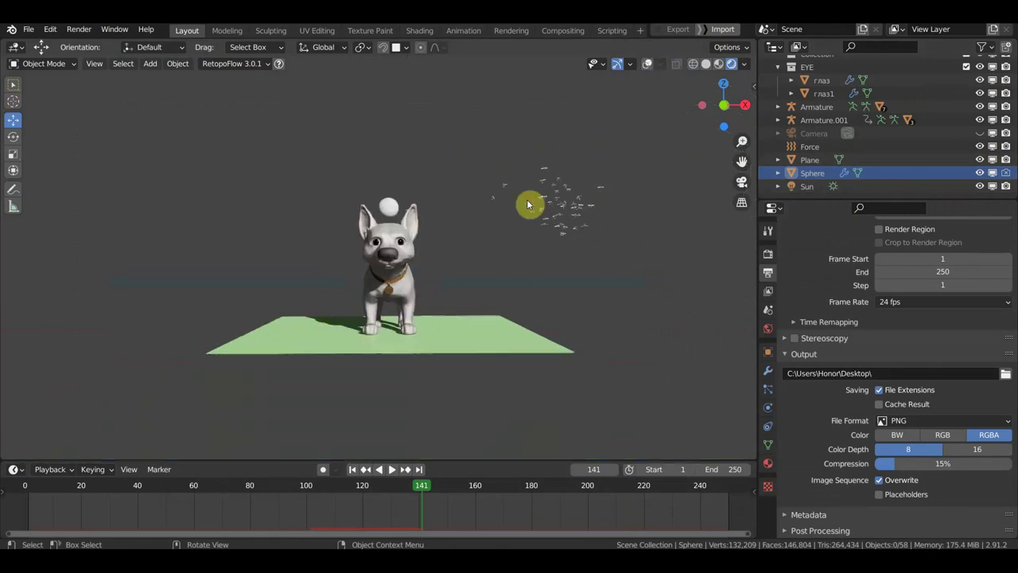
pyautogui.press('space')
pyautogui.press('space')
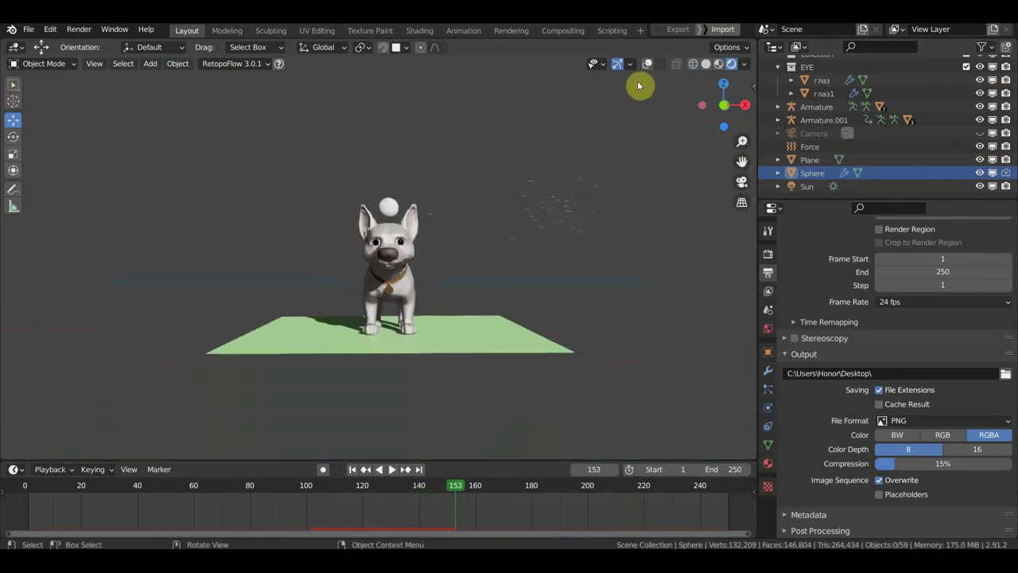
pyautogui.click(646, 67)
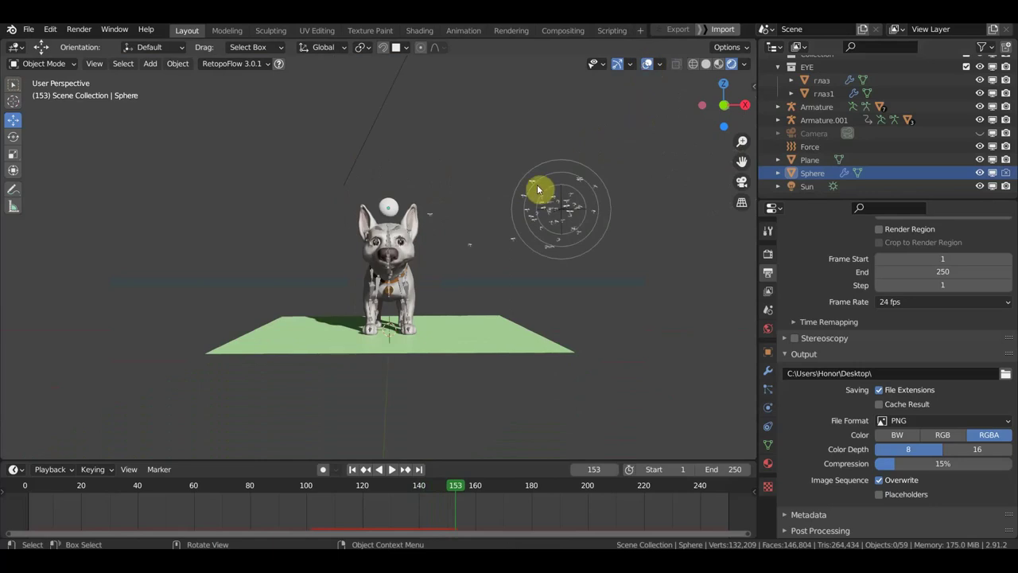
pyautogui.click(573, 168)
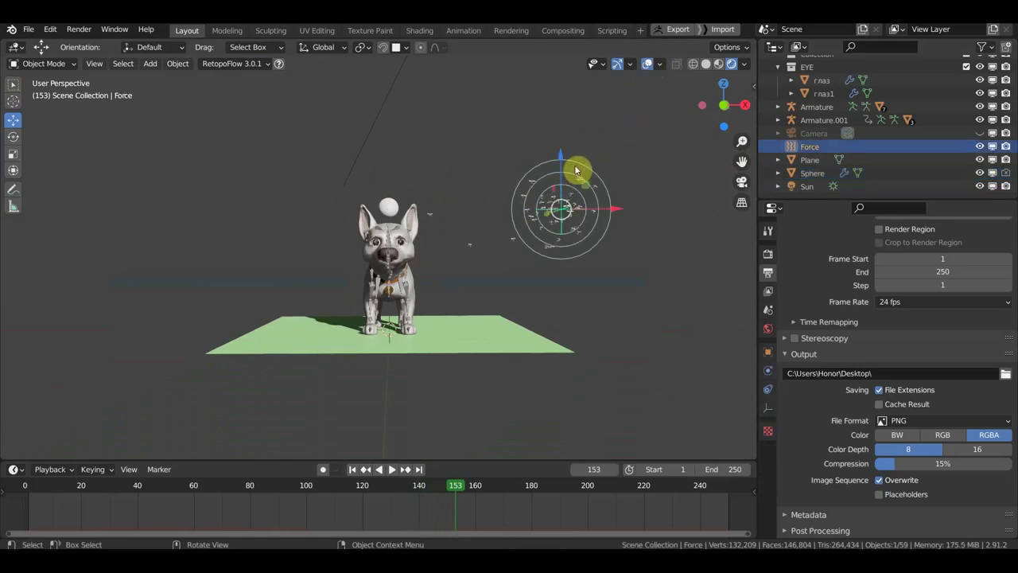
# Move the force field above the dog's head and play to frame 163
pyautogui.moveTo(576, 170); pyautogui.dragTo(433, 159)
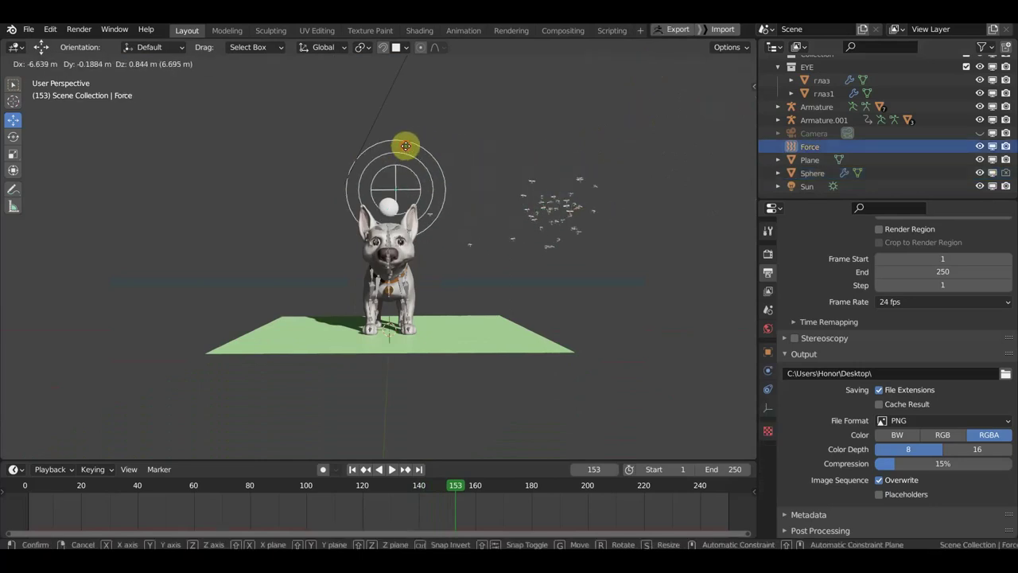
pyautogui.press('space')
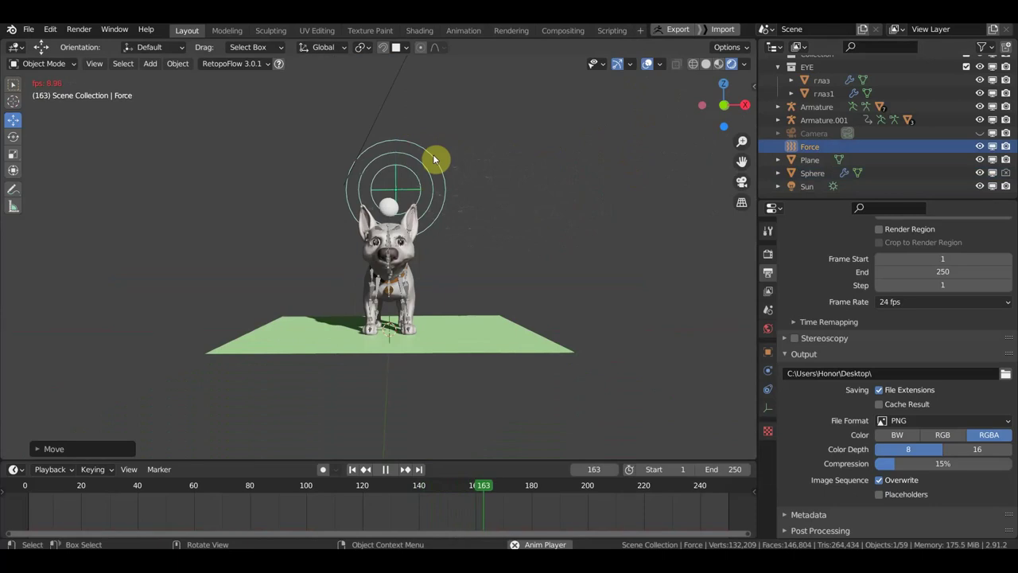
pyautogui.press('space')
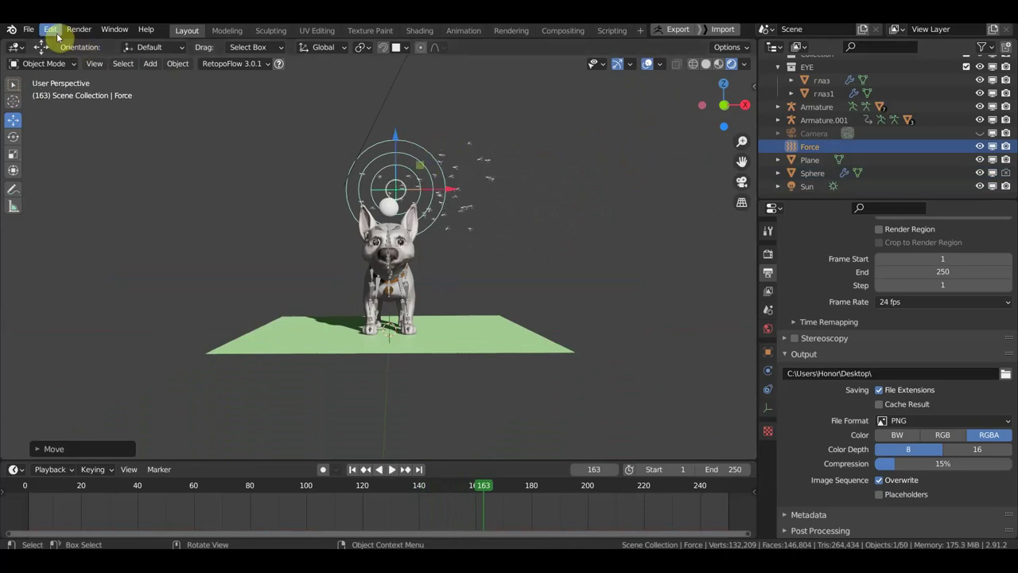
# Render a still image of frame 163 and close the Render Result window
pyautogui.click(77, 31)
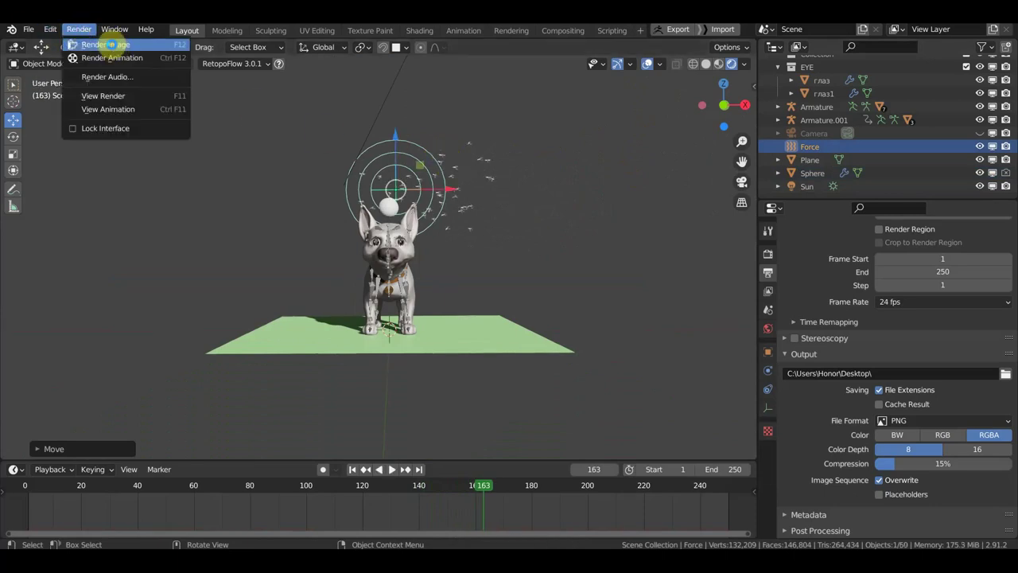
pyautogui.click(88, 39)
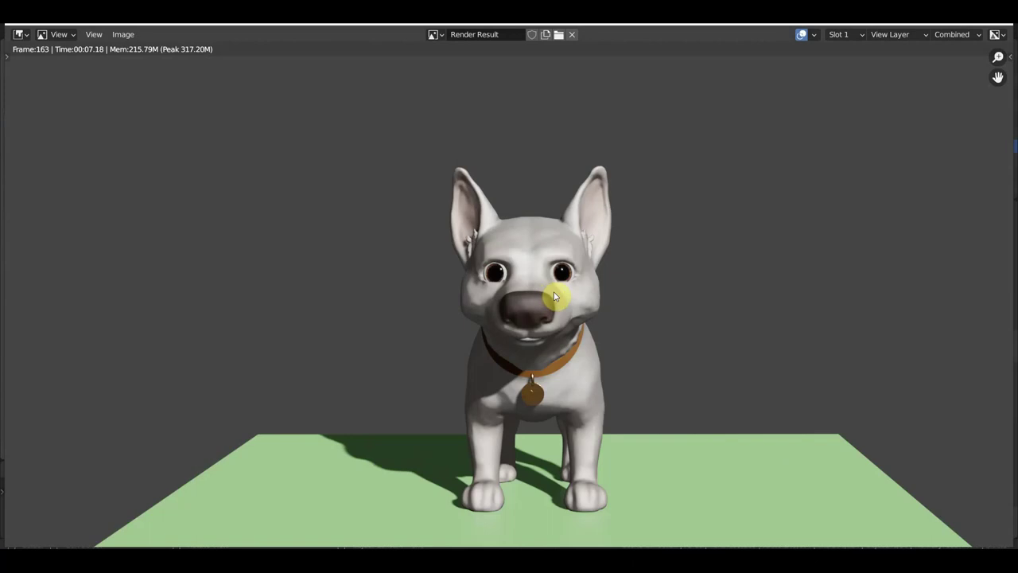
pyautogui.scroll(-2, 557, 295)
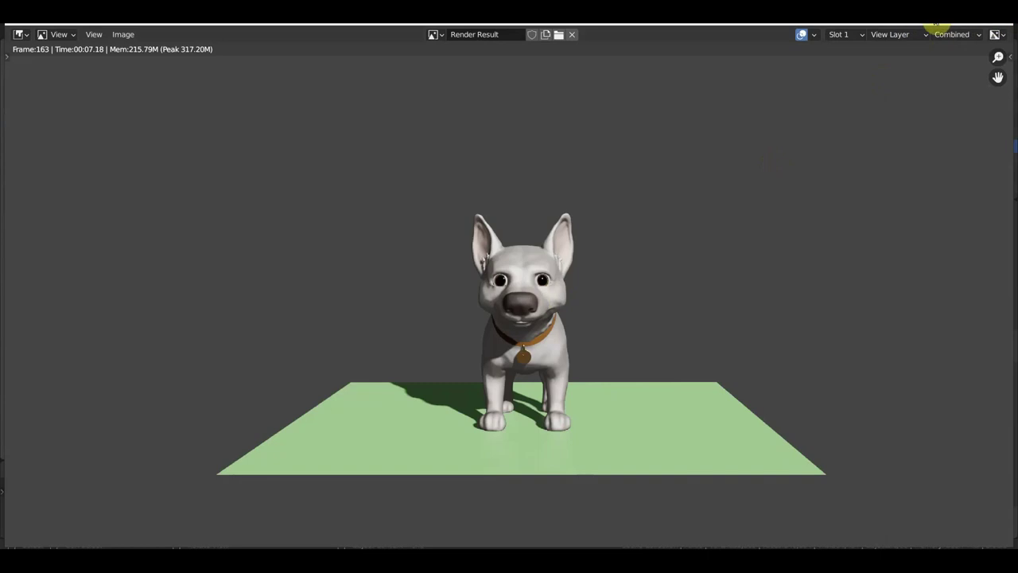
pyautogui.click(1004, 26)
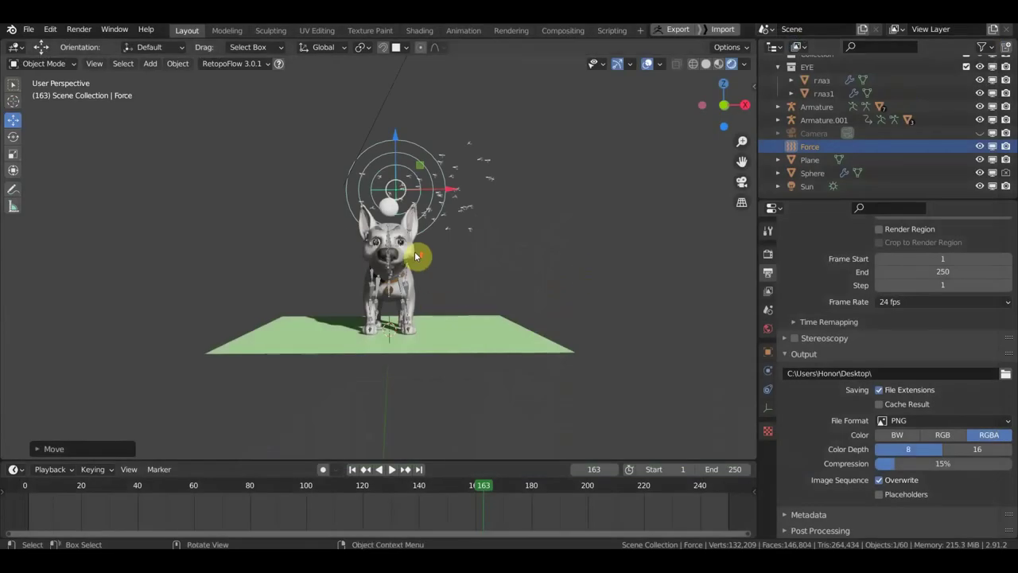
# Select the emitter sphere and hide it from the viewport
pyautogui.scroll(2, 414, 255)
pyautogui.scroll(1, 409, 230)
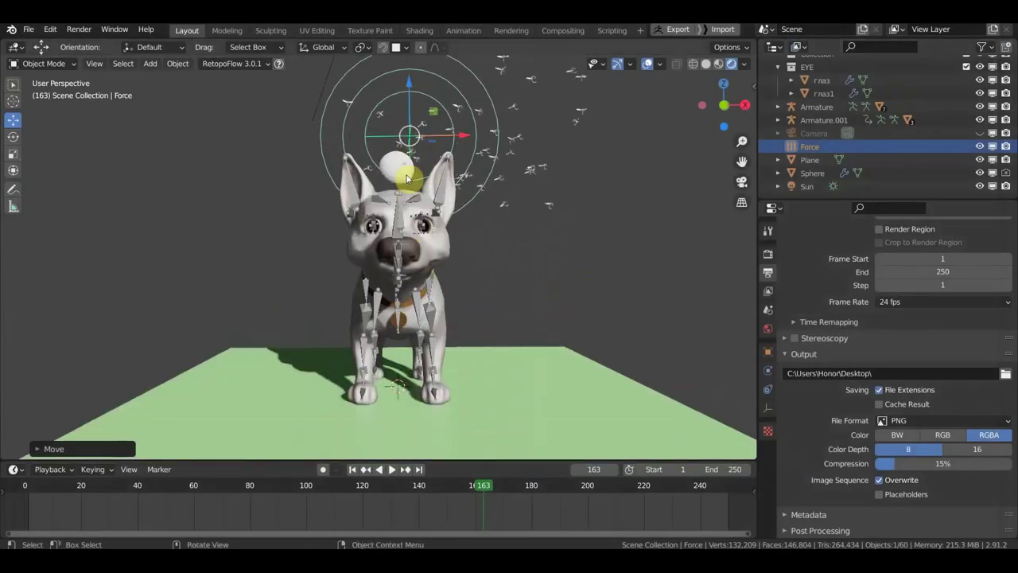
pyautogui.click(536, 173)
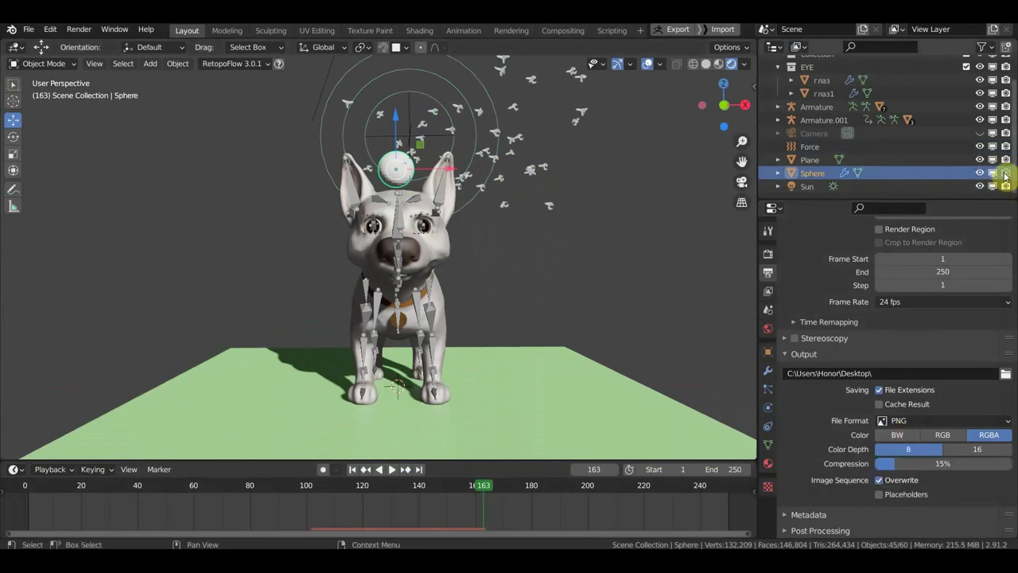
pyautogui.click(1004, 174)
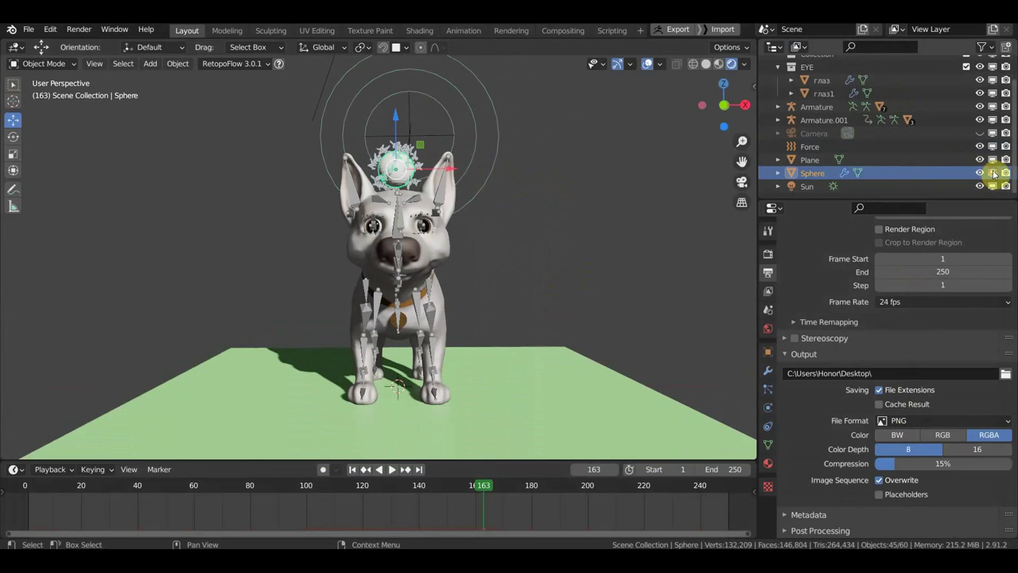
pyautogui.click(993, 173)
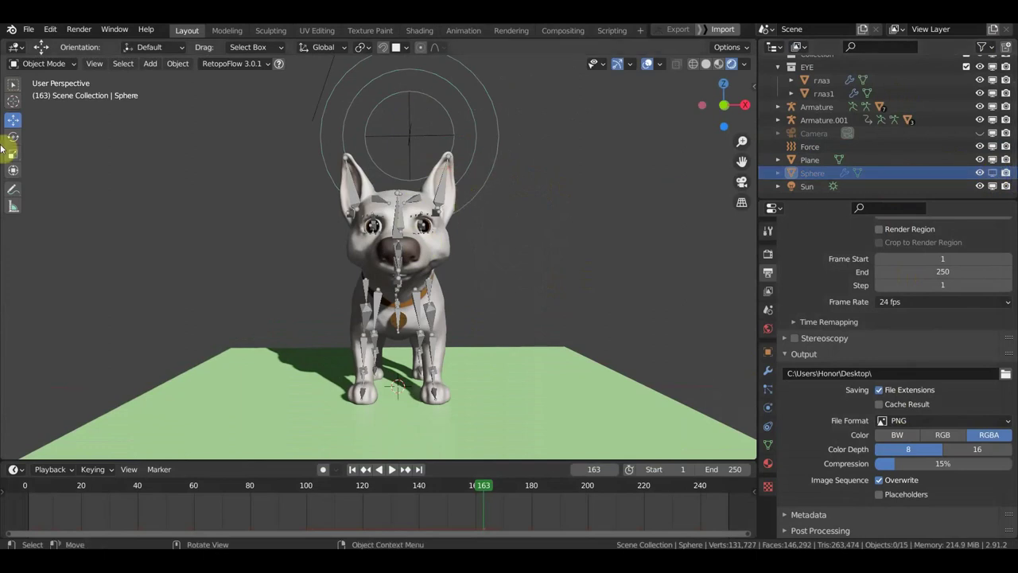
# Render frame 163 again and close the Render Result window
pyautogui.click(79, 28)
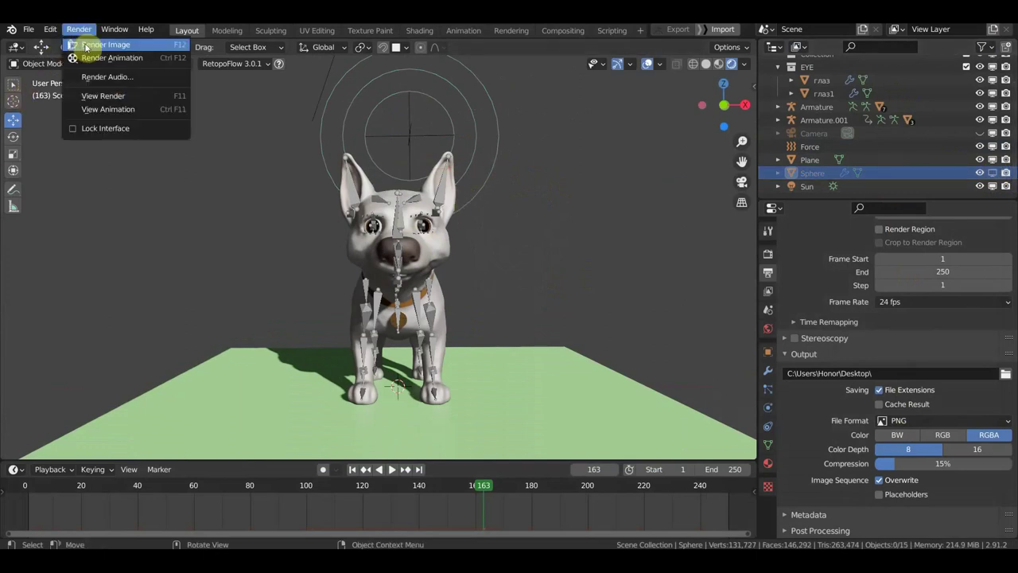
pyautogui.click(85, 44)
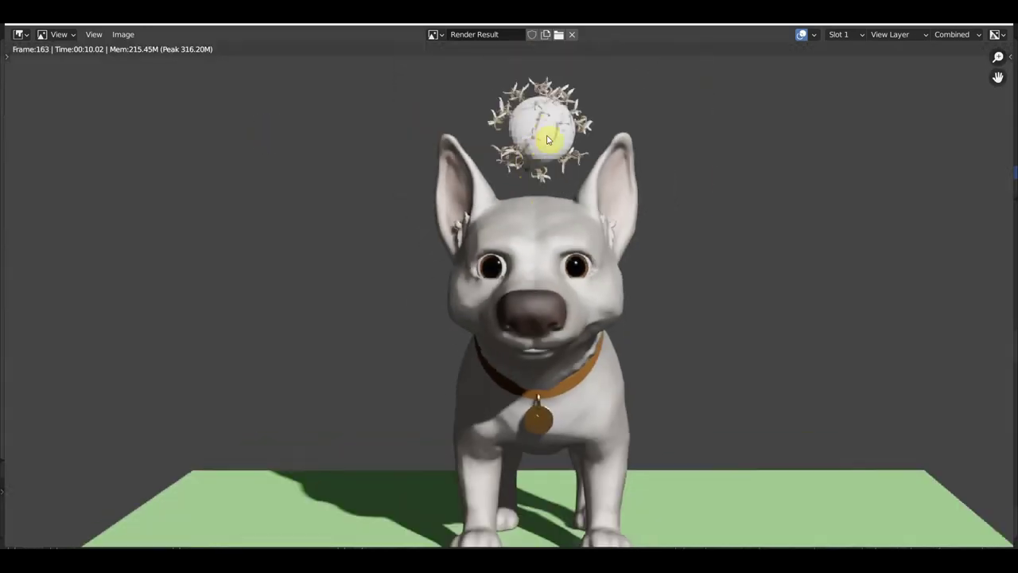
pyautogui.scroll(-2, 554, 167)
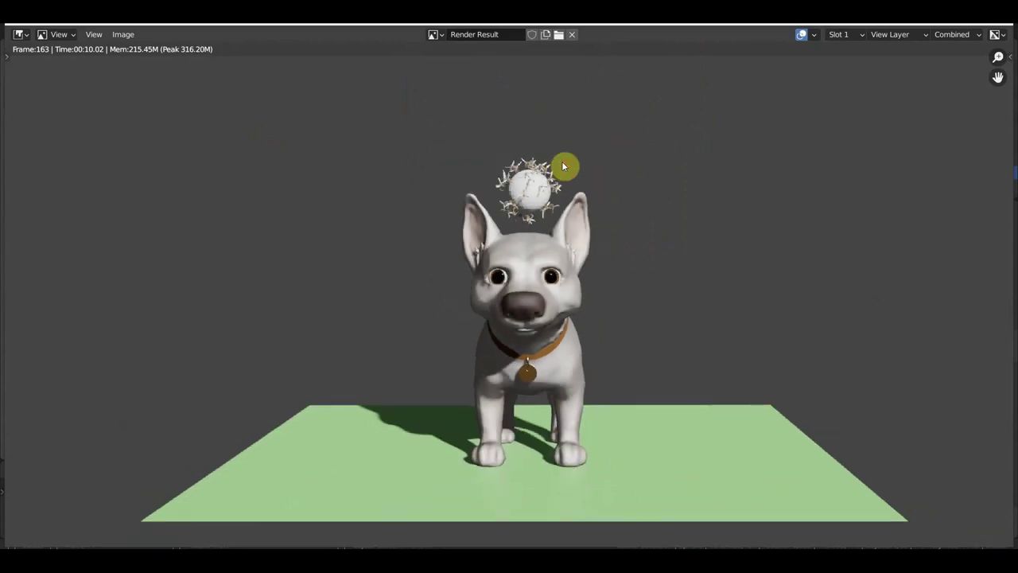
pyautogui.click(990, 27)
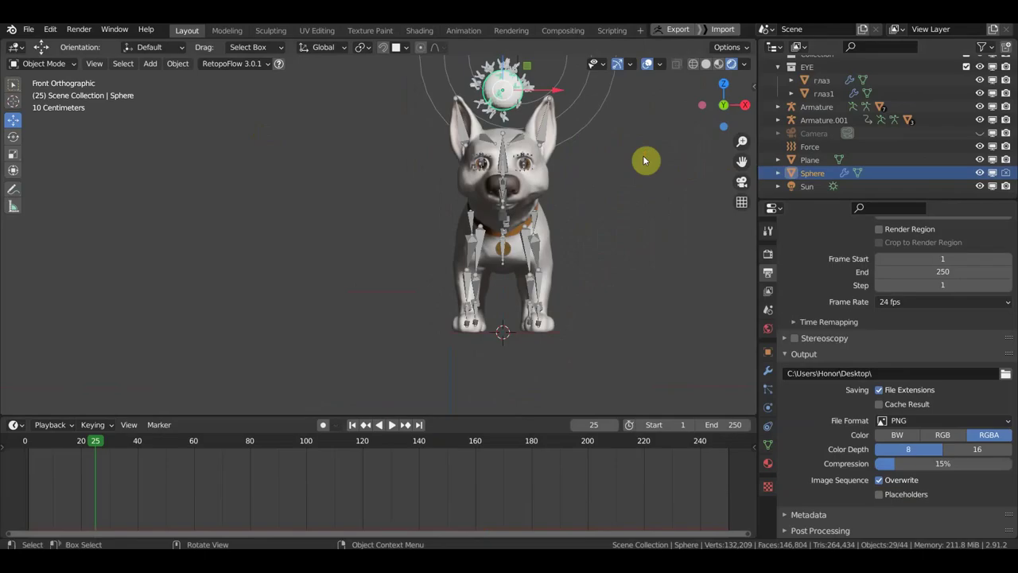
# Recentre the view on the dog and exclude the emitter sphere from final renders
pyautogui.moveTo(623, 226)
pyautogui.keyDown('shift'); pyautogui.mouseDown(button='middle')
pyautogui.moveTo(556, 250)
pyautogui.moveTo(534, 271)
pyautogui.mouseUp(button='middle'); pyautogui.keyUp('shift')
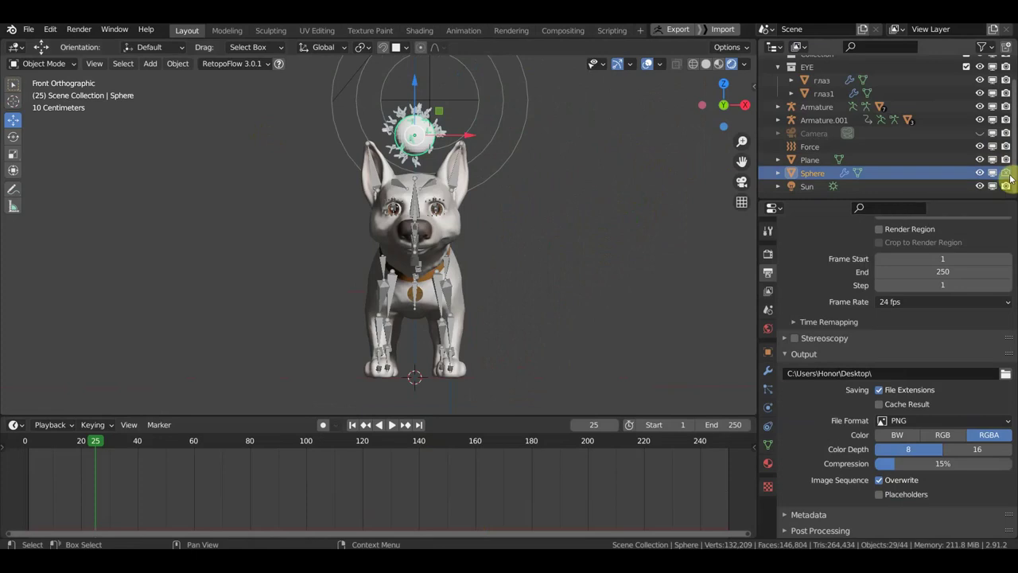
pyautogui.click(1005, 173)
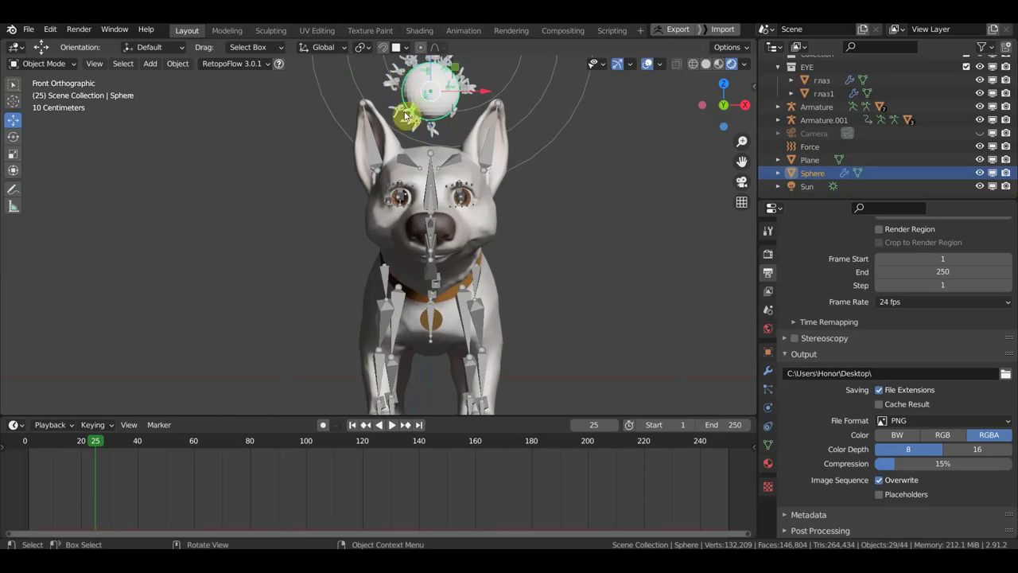
pyautogui.scroll(-2, 445, 127)
pyautogui.scroll(-2, 483, 128)
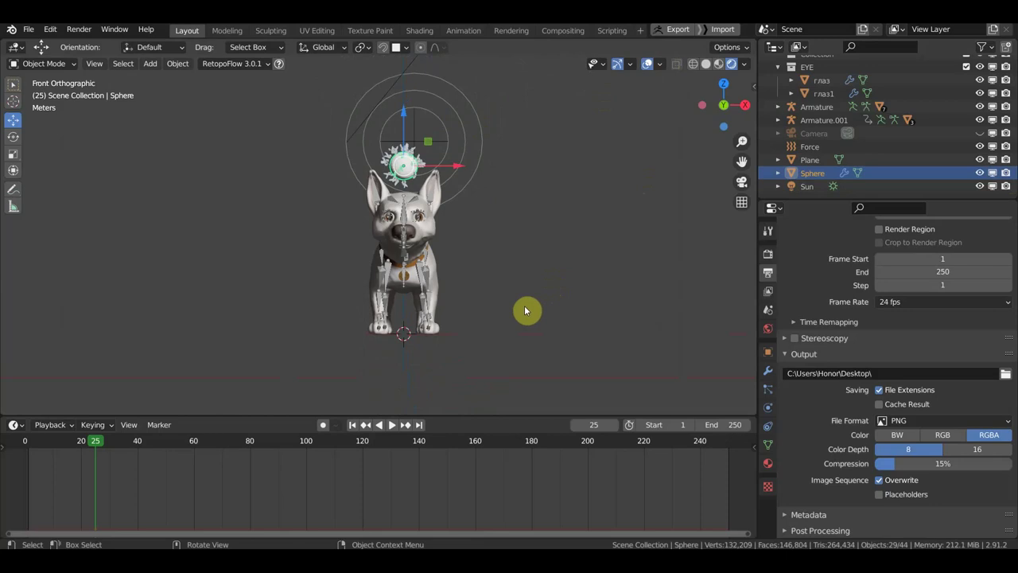
# Move the sphere left of the dog near the ground and scale it to 0.287
pyautogui.press('g')
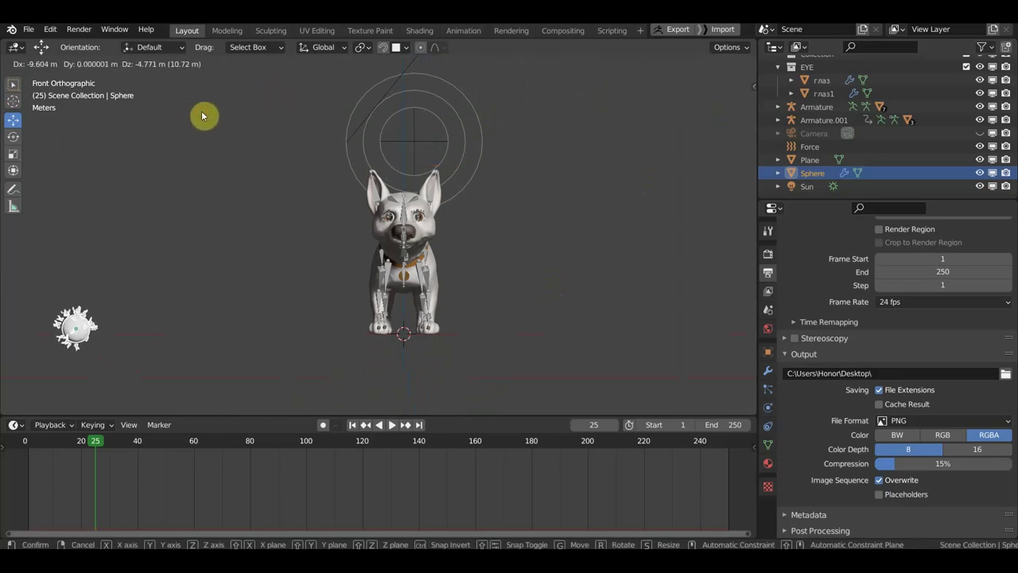
pyautogui.click(201, 113)
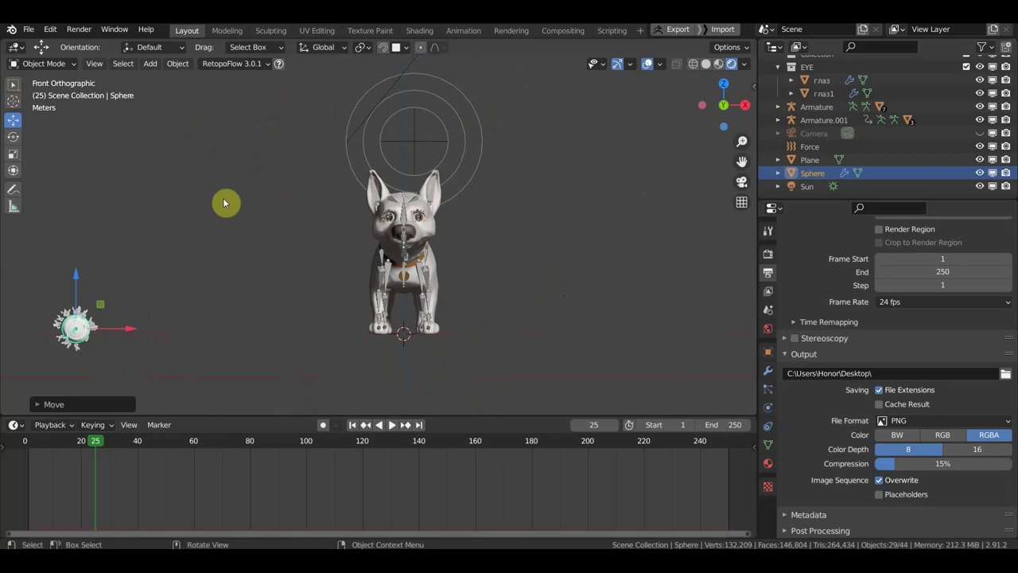
pyautogui.press('s')
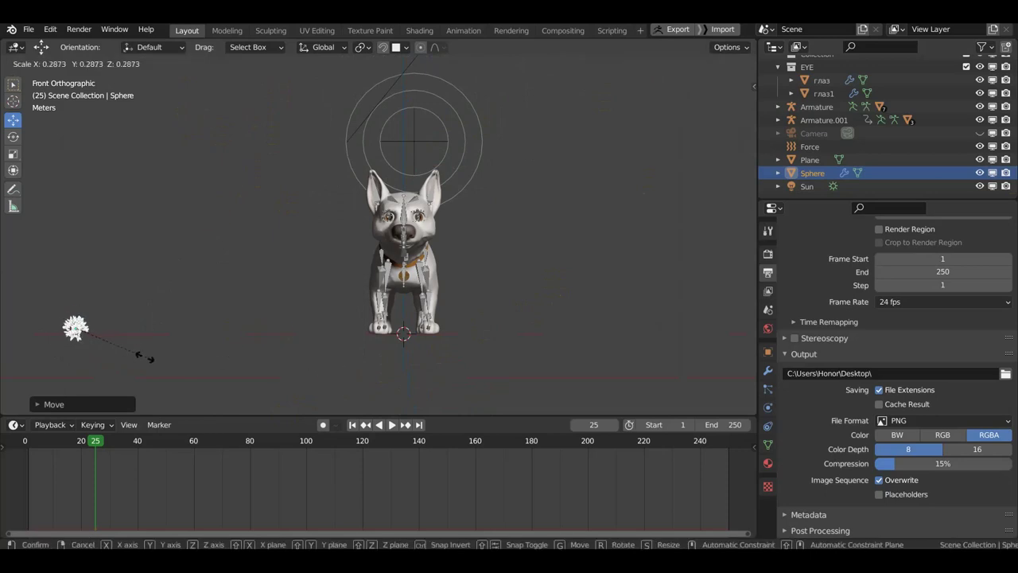
pyautogui.click(118, 352)
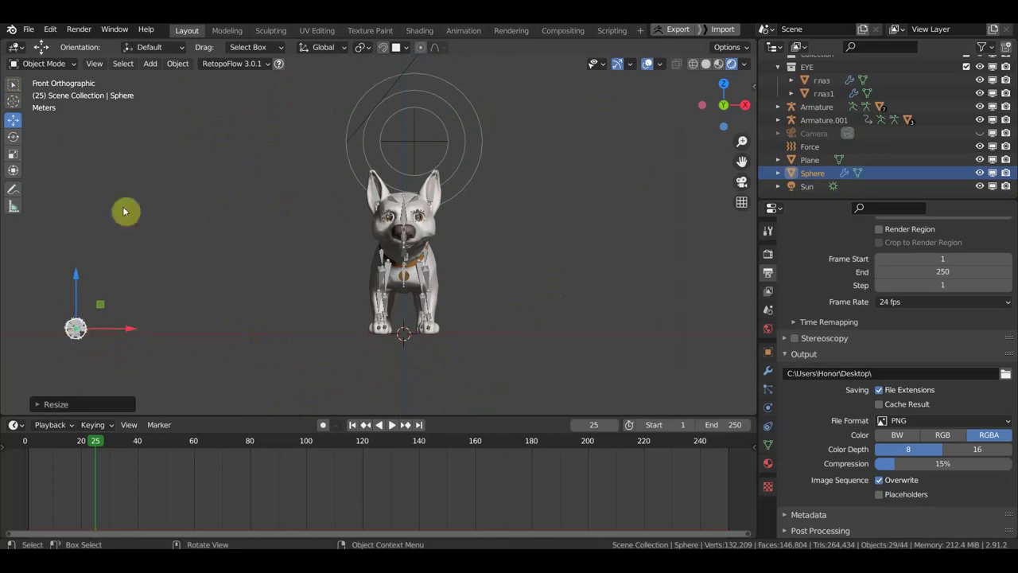
pyautogui.click(178, 64)
pyautogui.moveTo(198, 133)
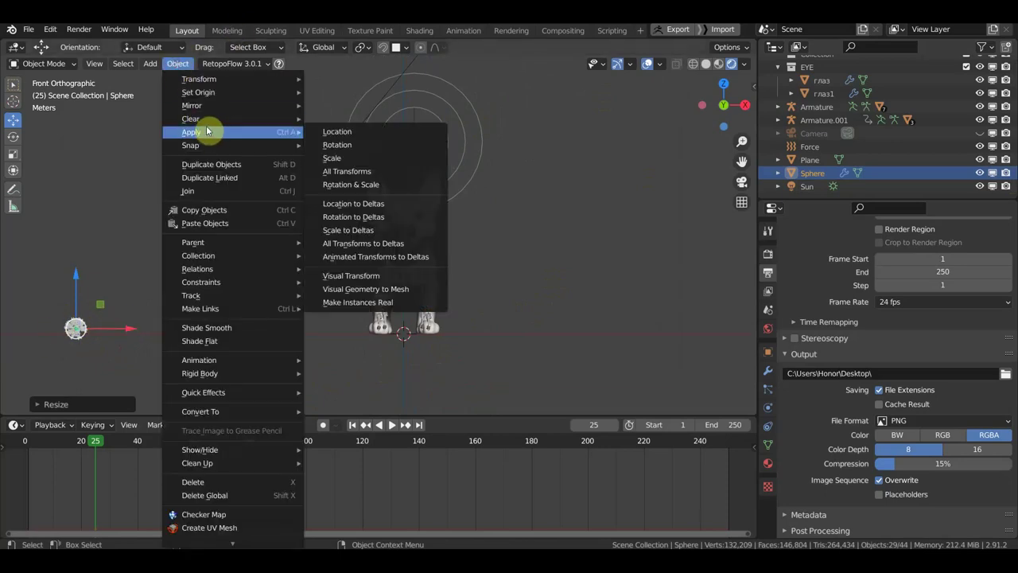
# Apply Animated Transforms to Deltas on the sphere and briefly play the simulation
pyautogui.click(389, 256)
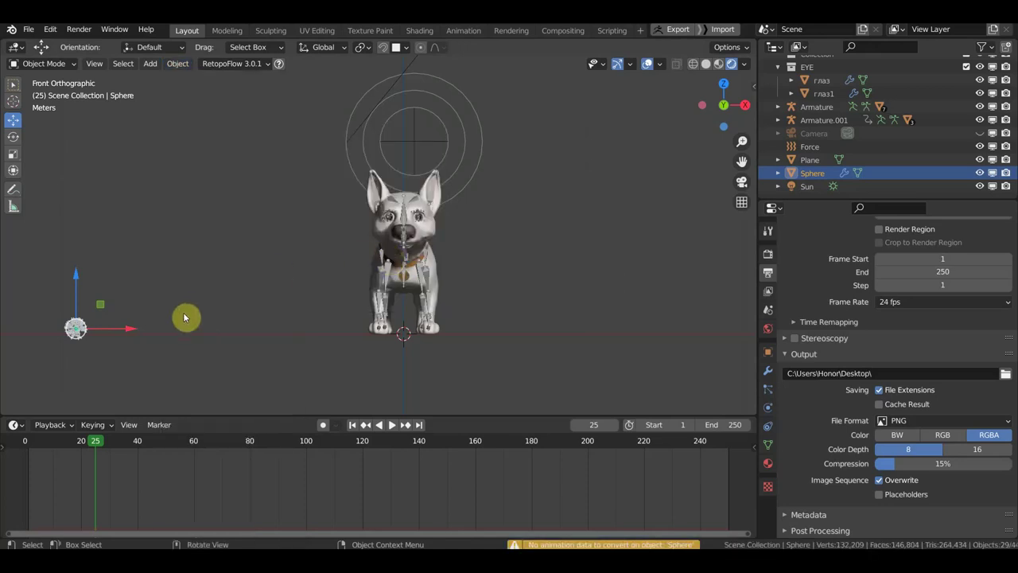
pyautogui.press('space')
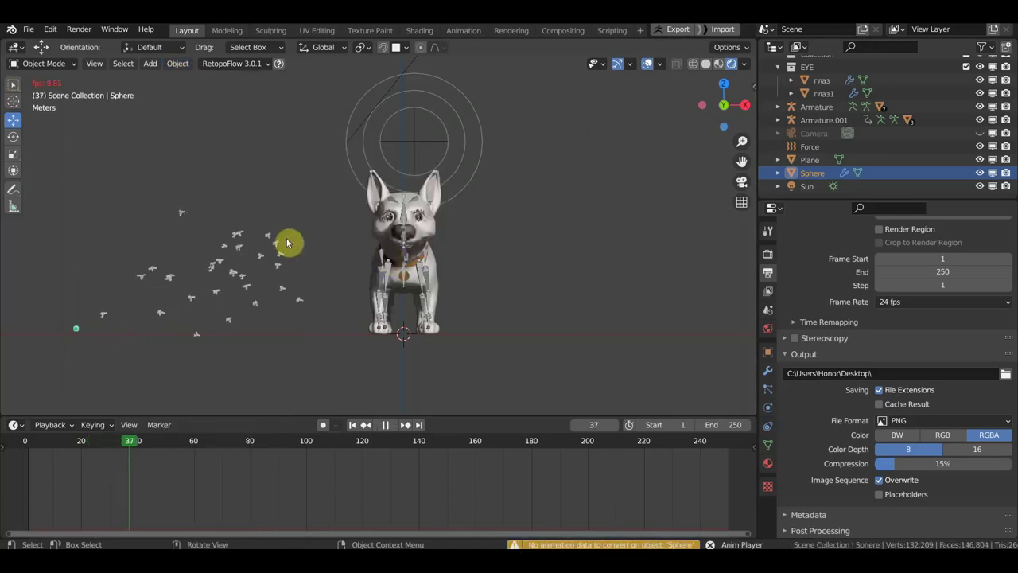
pyautogui.press('space')
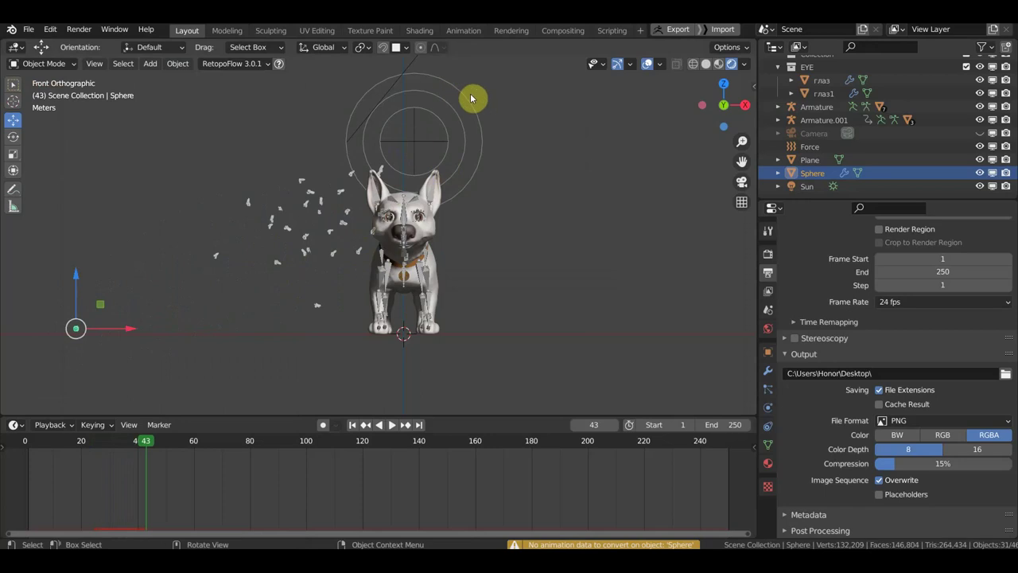
# Check the Force field's physics settings, reselect the sphere, and play the swarm to frame 49
pyautogui.click(470, 108)
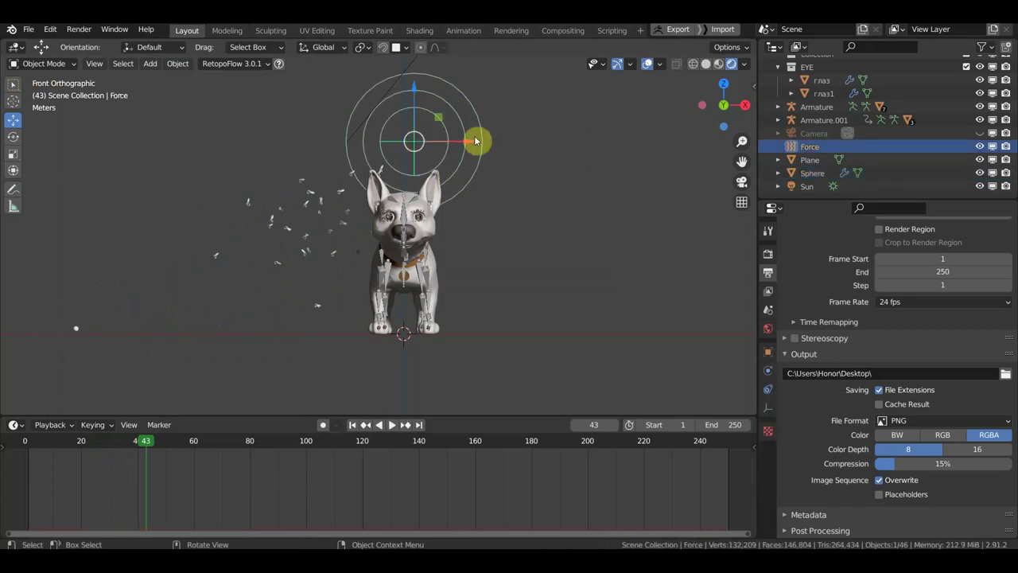
pyautogui.click(768, 372)
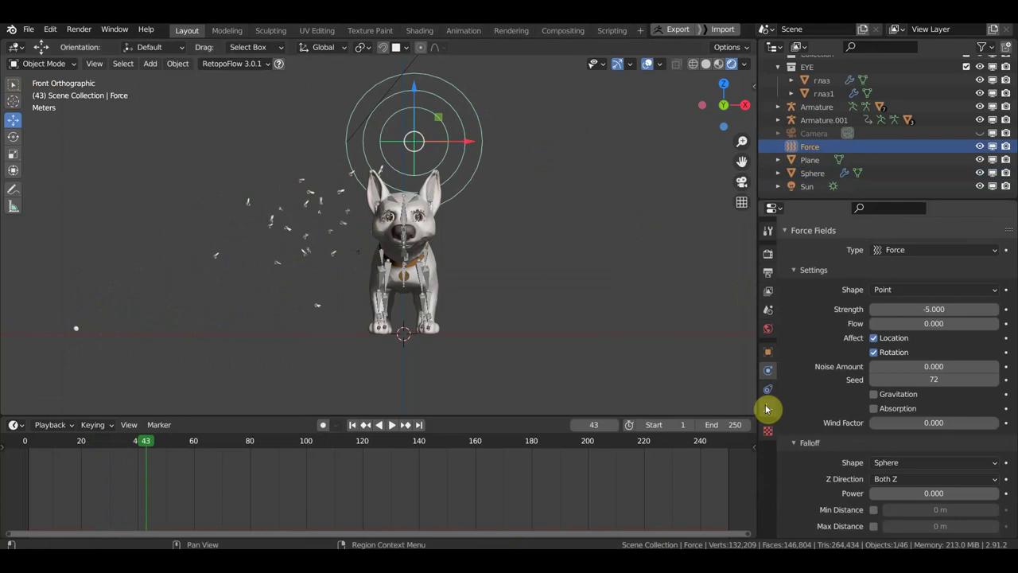
pyautogui.click(341, 227)
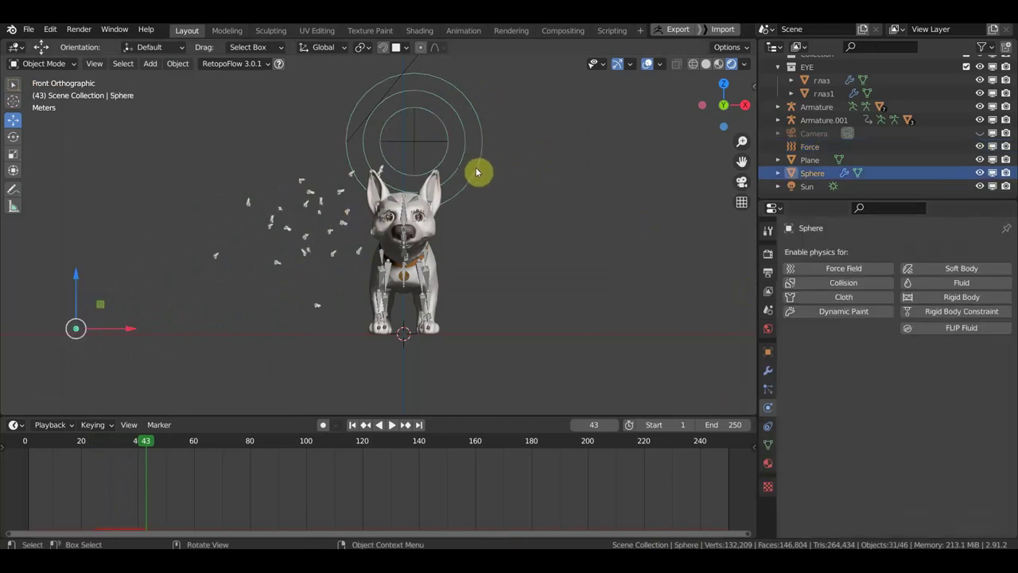
pyautogui.keyDown('shift'); pyautogui.moveTo(535, 220); pyautogui.dragTo(543, 232, button='middle'); pyautogui.keyUp('shift')
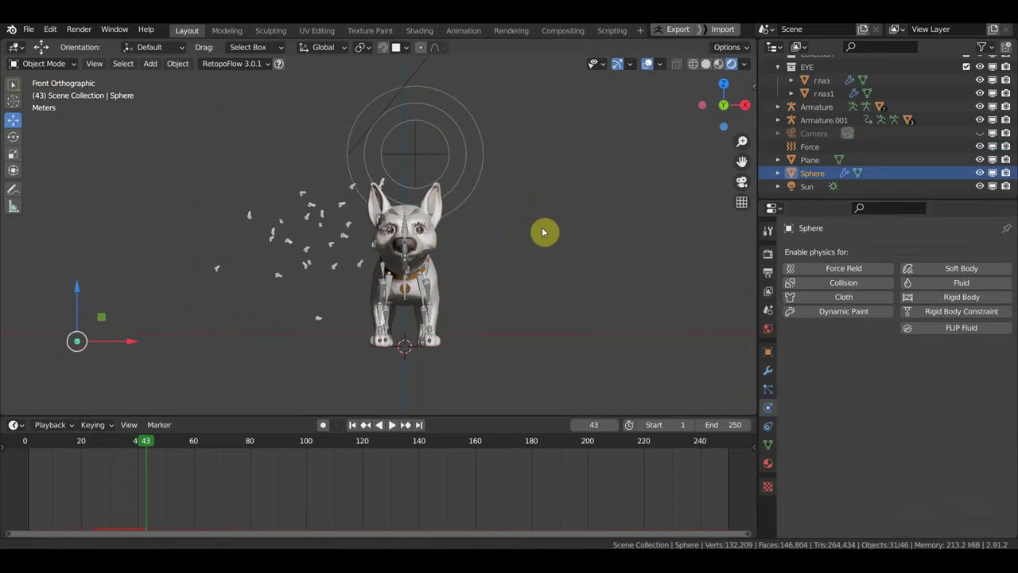
pyautogui.press('space')
pyautogui.press('space')
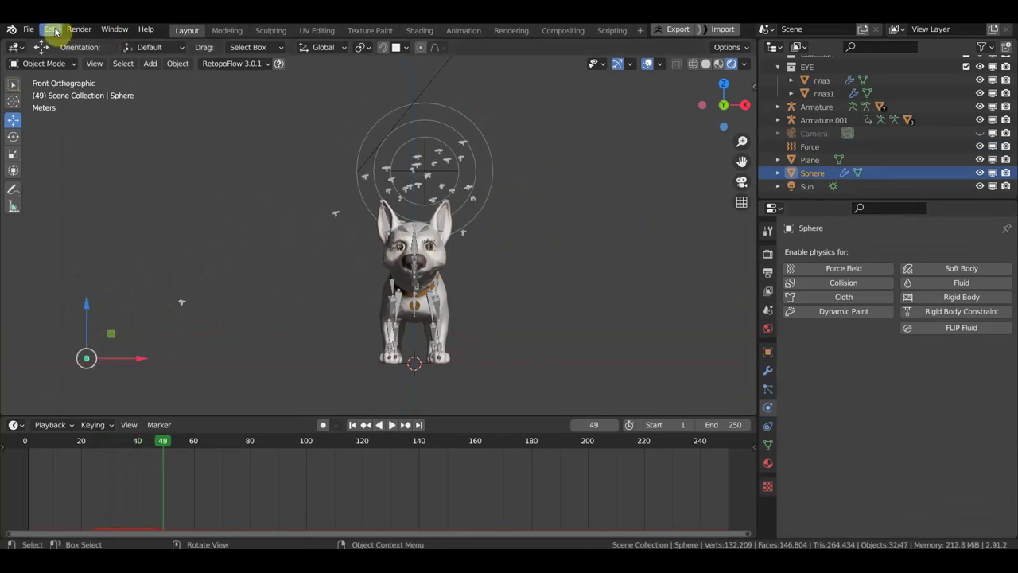
# Render frame 49 as an image, view the result, and close the Render Result window
pyautogui.click(78, 29)
pyautogui.click(104, 48)
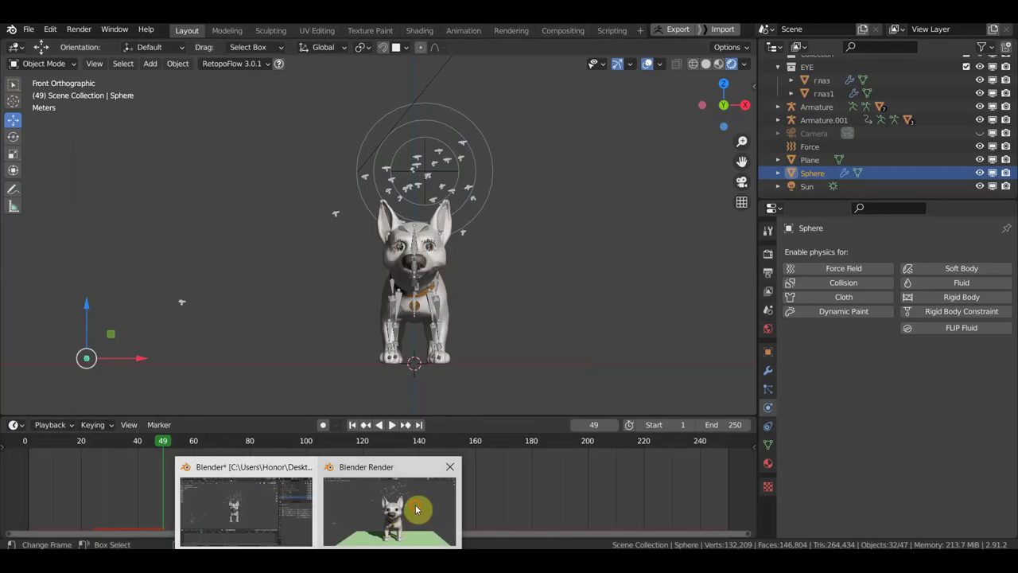
pyautogui.click(420, 509)
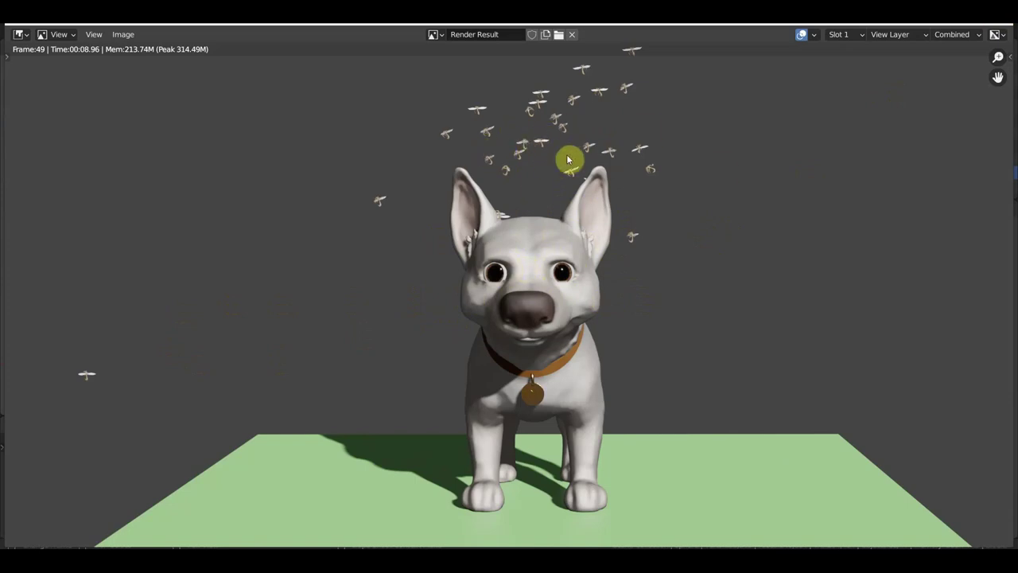
pyautogui.click(996, 29)
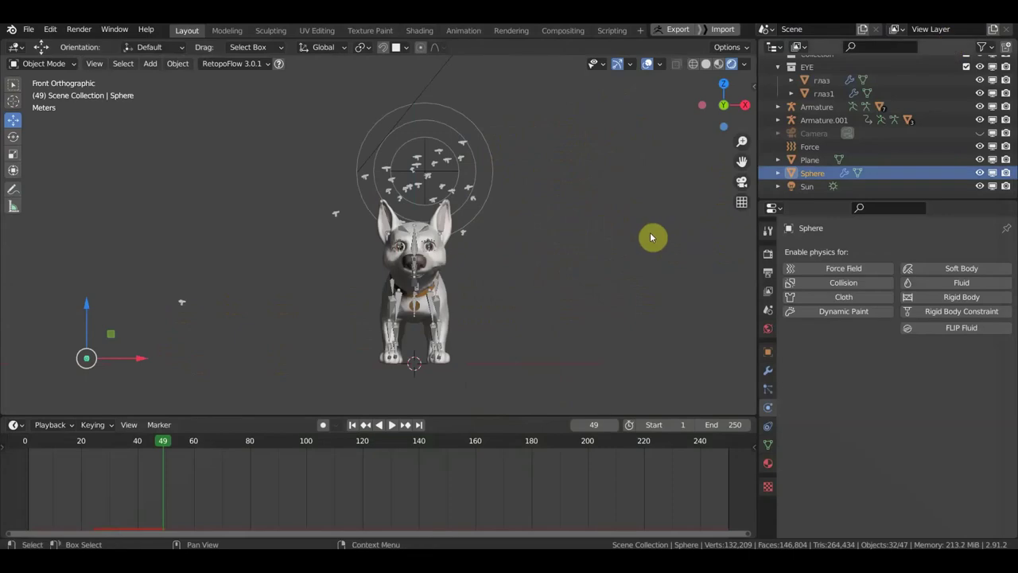
# Play the swarm animation zoomed out, with viewport overlays turned off to hide the rig
pyautogui.scroll(-2, 524, 292)
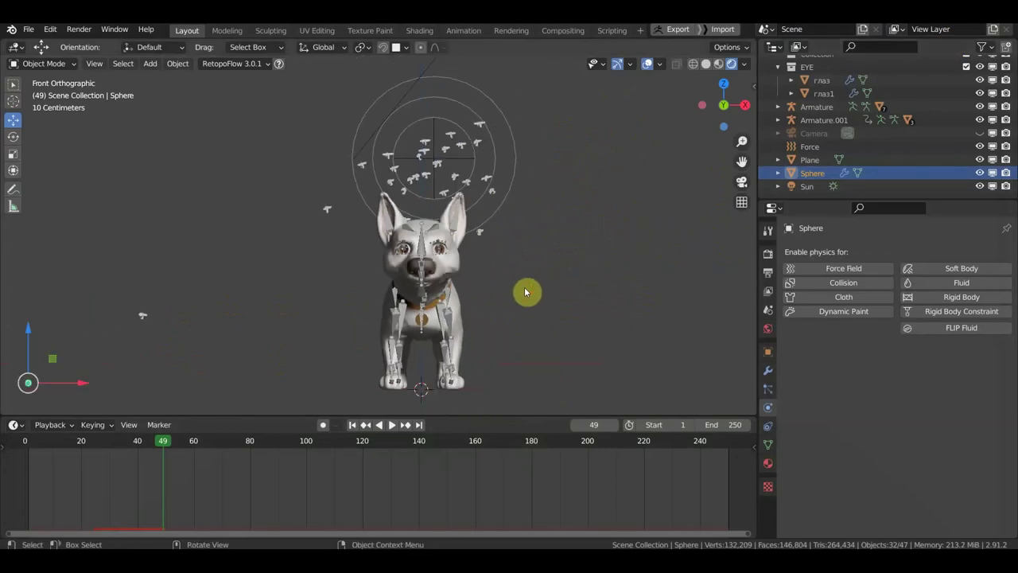
pyautogui.press('space')
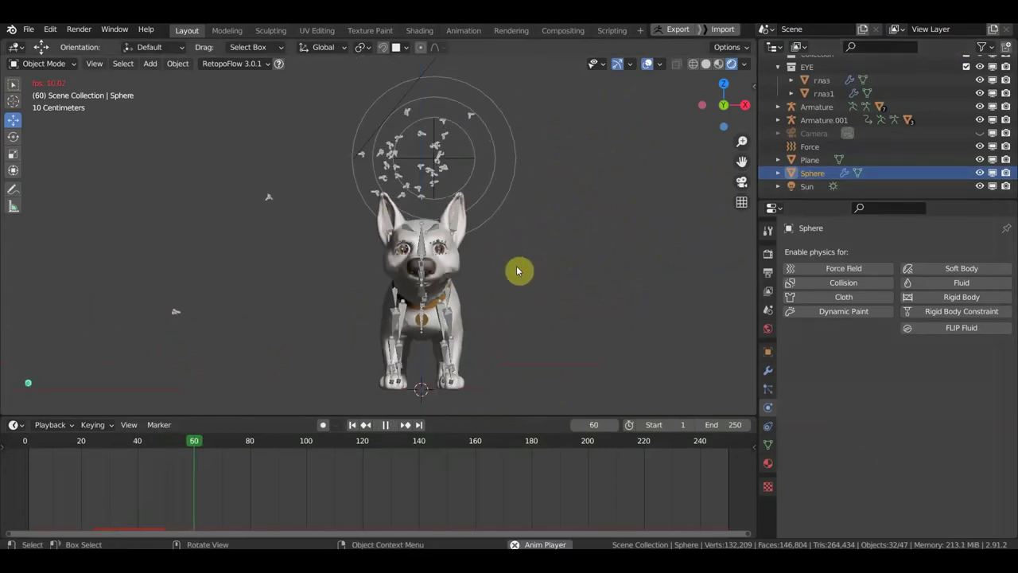
pyautogui.click(646, 64)
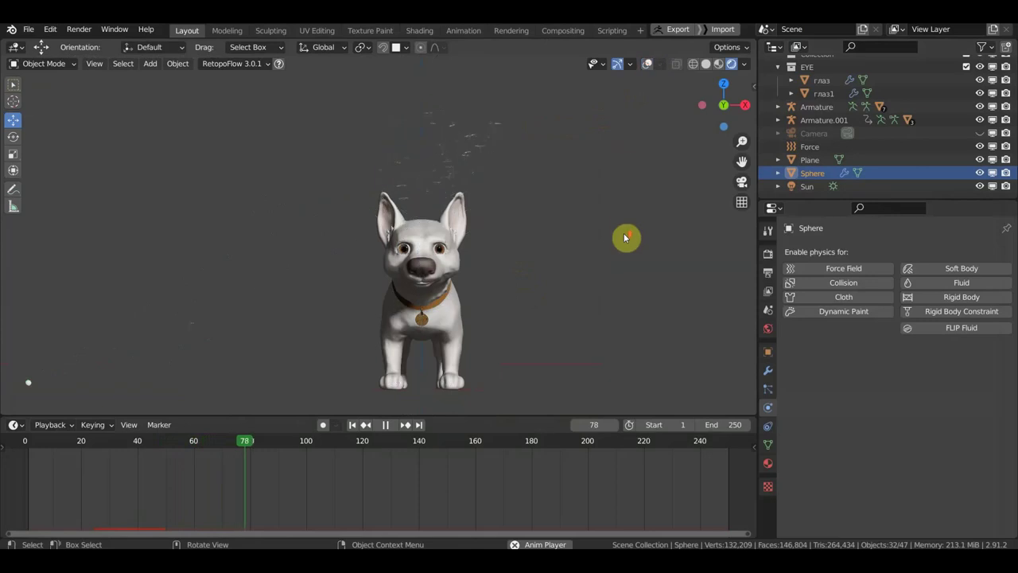